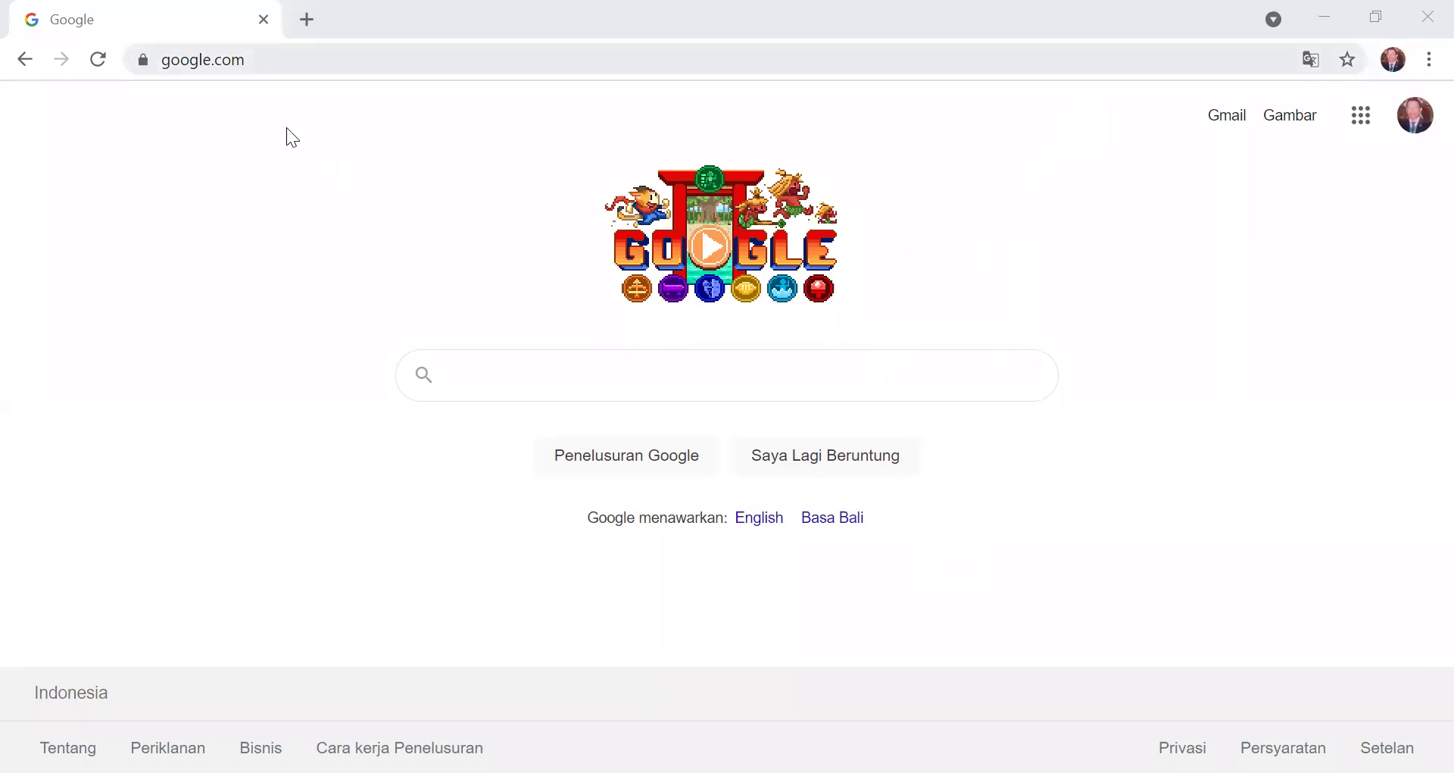
# - Go to e-kinerja.baritotimurkab.go.id in Chrome using the address-bar autocomplete
pyautogui.hotkey('ctrl', 'l')
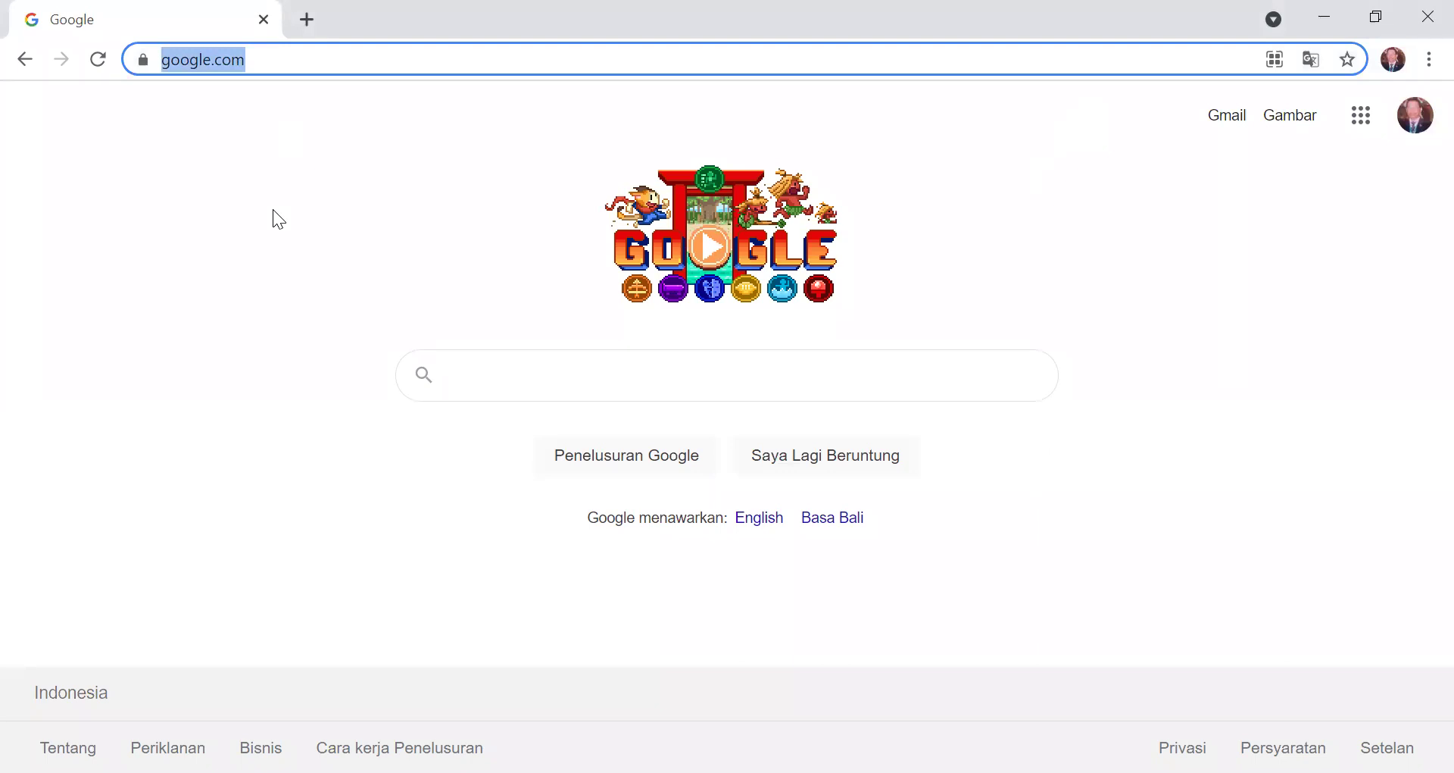
pyautogui.write('e')
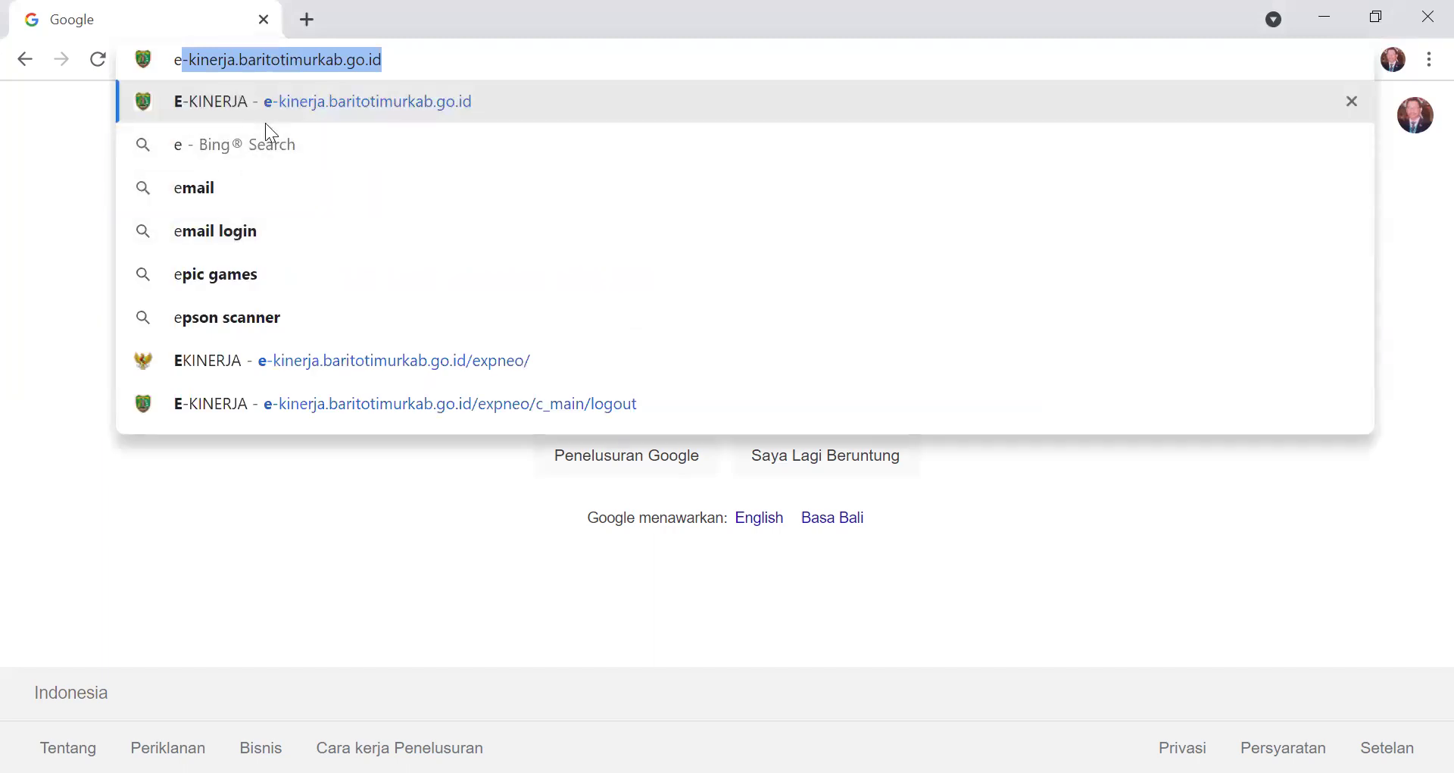
pyautogui.press('End')
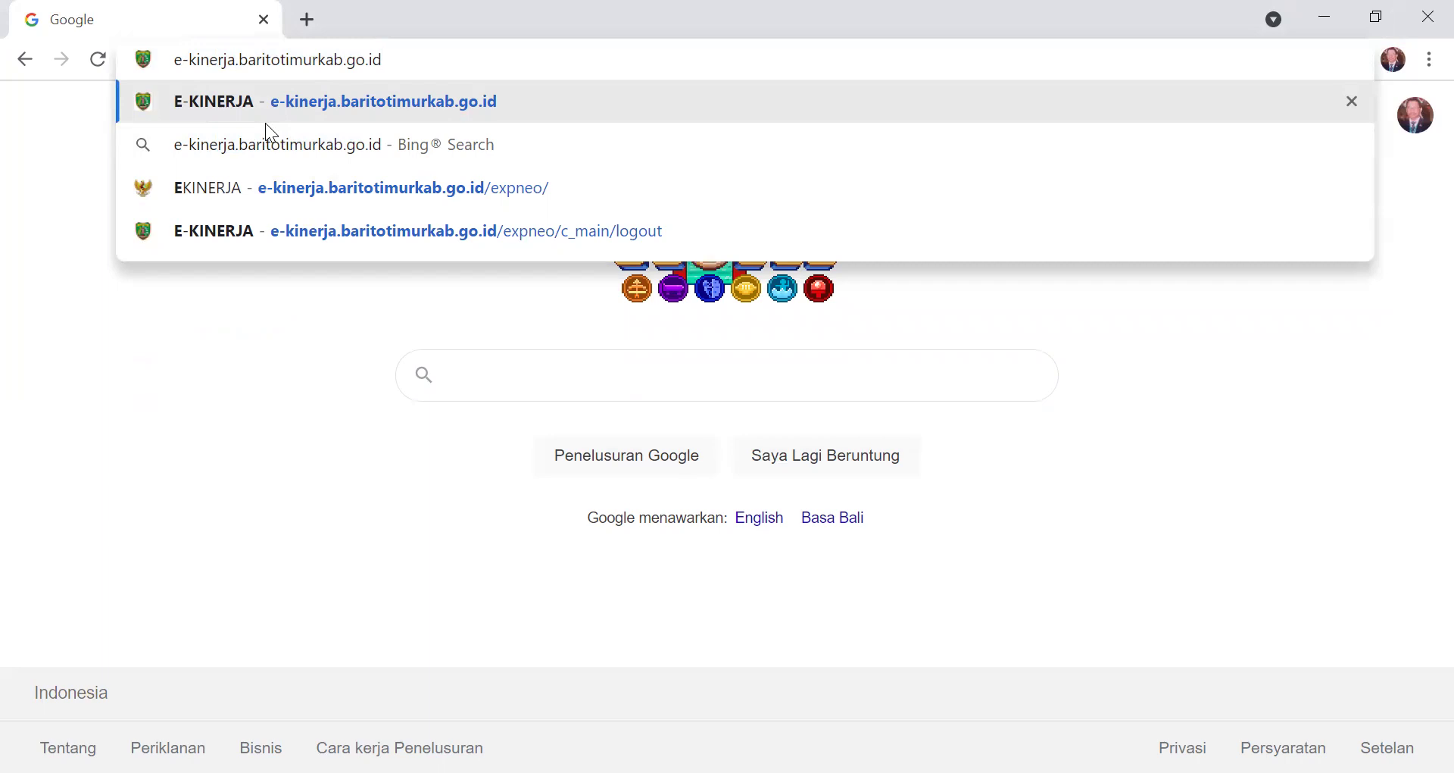
pyautogui.press('Return')
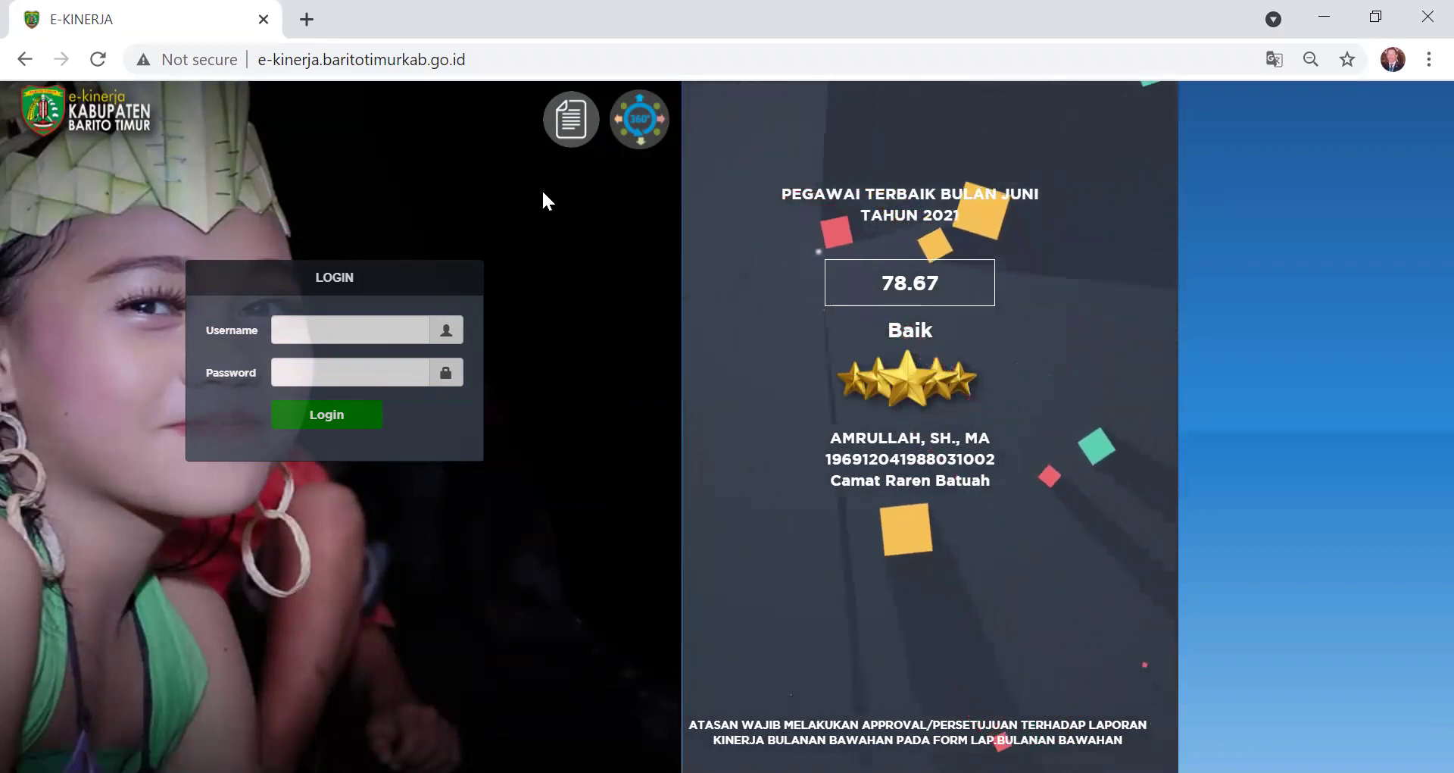
# - Log in to E-Kinerja with the employee ID as username and the account password
pyautogui.click(389, 333)
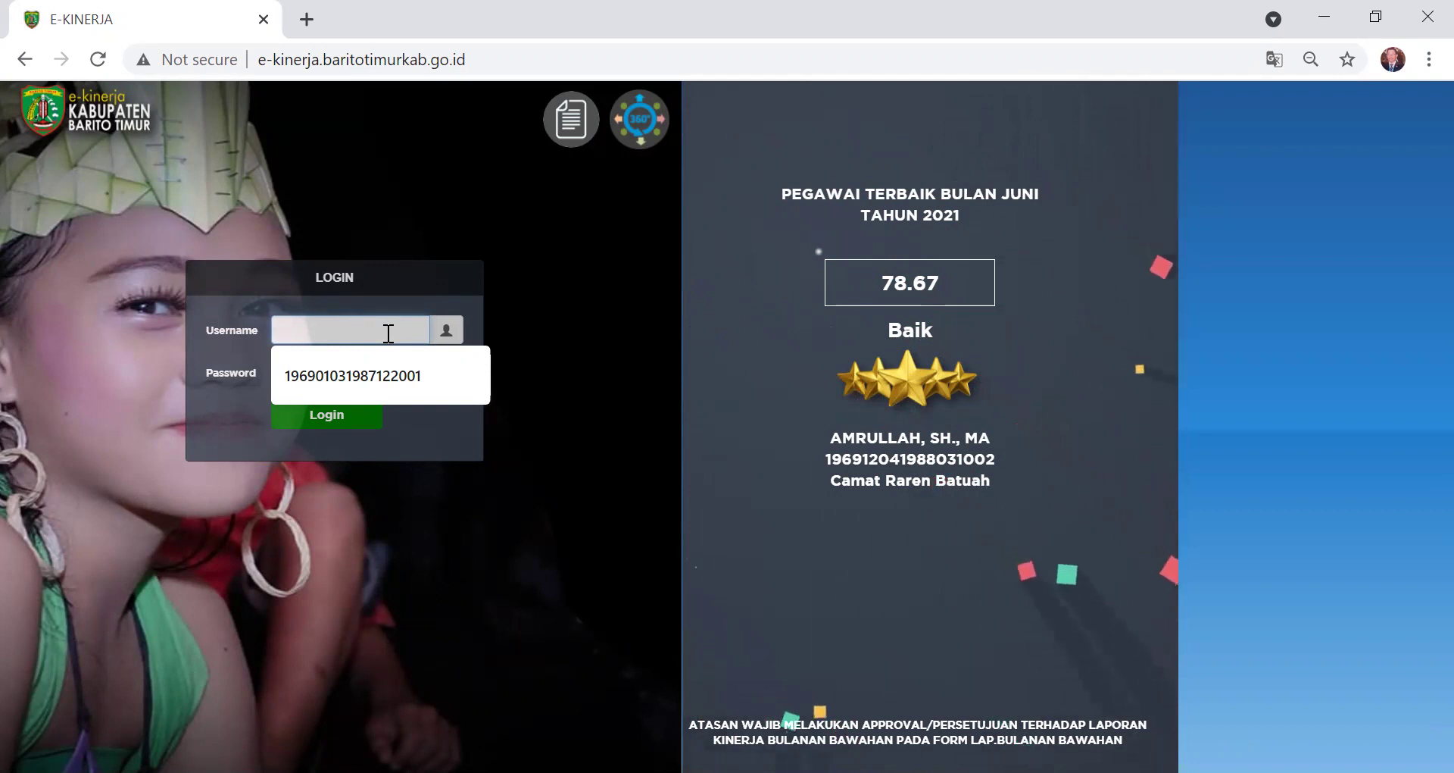
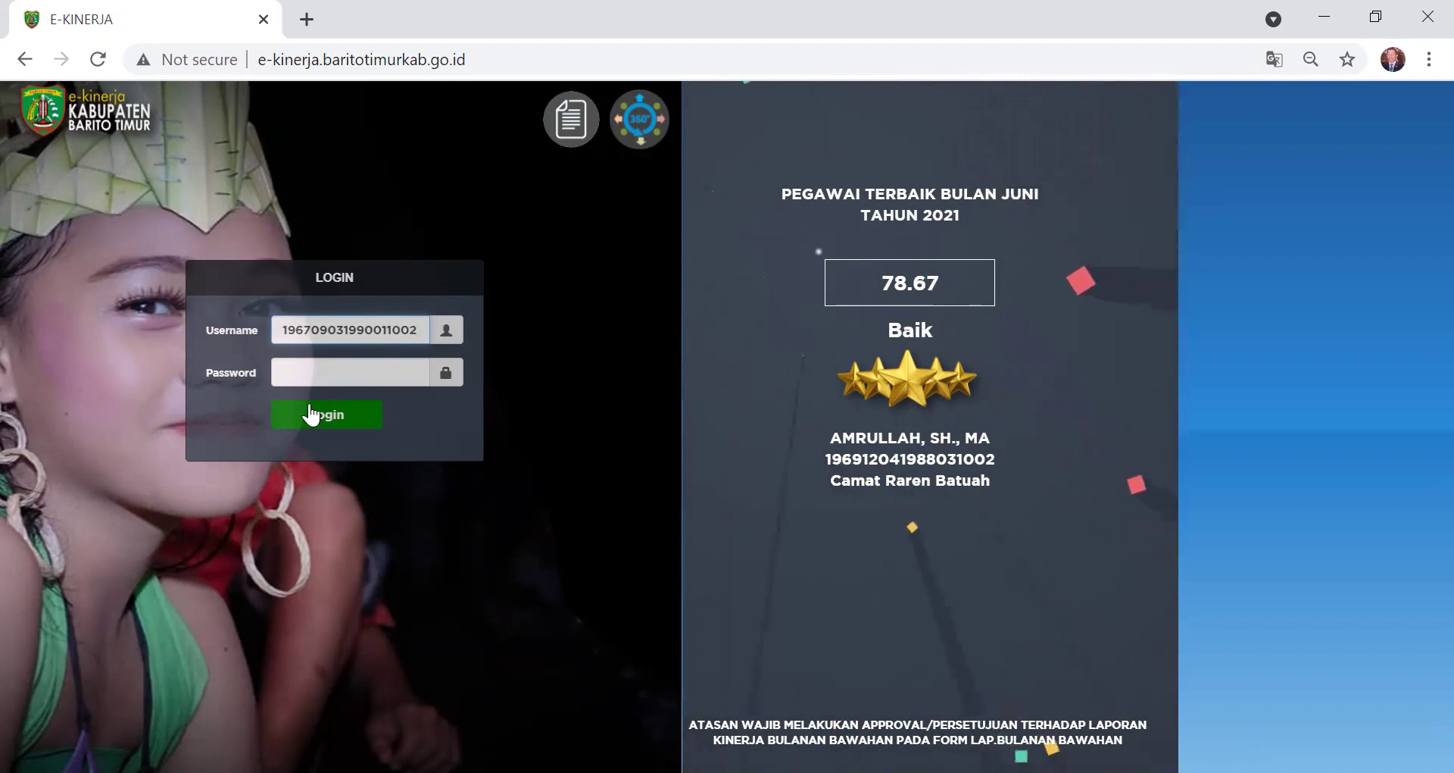
pyautogui.click(330, 368)
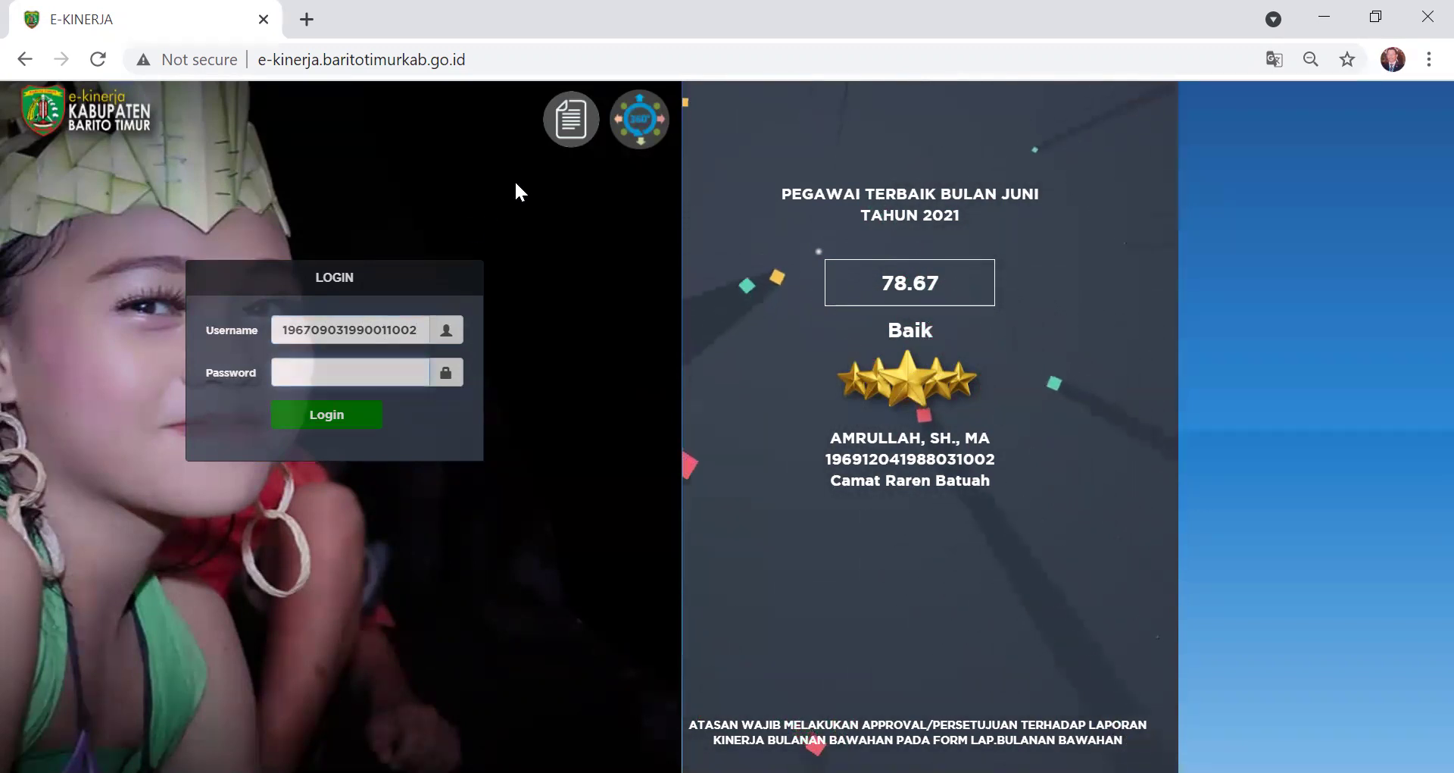
pyautogui.write('•••••')
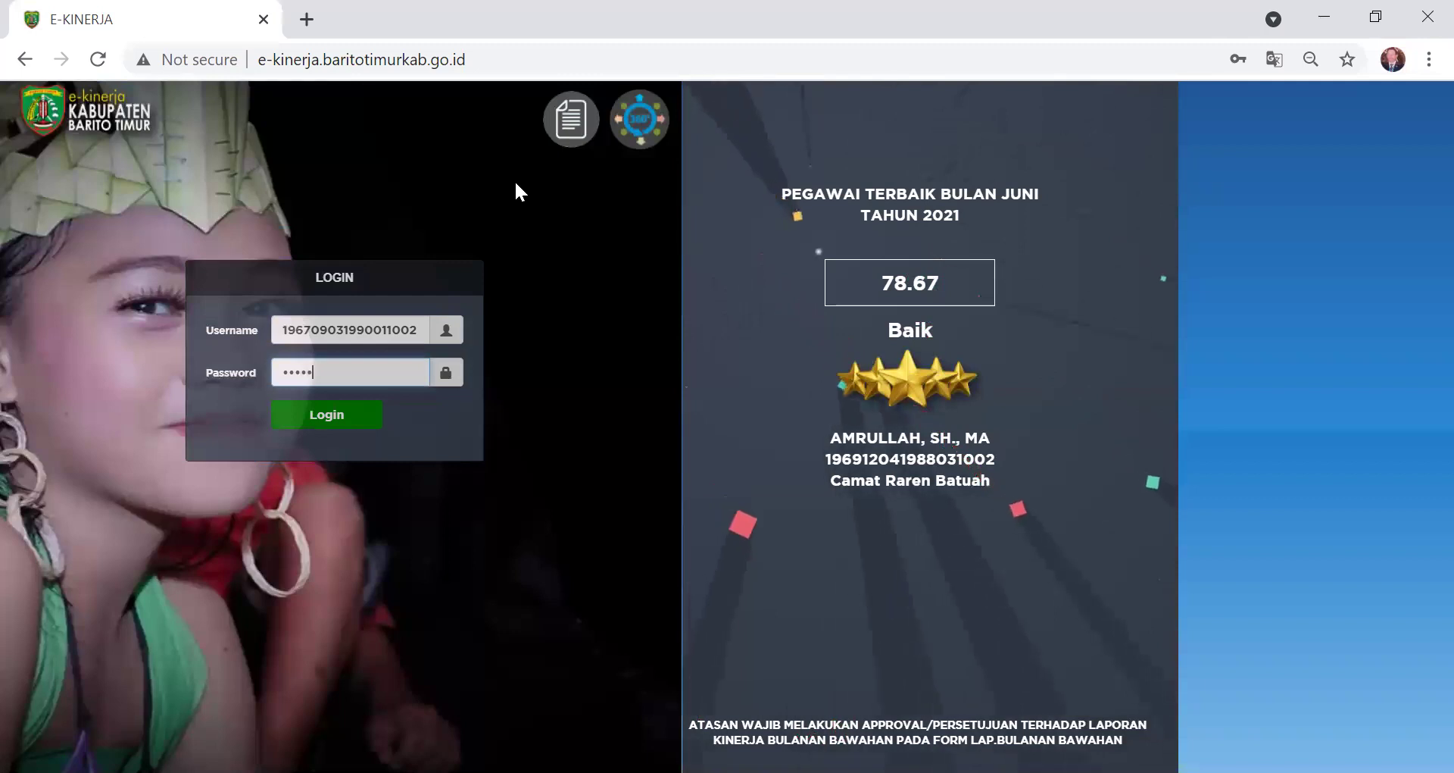
pyautogui.write('••••••')
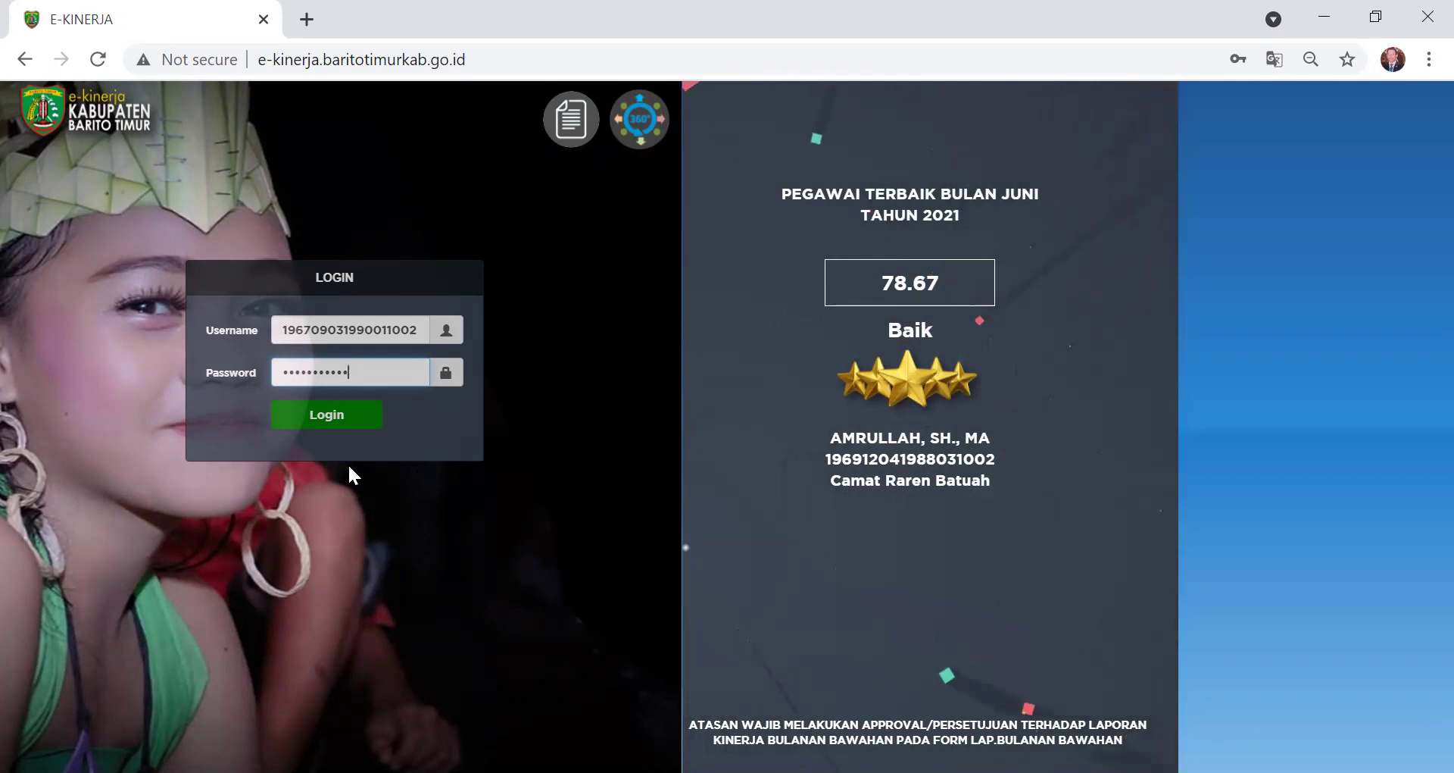
pyautogui.click(375, 415)
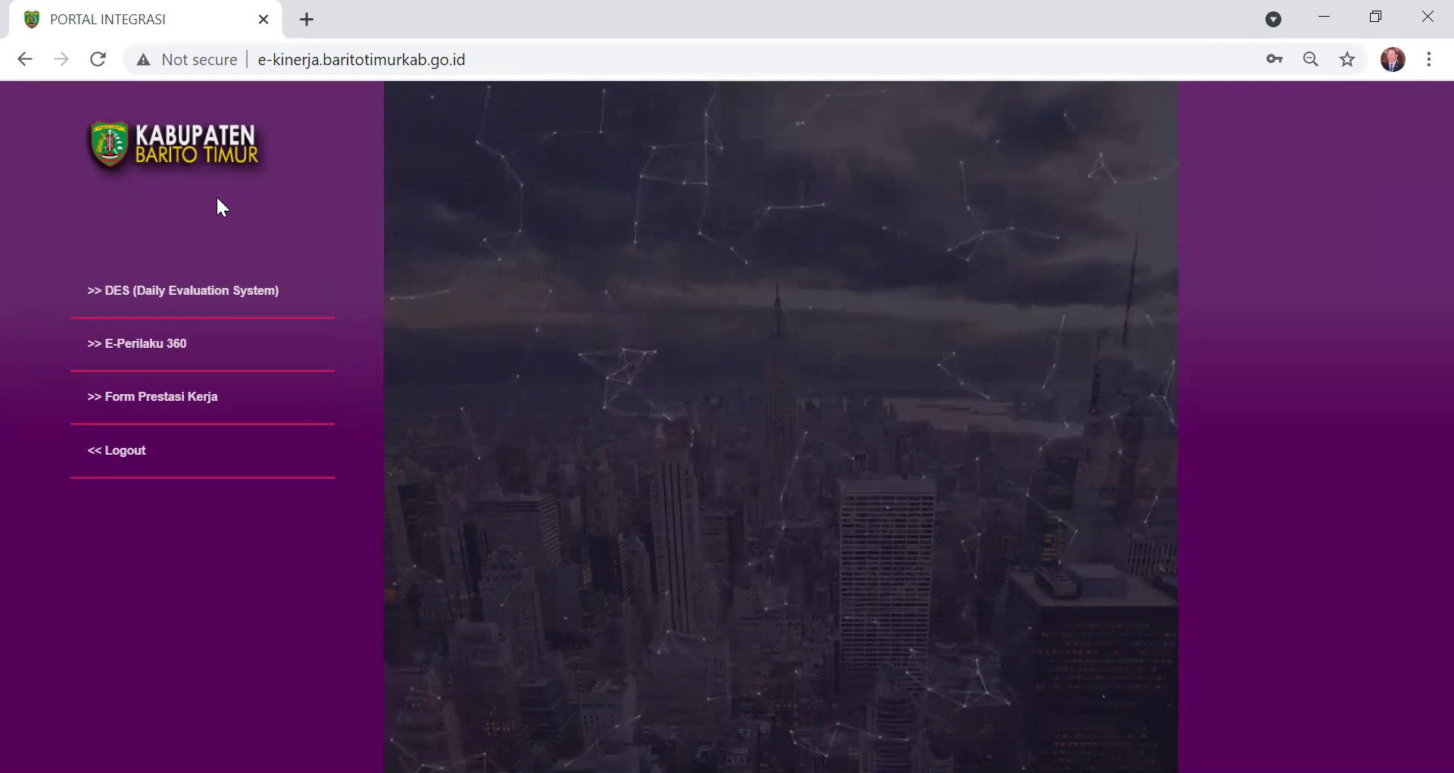
# - Choose DES (Daily Evaluation System) in the portal and enter the DES application
pyautogui.moveTo(146, 296); pyautogui.dragTo(150, 298)
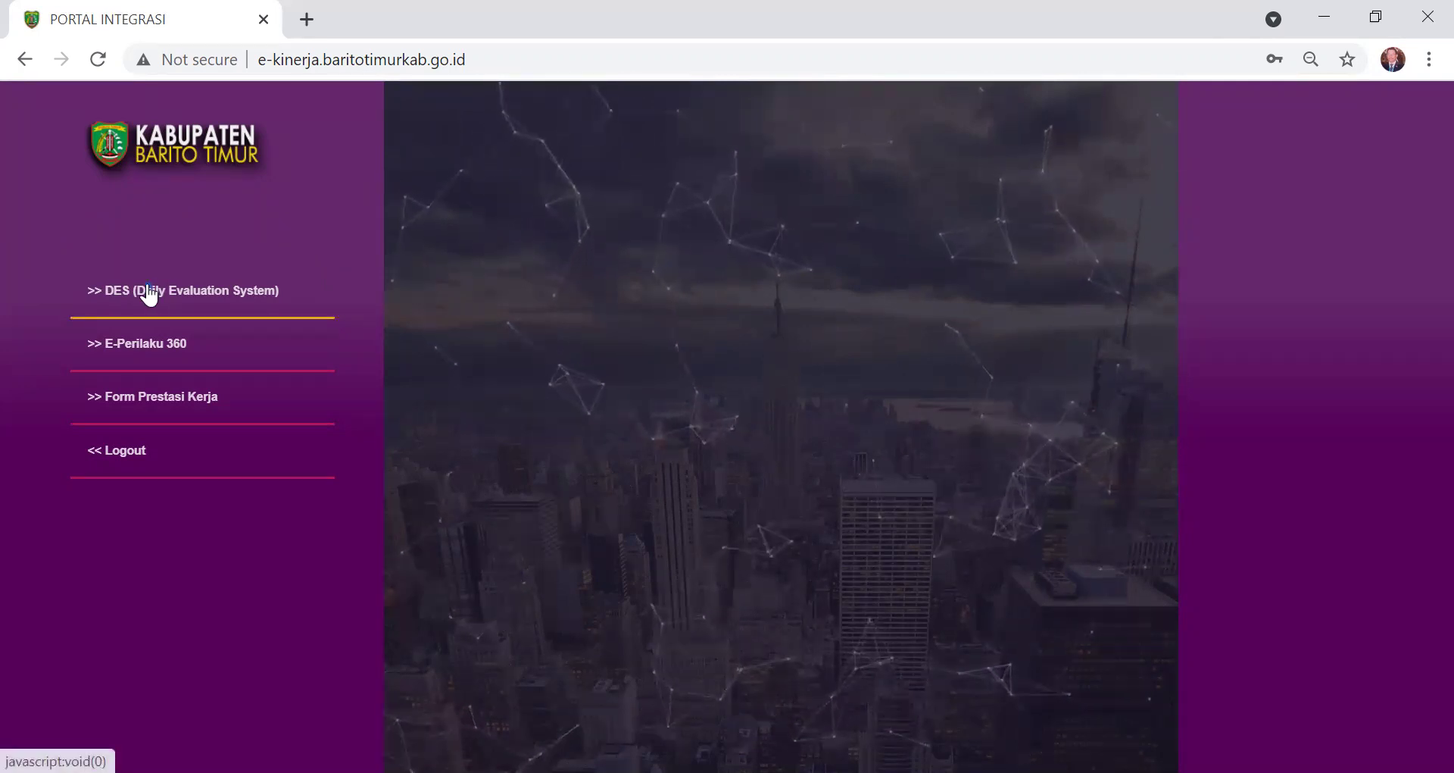
pyautogui.click(141, 294)
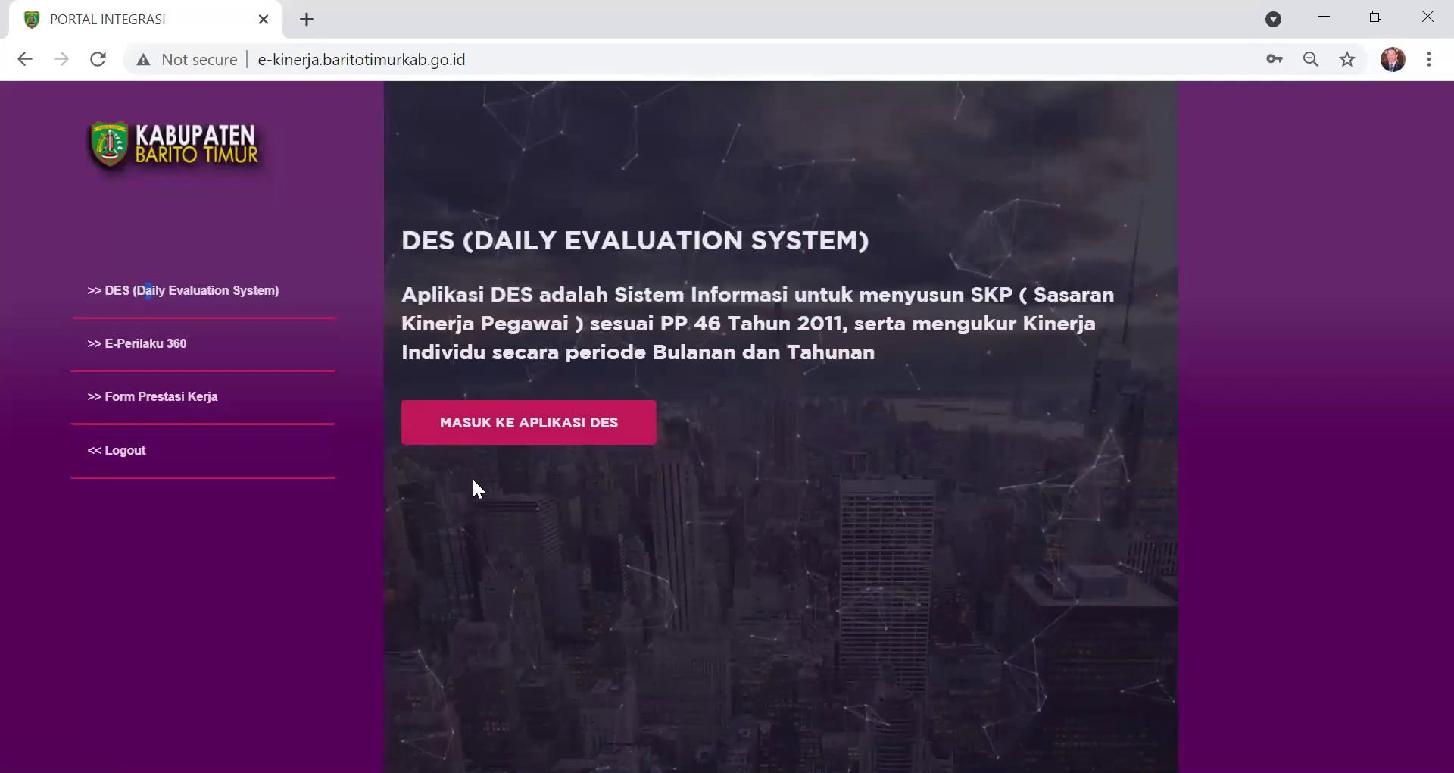
pyautogui.click(528, 429)
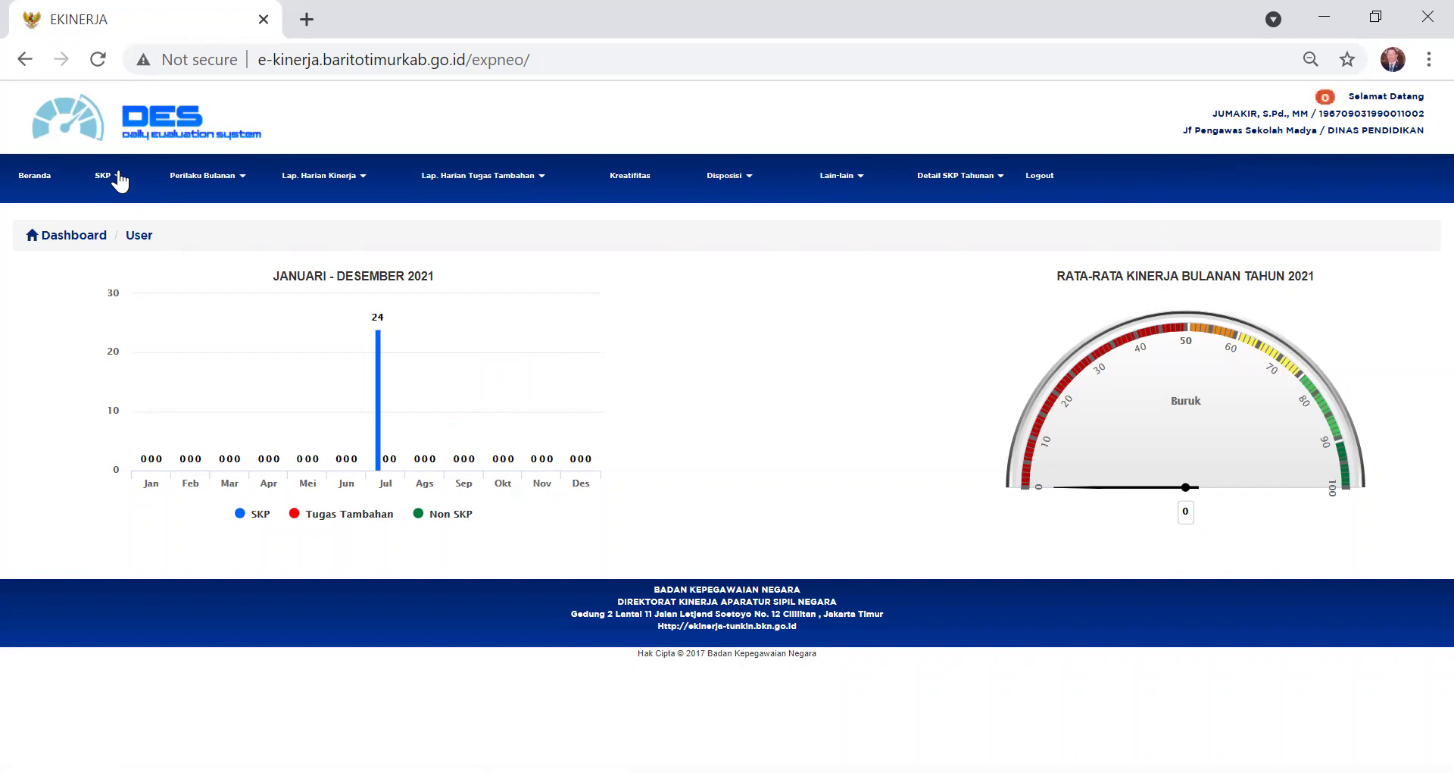
# - Open SKP > Target dan Realisasi Tahunan and begin adding a new annual period
pyautogui.click(118, 175)
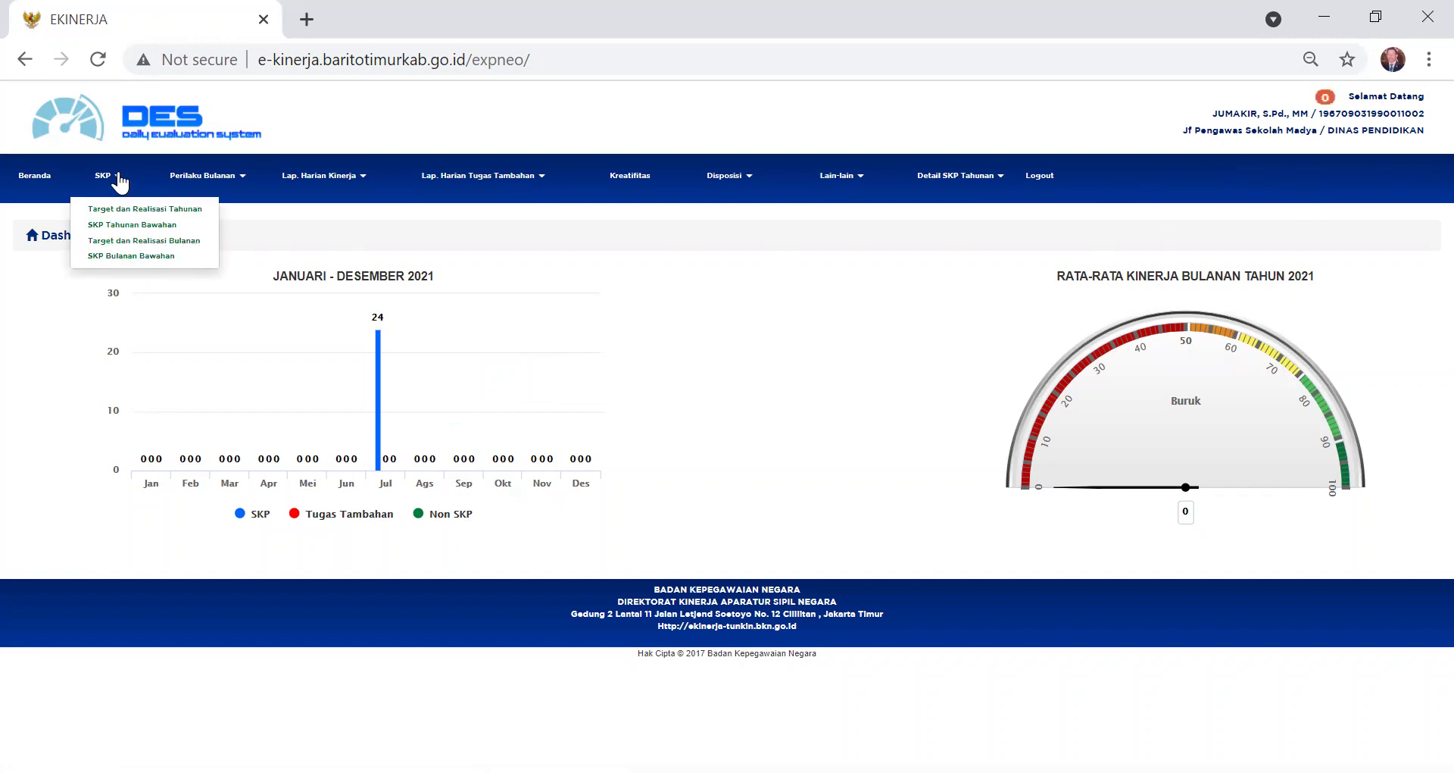
pyautogui.click(138, 215)
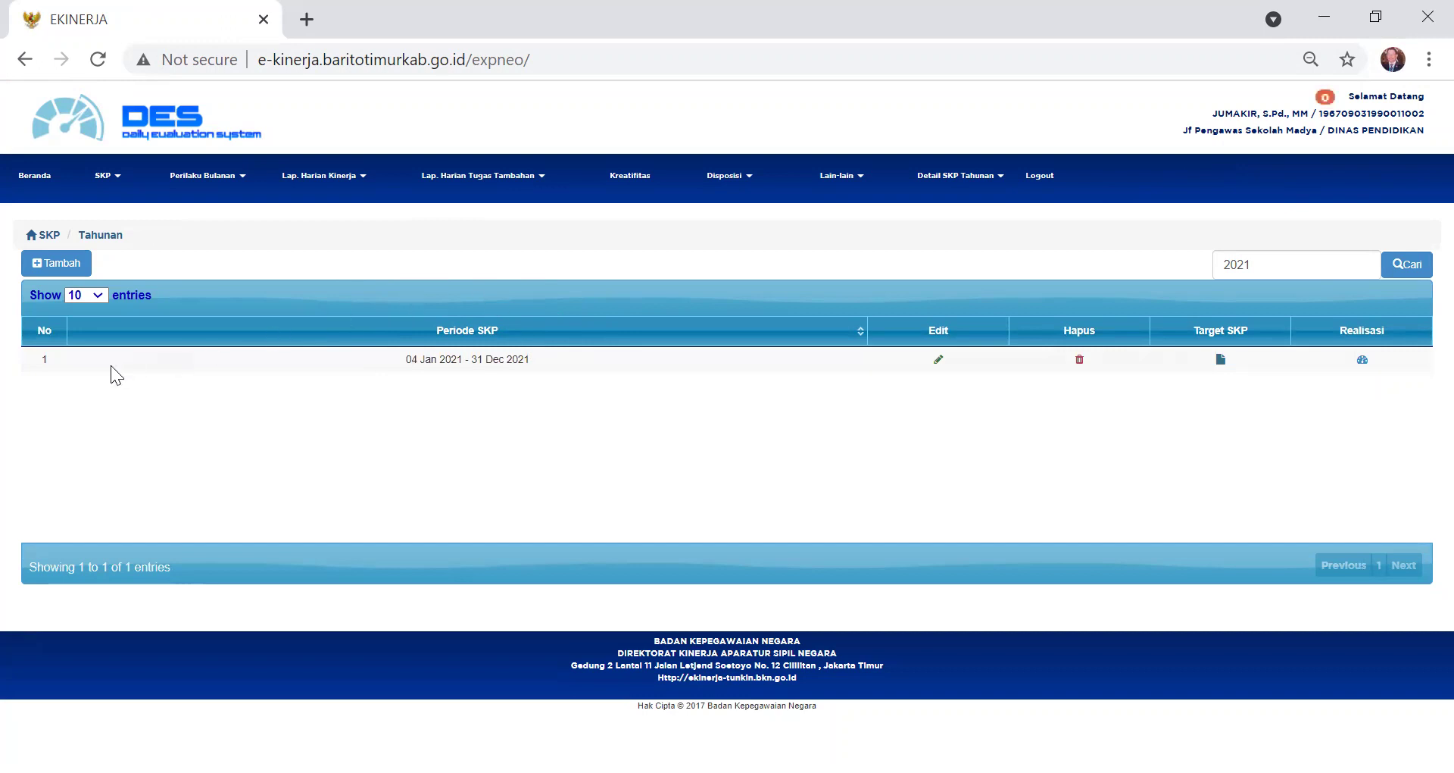
pyautogui.click(55, 265)
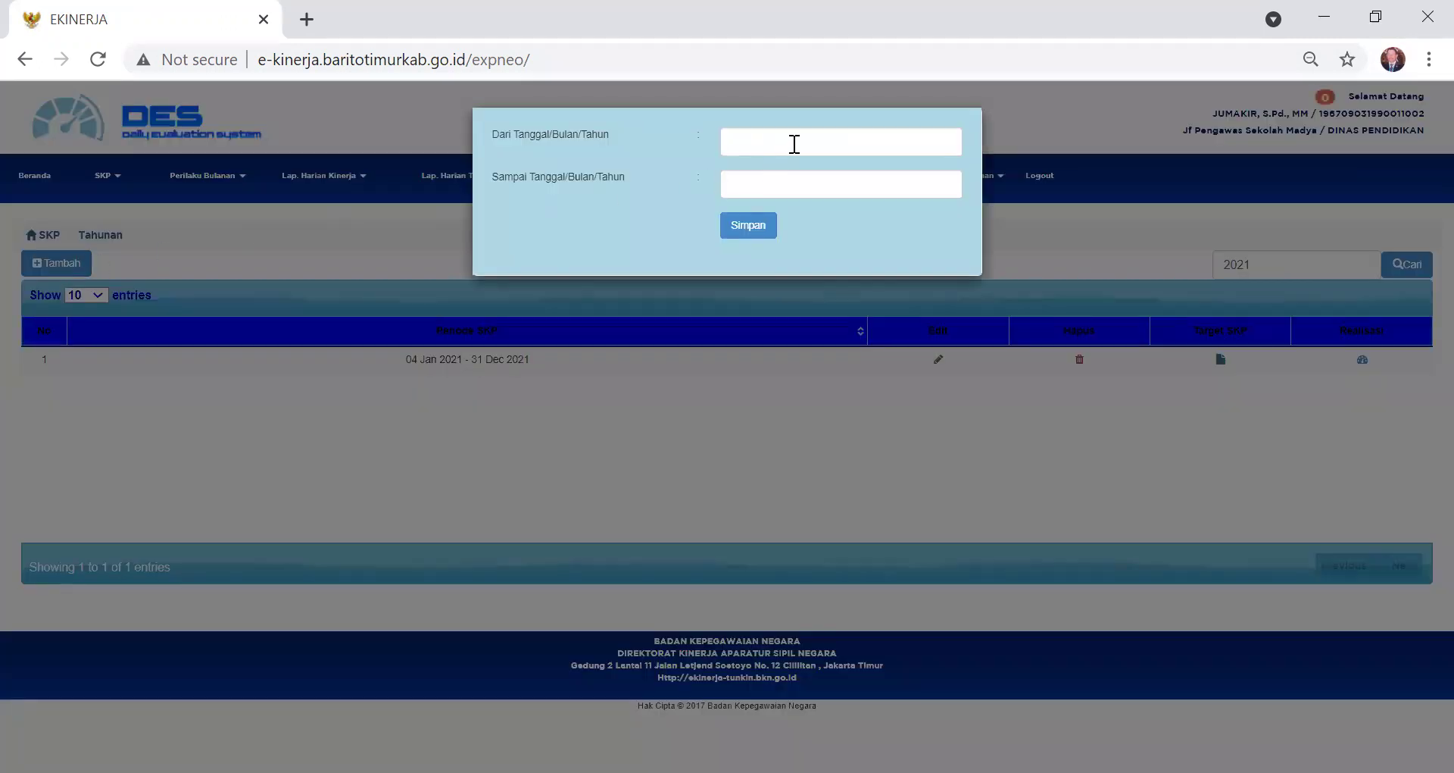
pyautogui.click(794, 144)
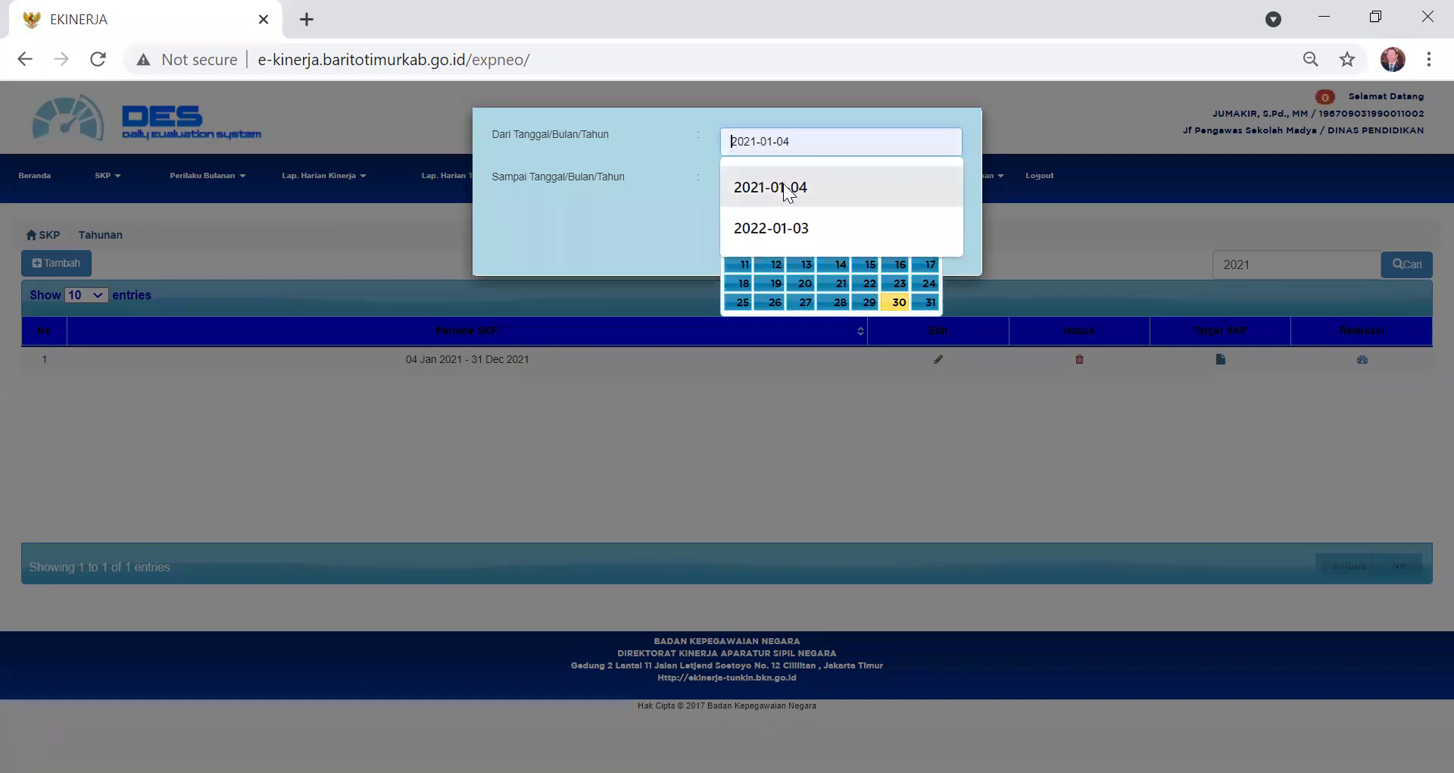
pyautogui.click(788, 199)
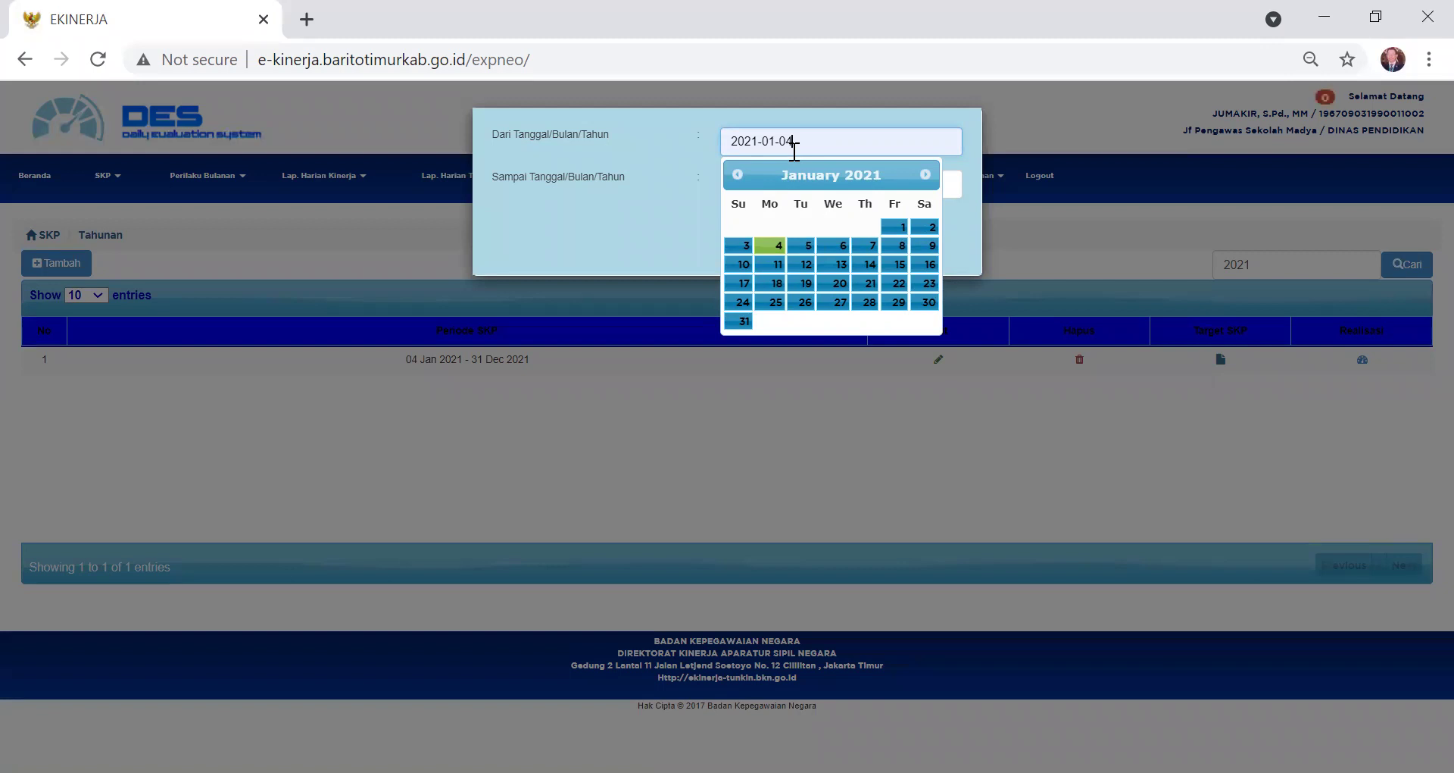
pyautogui.click(771, 250)
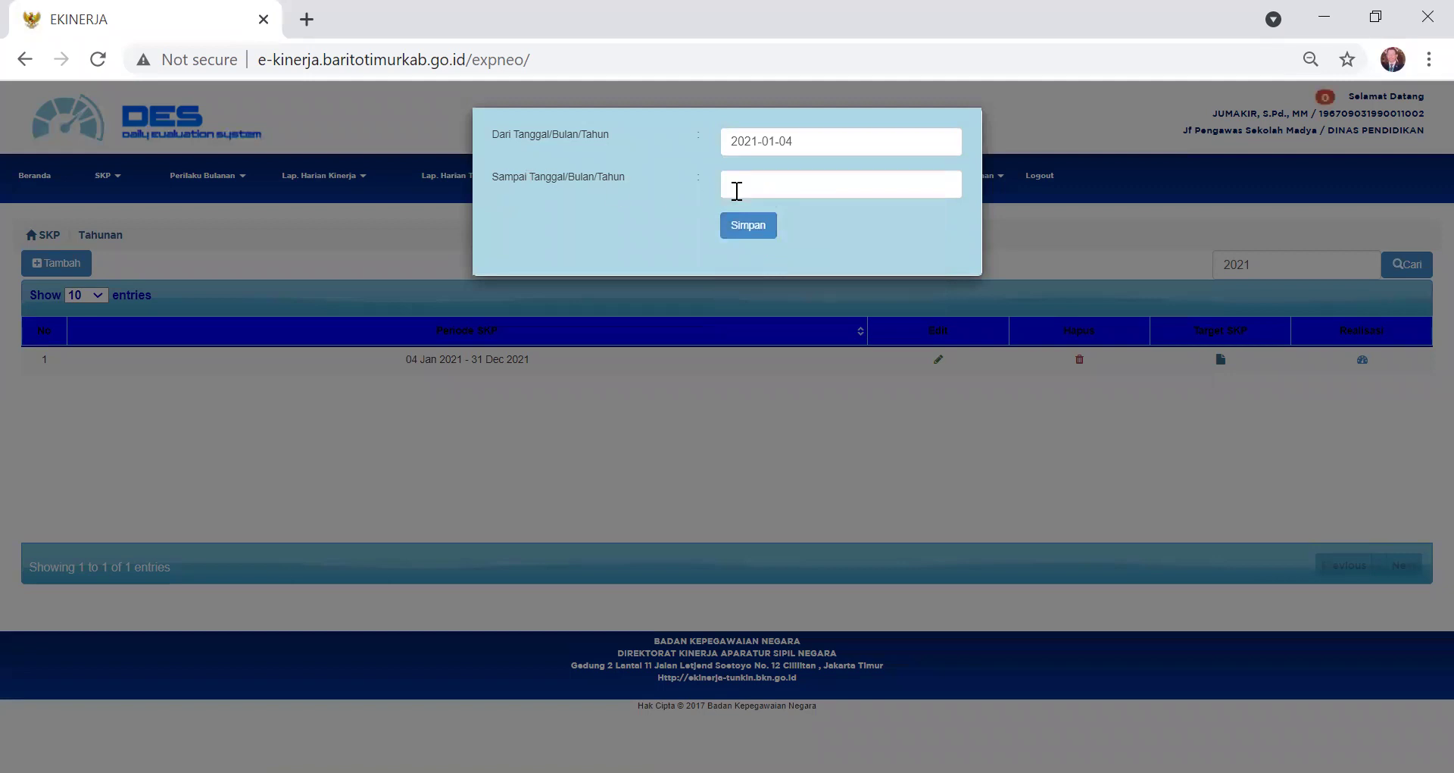
pyautogui.click(762, 192)
pyautogui.click(786, 233)
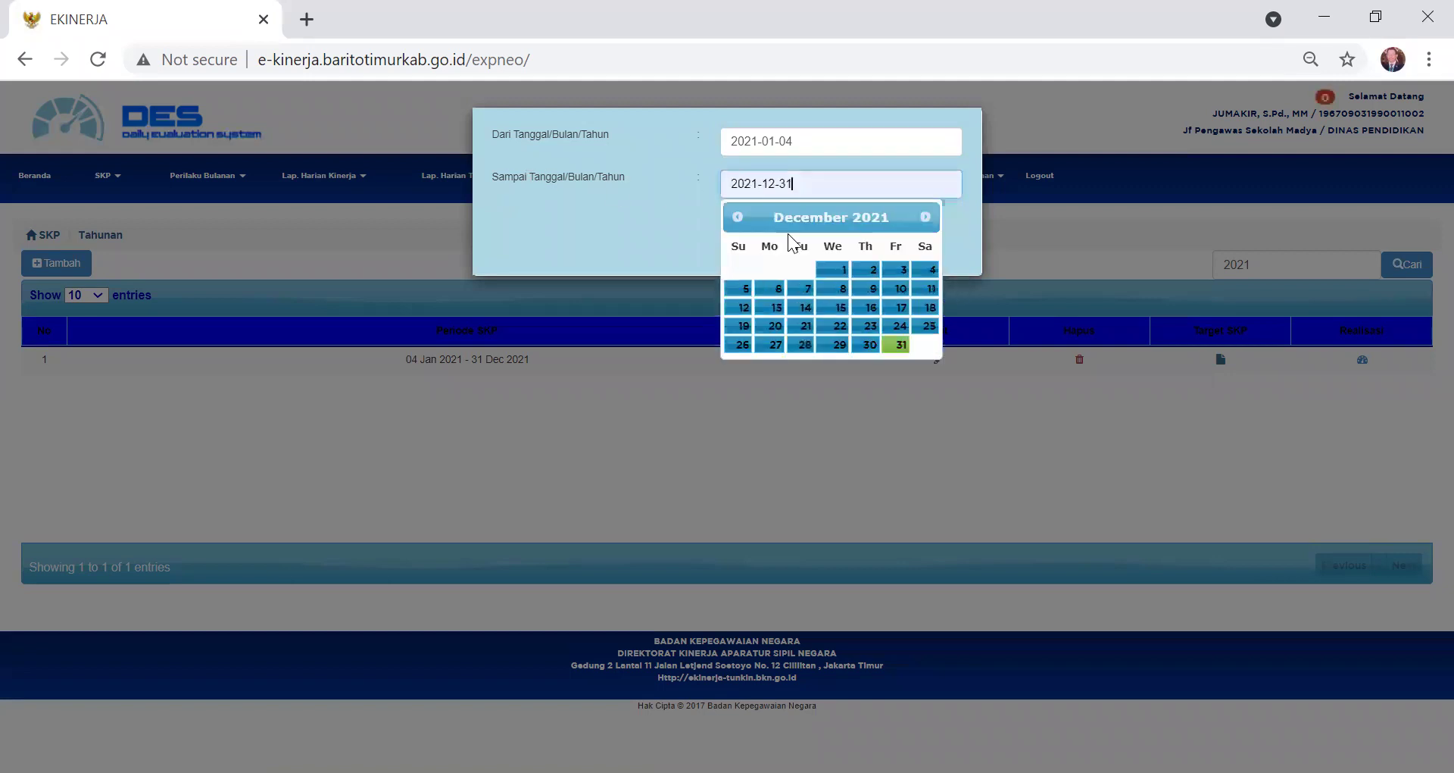
pyautogui.click(902, 346)
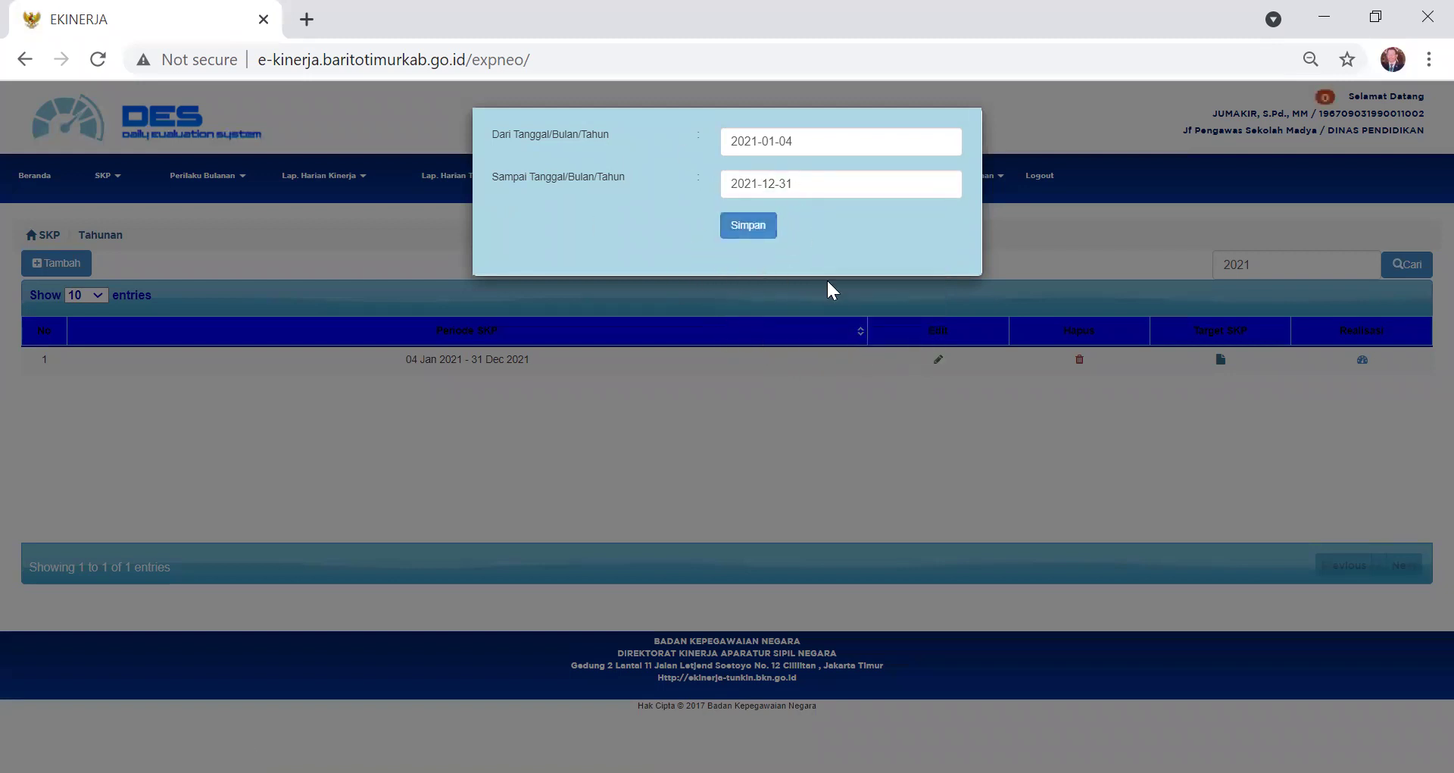
pyautogui.click(343, 221)
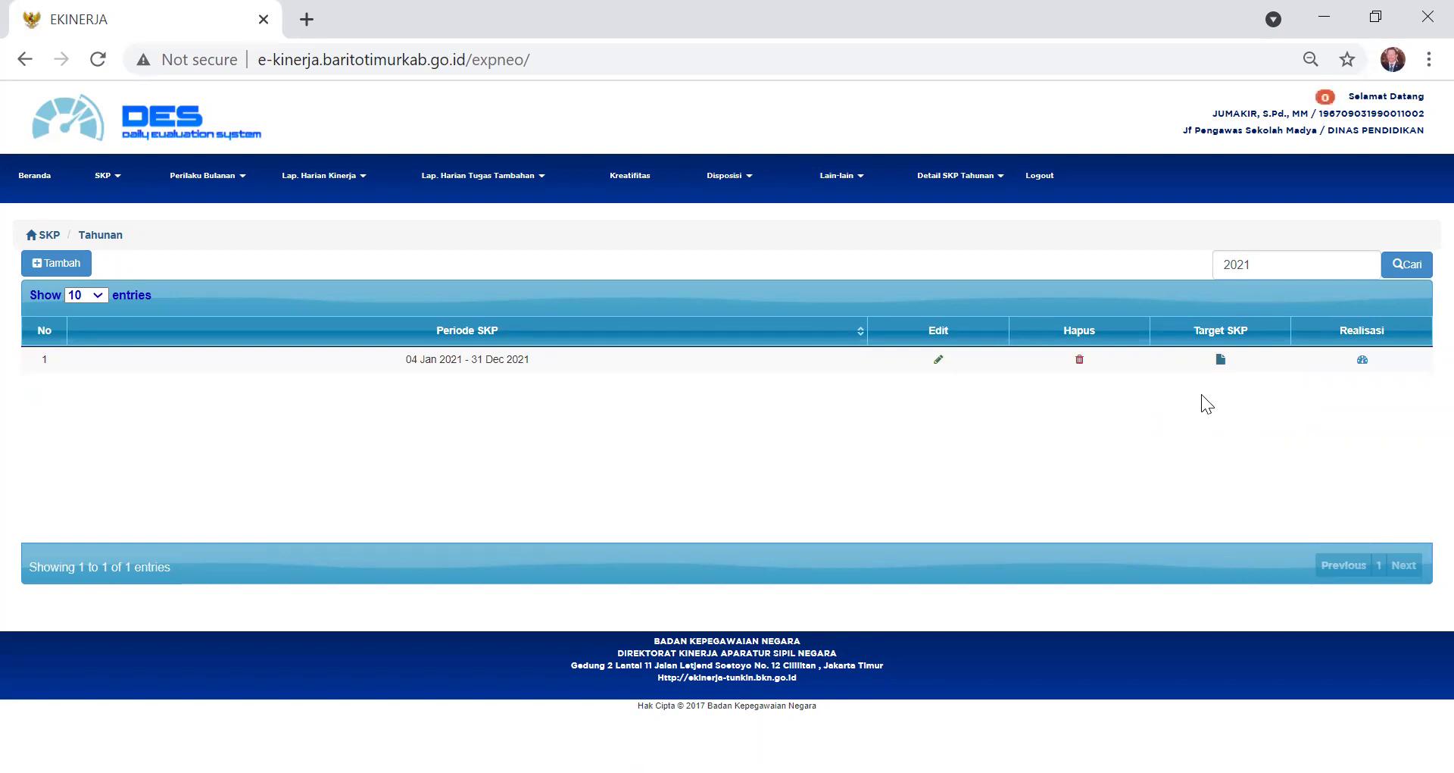
# - Open the Target SKP list for the 04 Jan – 31 Dec 2021 period
pyautogui.click(1219, 361)
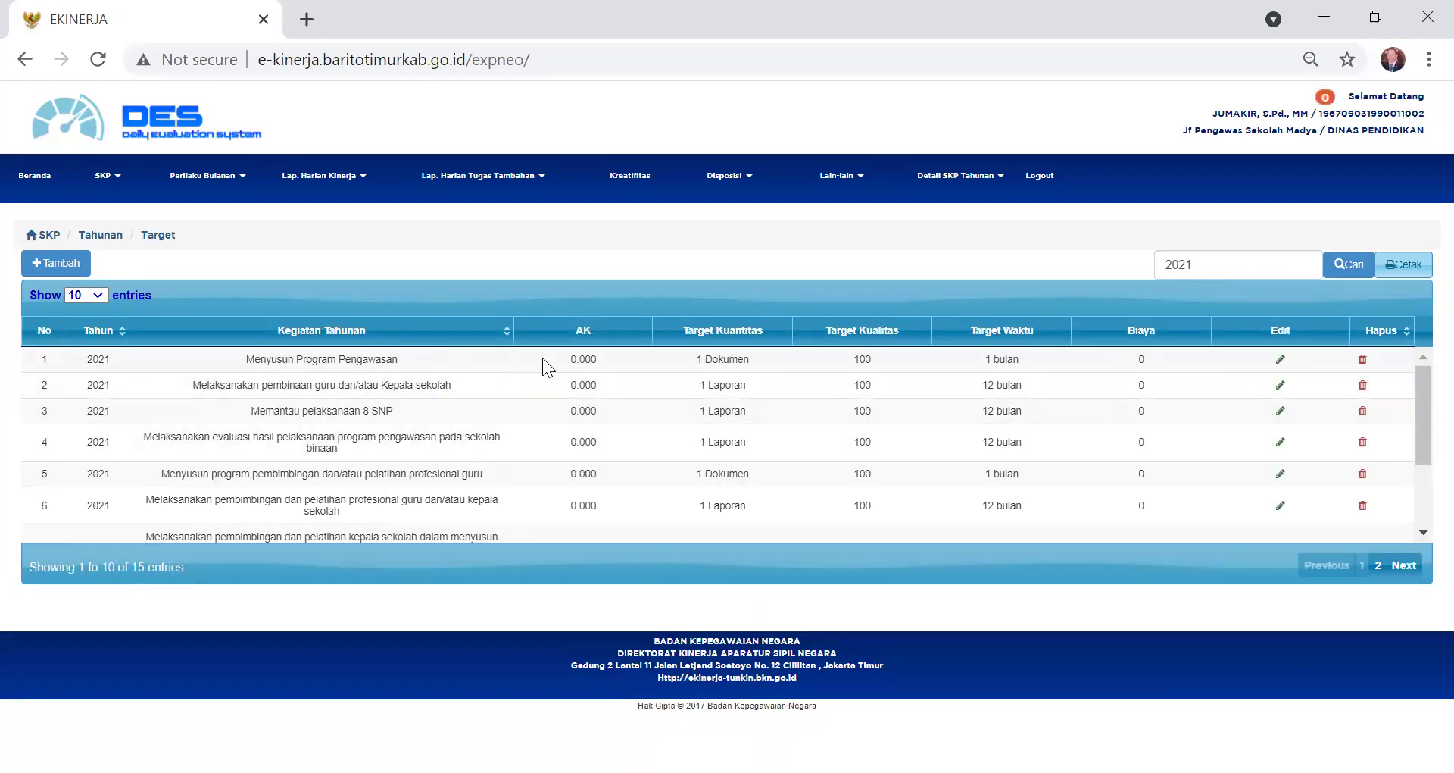
pyautogui.scroll(-3, 543, 357)
pyautogui.scroll(3, 542, 358)
pyautogui.click(62, 262)
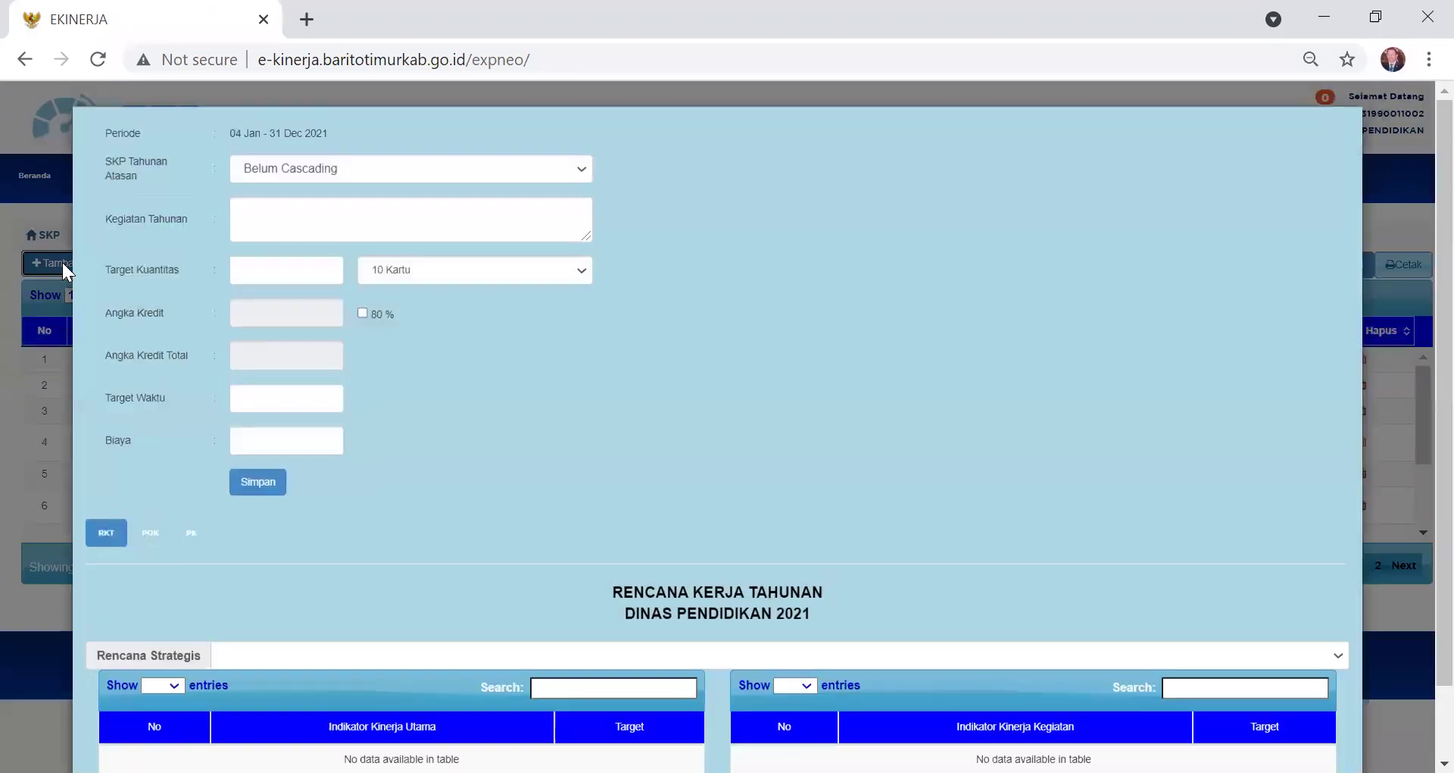
pyautogui.click(304, 209)
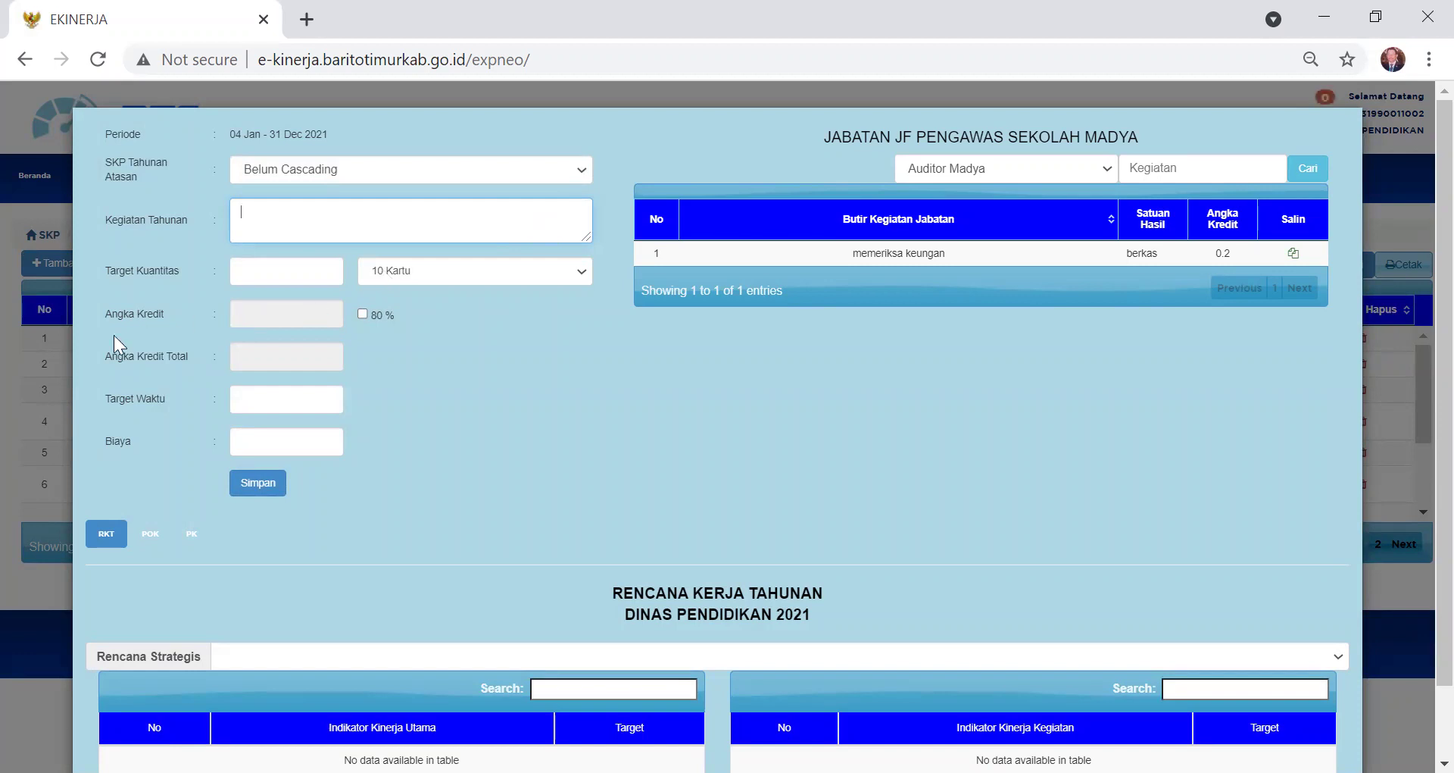
pyautogui.click(16, 389)
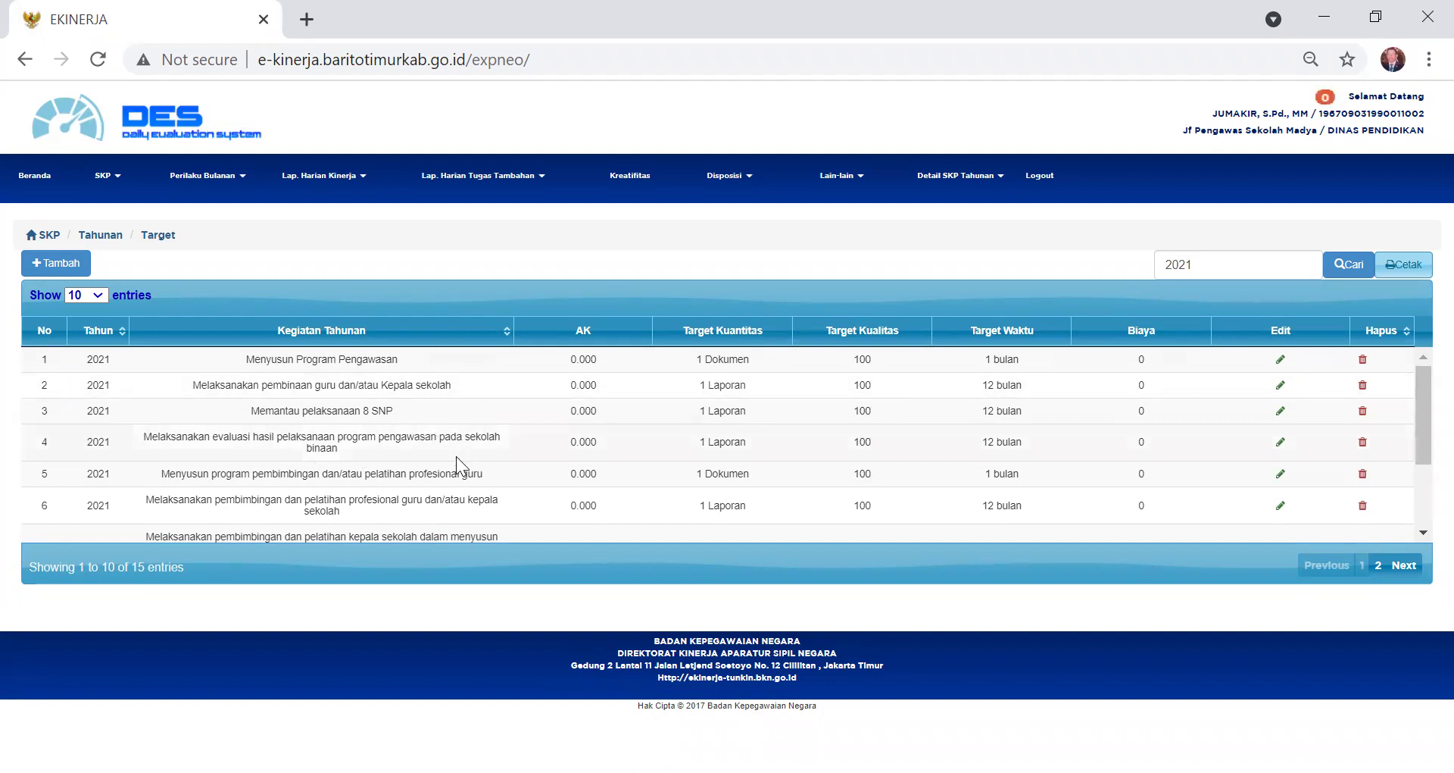
# - Move to page 2 of the 2021 yearly targets, showing entries 11–15
pyautogui.scroll(-2, 286, 435)
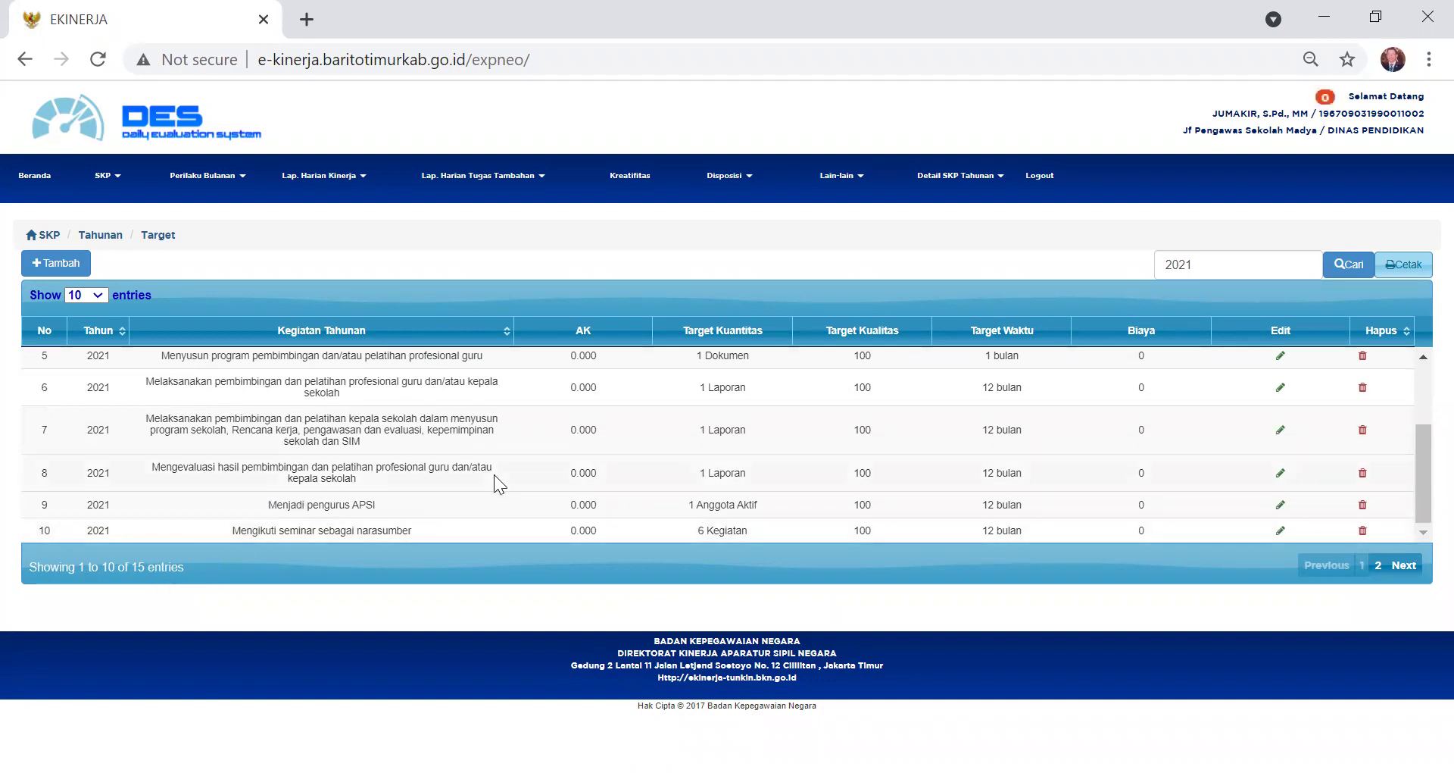
pyautogui.scroll(2, 493, 474)
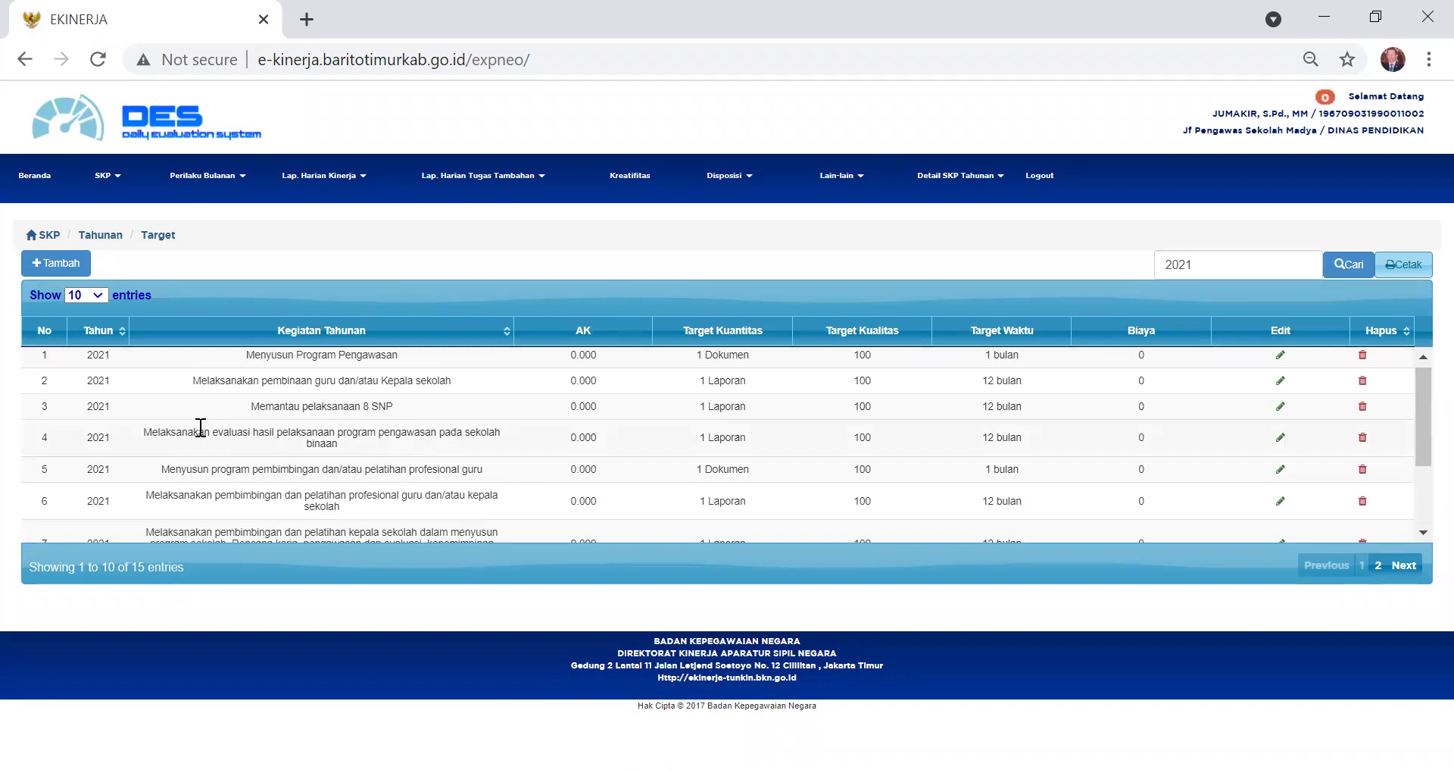
pyautogui.scroll(-2, 201, 427)
pyautogui.scroll(2, 198, 424)
pyautogui.scroll(-3, 364, 431)
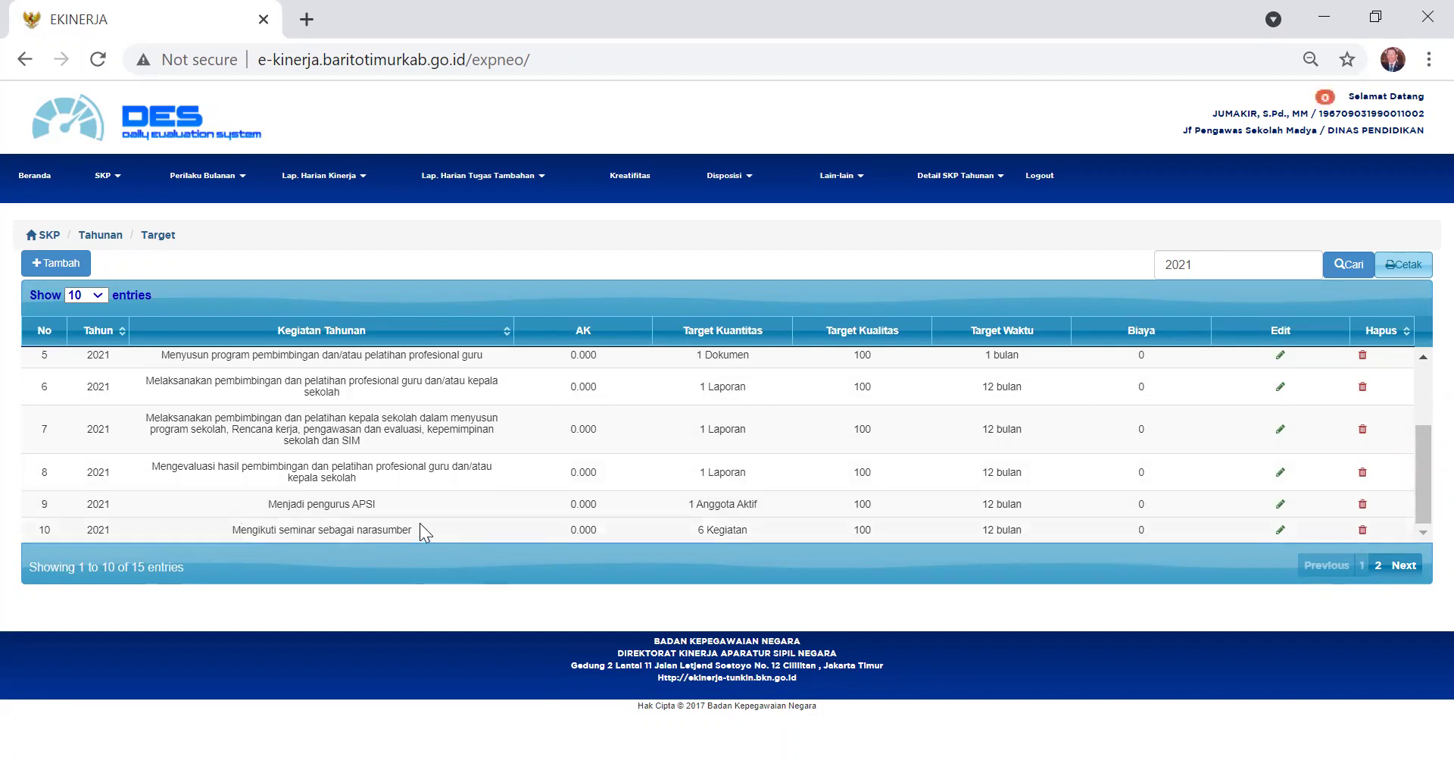
pyautogui.click(1405, 565)
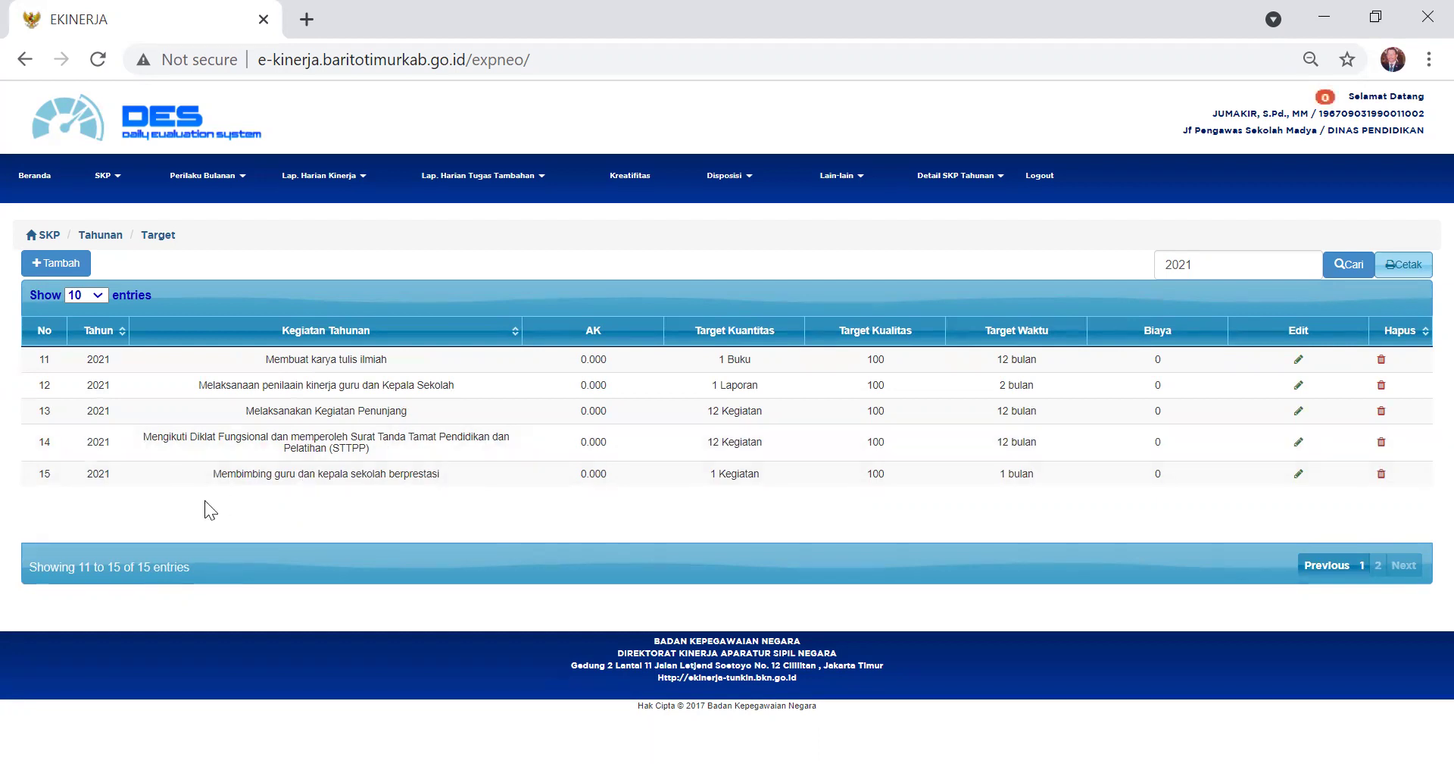
# - Delete target 15, 'Membimbing guru dan kepala sekolah berprestasi', and confirm
pyautogui.click(1381, 475)
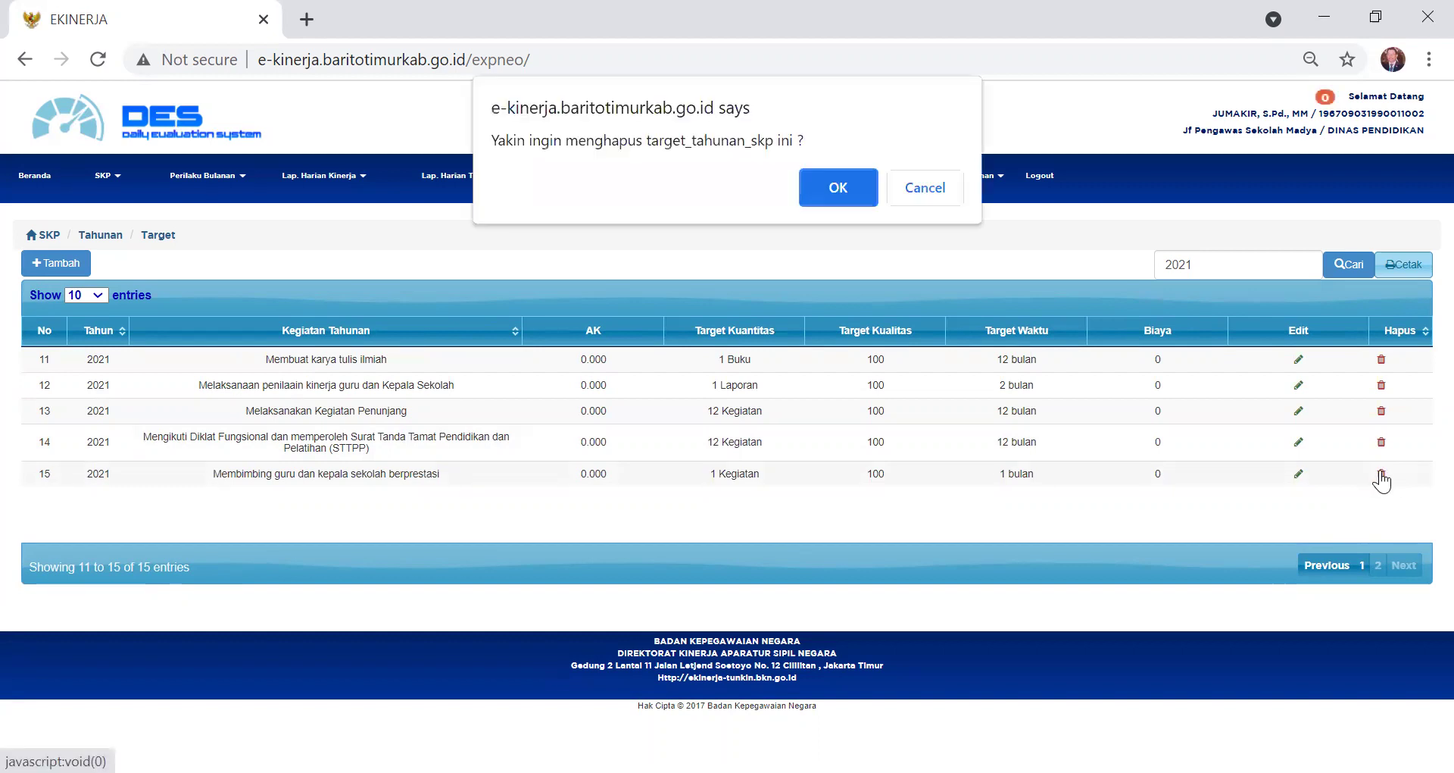
pyautogui.click(825, 192)
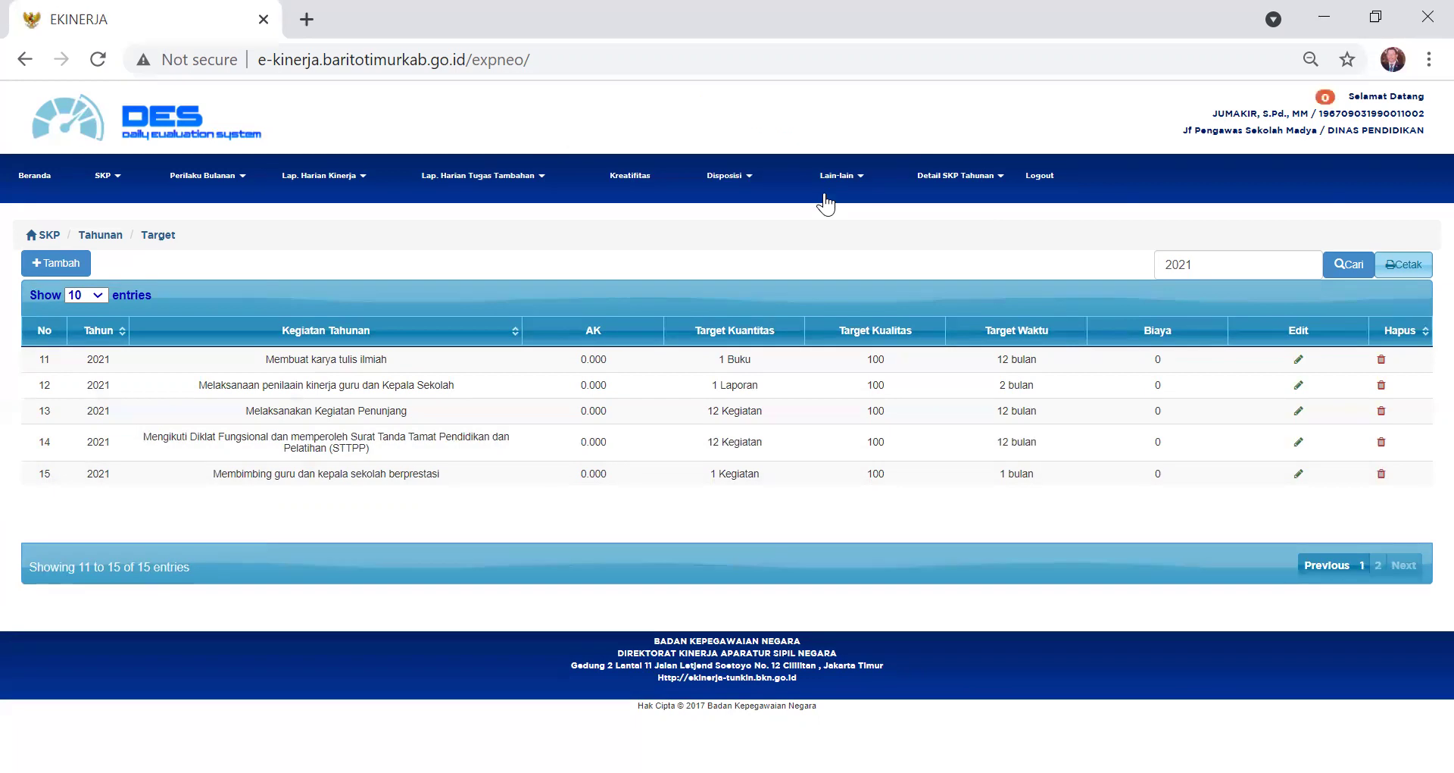
pyautogui.click(905, 190)
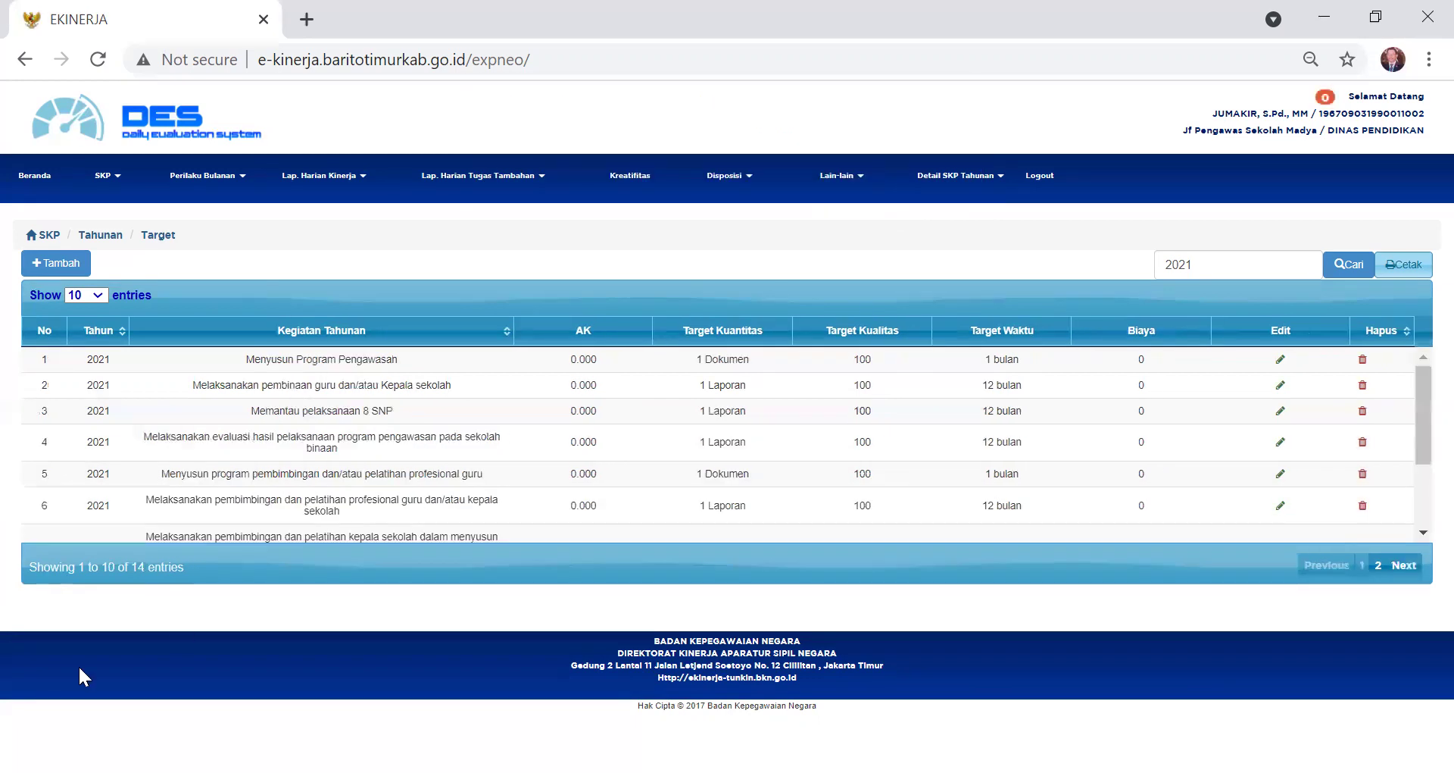
pyautogui.scroll(-2, 450, 470)
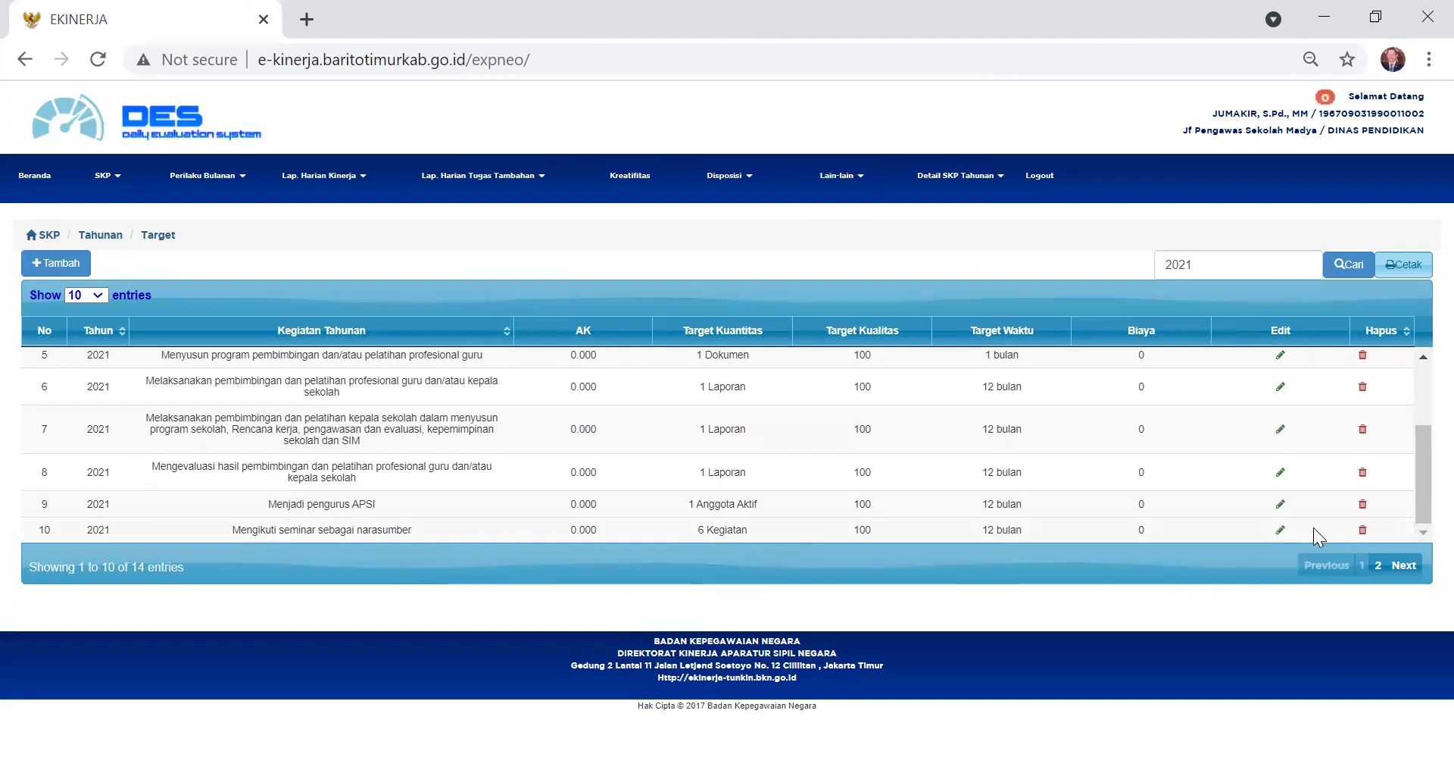
# - Rename the tenth yearly target to 'Mengikuti seminar/webinar'
pyautogui.click(1282, 530)
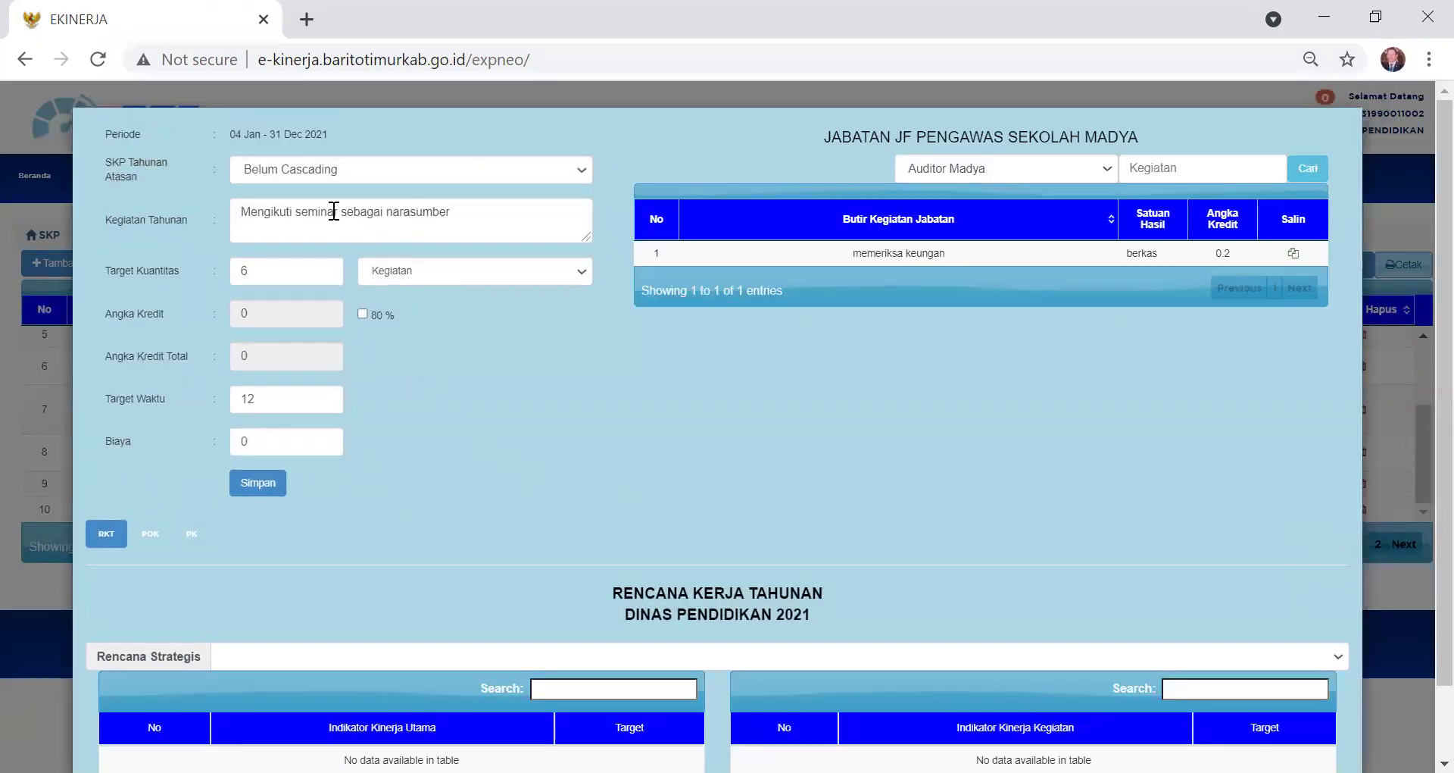
pyautogui.click(460, 215)
pyautogui.press('BackSpace')
pyautogui.press('BackSpace')
pyautogui.press('BackSpace')
pyautogui.press('BackSpace')
pyautogui.press('BackSpace')
pyautogui.press('BackSpace')
pyautogui.press('BackSpace')
pyautogui.press('BackSpace')
pyautogui.press('BackSpace')
pyautogui.press('BackSpace')
pyautogui.press('BackSpace')
pyautogui.press('BackSpace')
pyautogui.press('BackSpace')
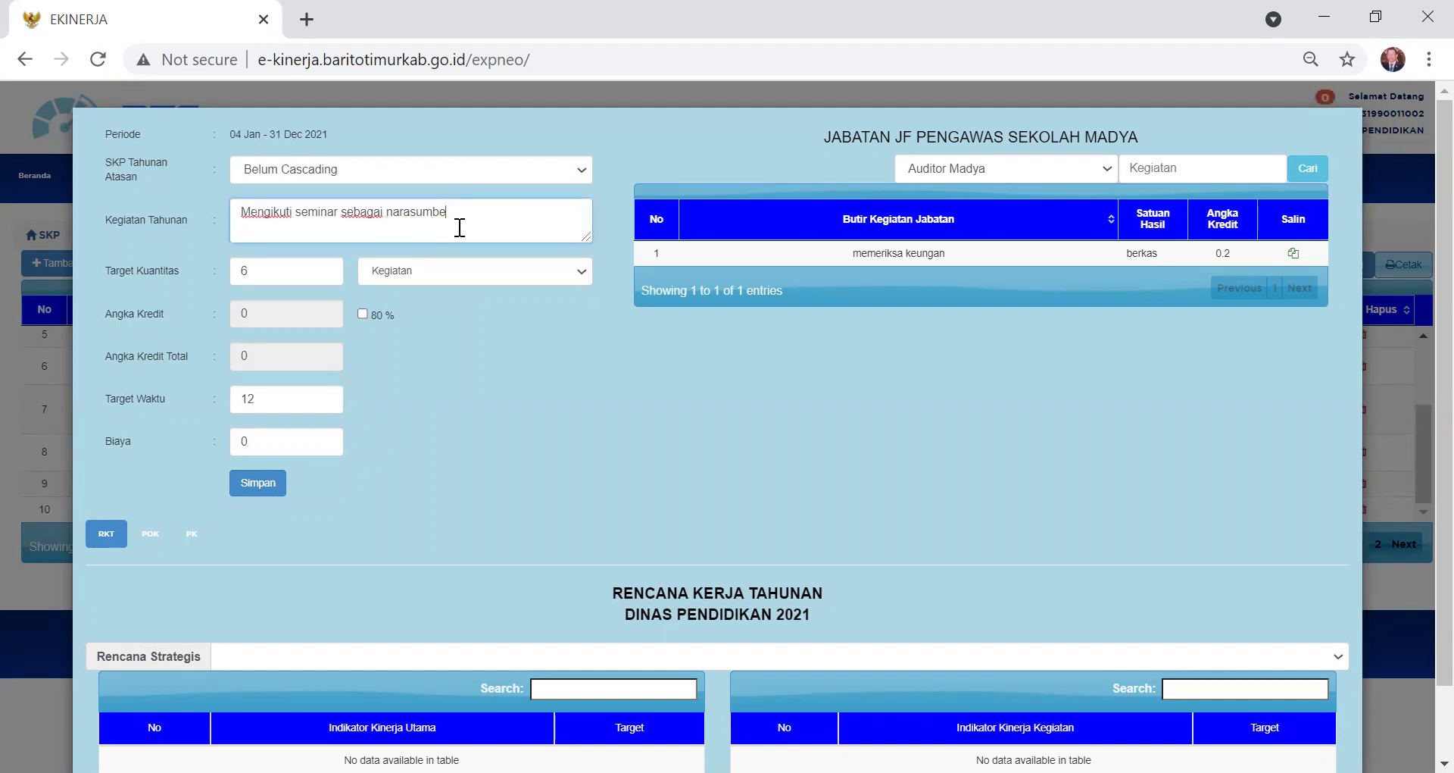
pyautogui.press('BackSpace')
pyautogui.press('BackSpace')
pyautogui.press('BackSpace')
pyautogui.press('BackSpace')
pyautogui.press('BackSpace')
pyautogui.write('/webinar')
# - Set its quantity unit to Sertifikat and enable the 80 % option
pyautogui.click(584, 274)
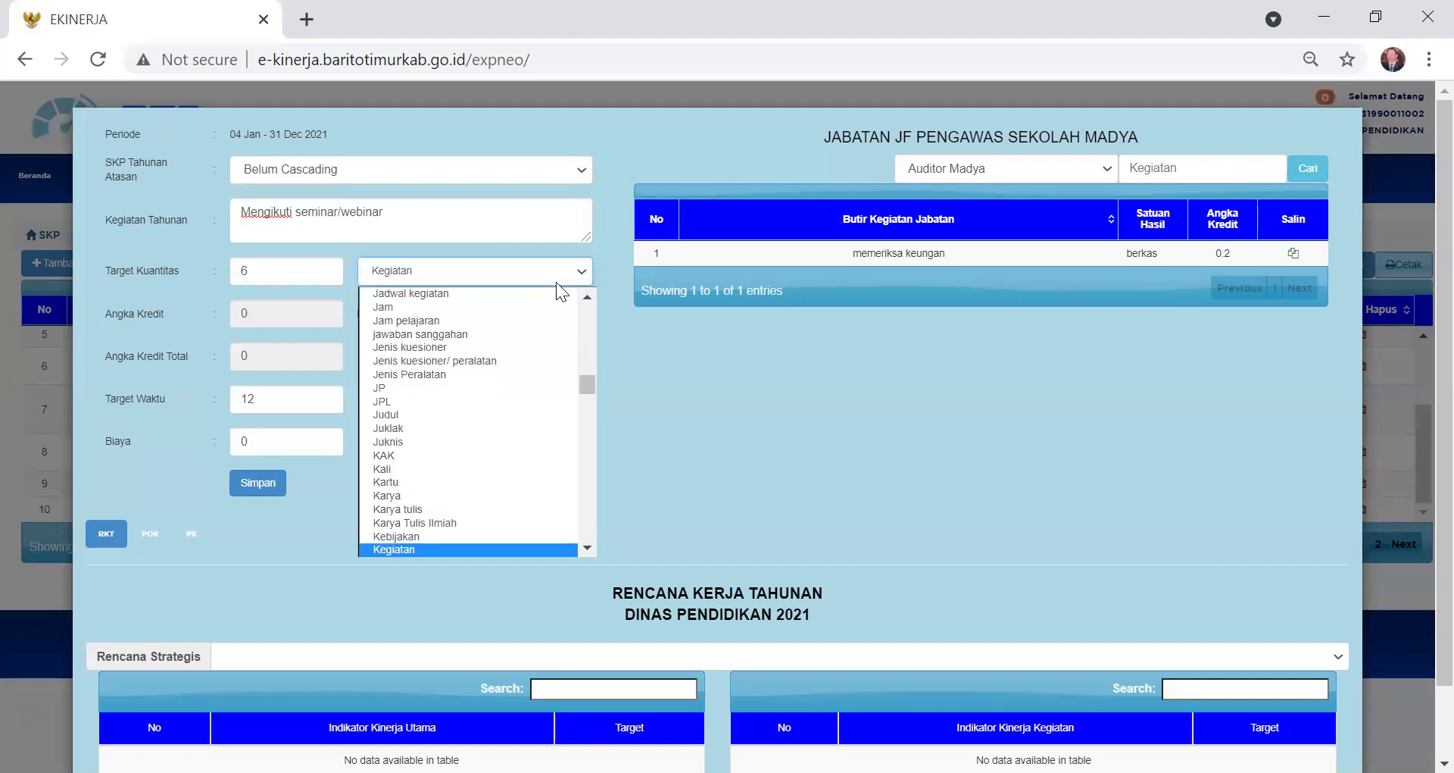
pyautogui.scroll(-8, 480, 350)
pyautogui.scroll(-5, 480, 350)
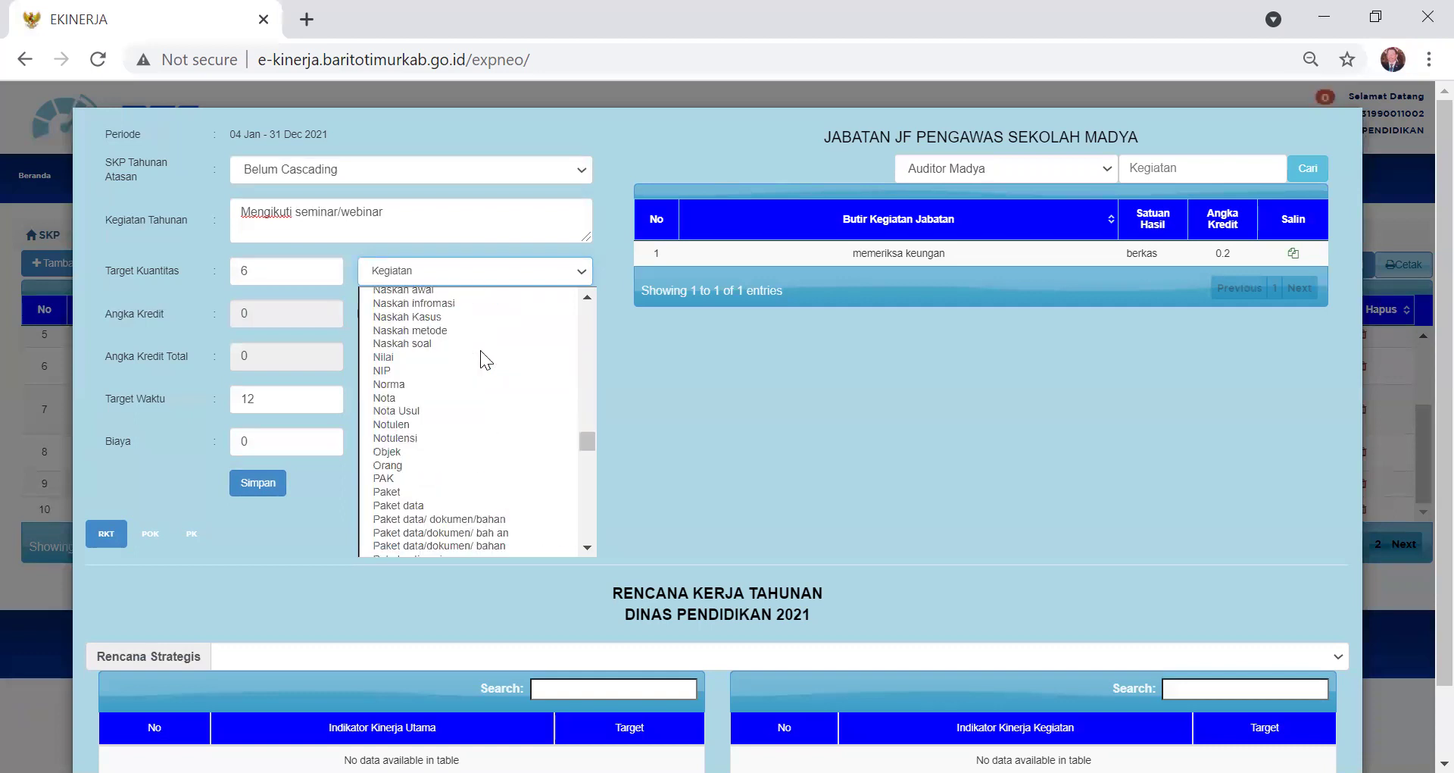
pyautogui.scroll(-6, 480, 350)
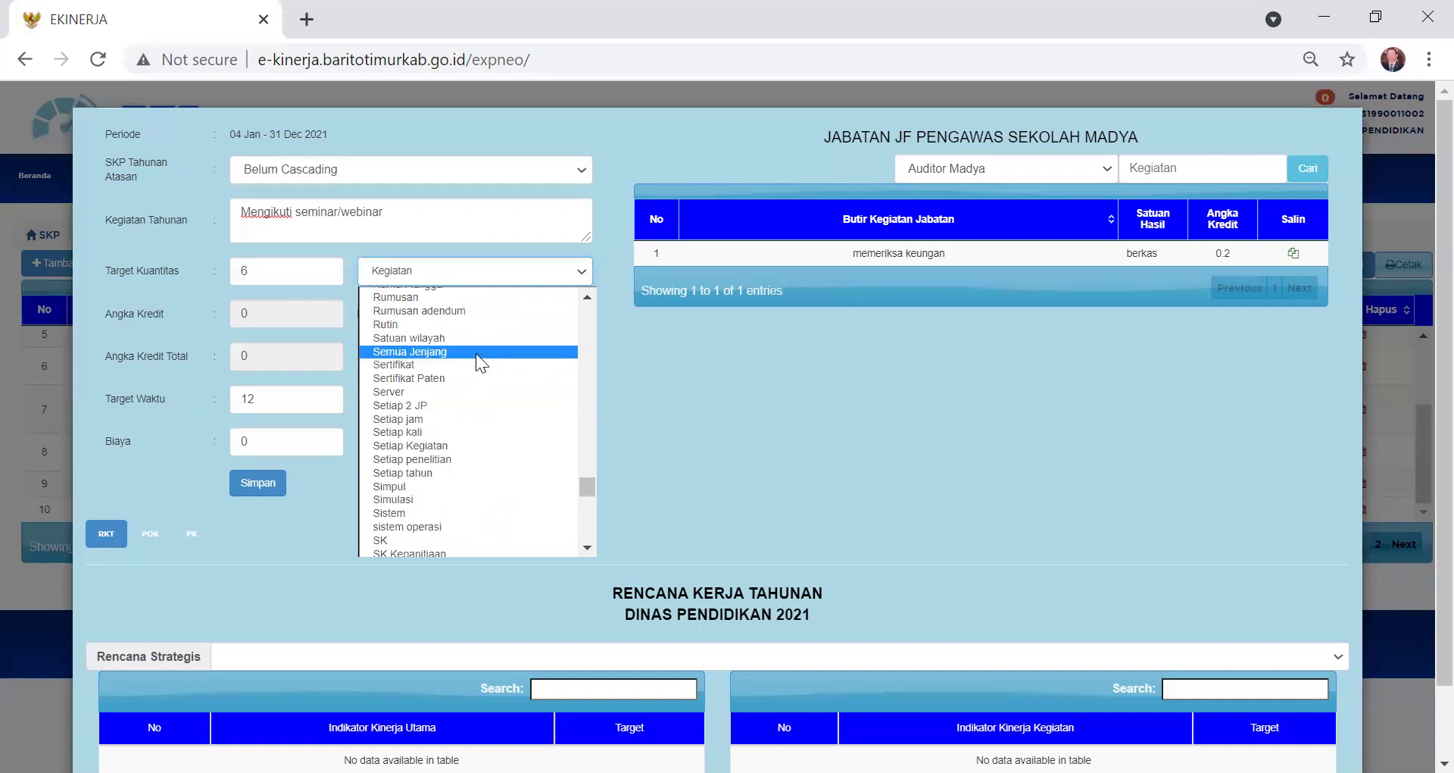
pyautogui.click(430, 364)
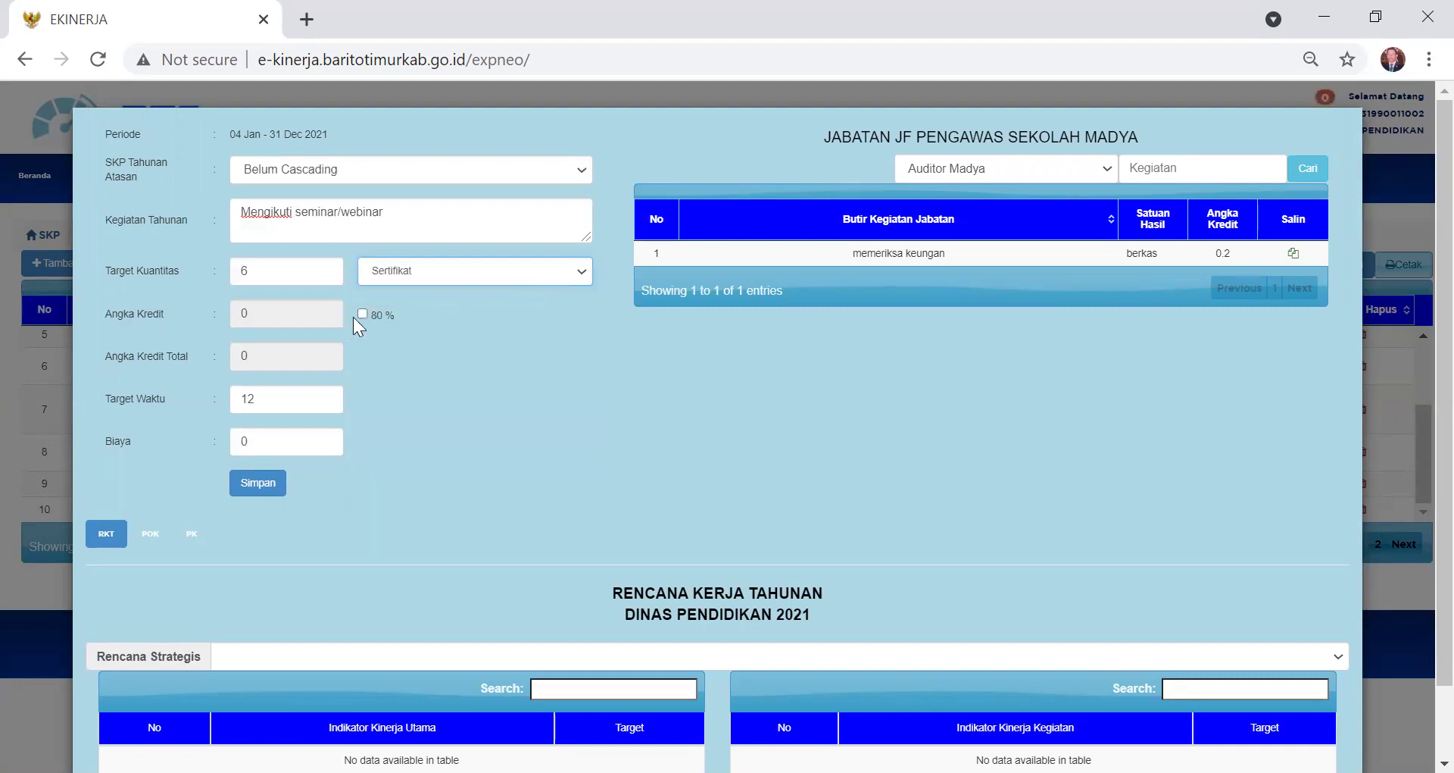
pyautogui.click(361, 313)
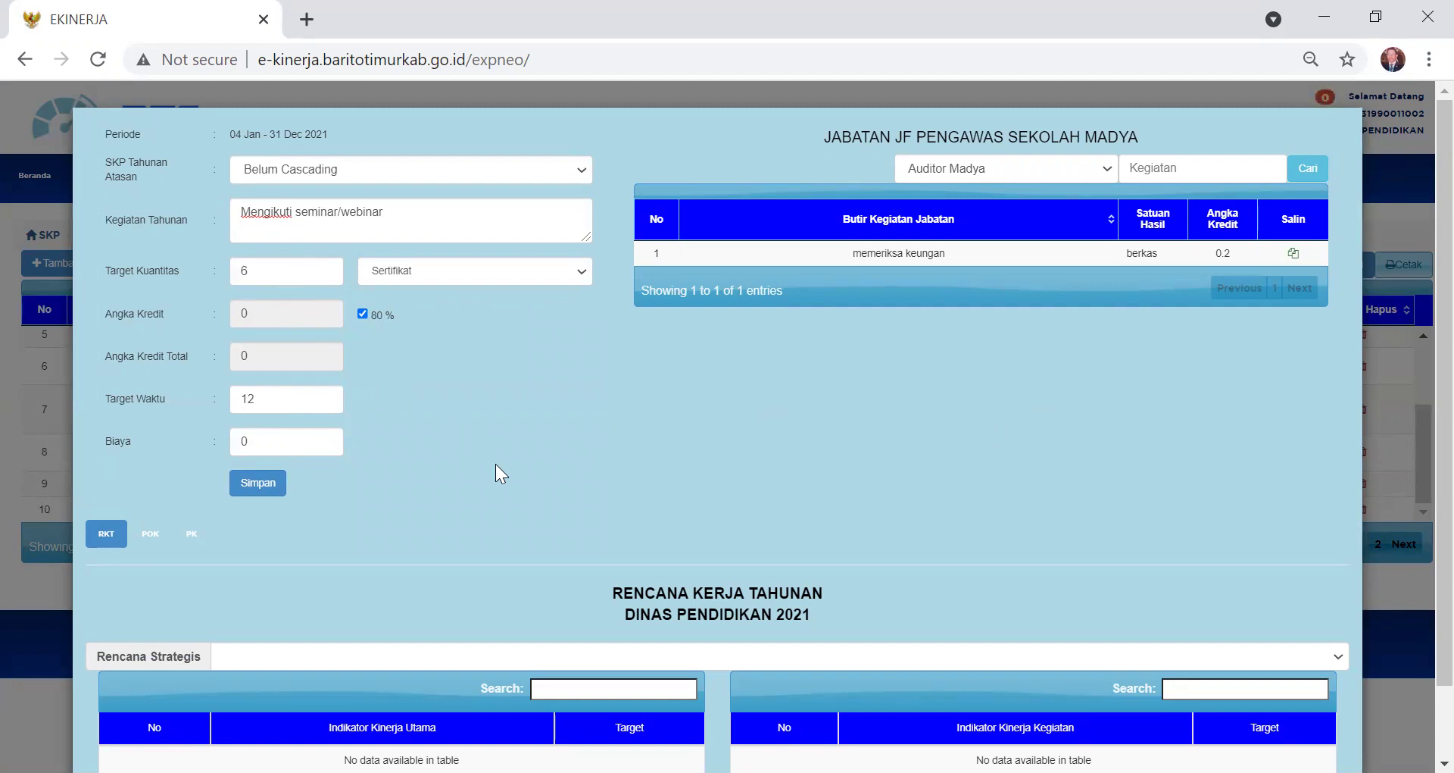
# - Save the 'Mengikuti seminar/webinar' target and view page 2, entries 11–14 of 14
pyautogui.click(256, 491)
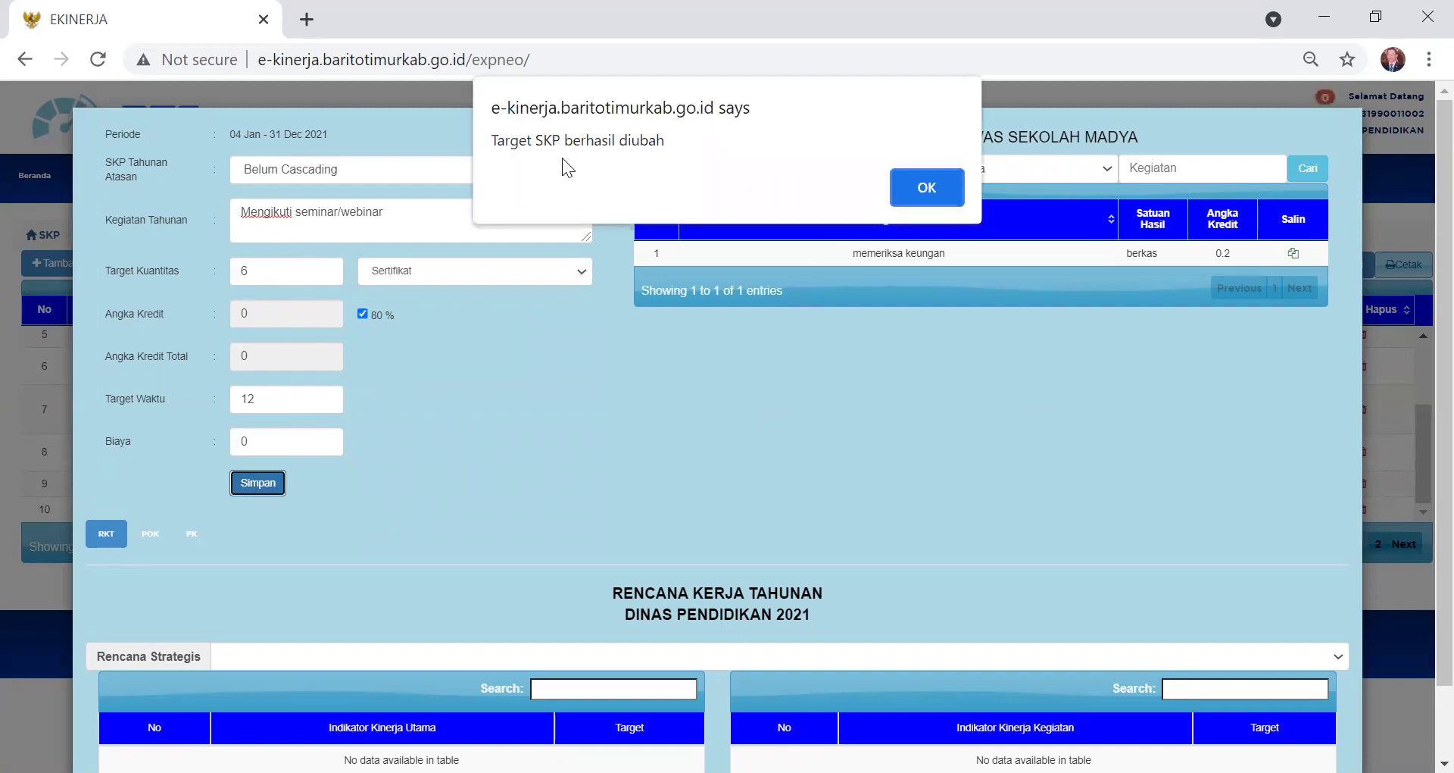
pyautogui.click(933, 187)
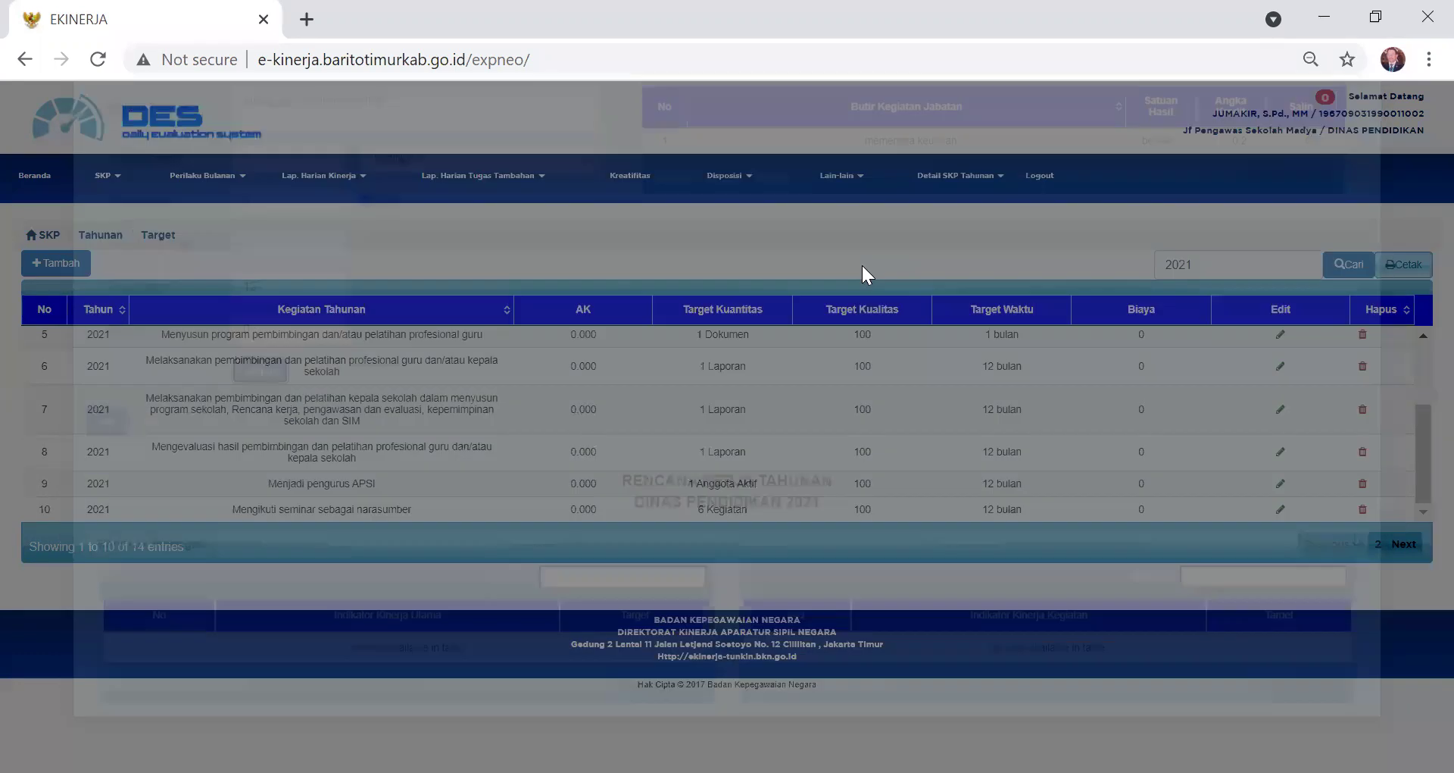
pyautogui.scroll(-3, 301, 475)
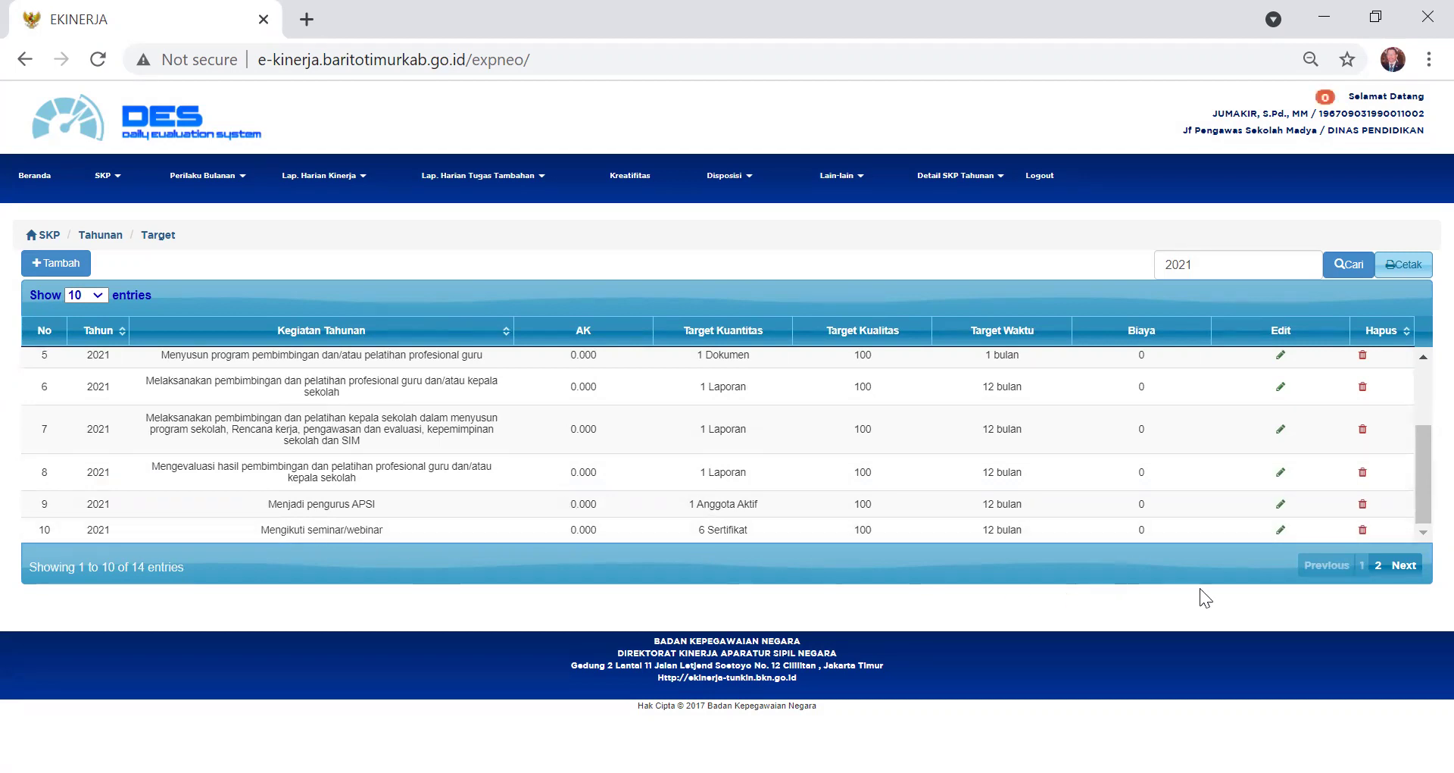
pyautogui.click(1377, 566)
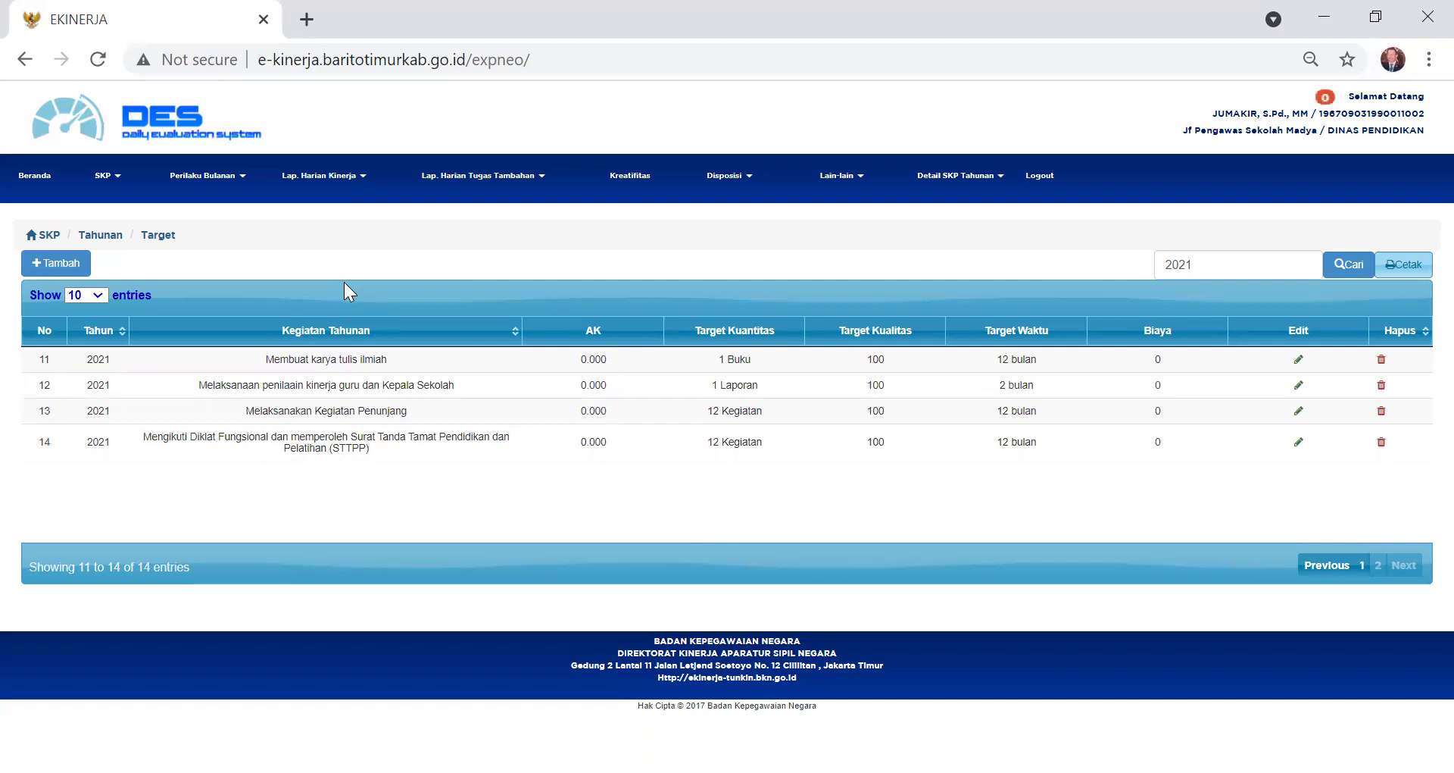
pyautogui.click(120, 180)
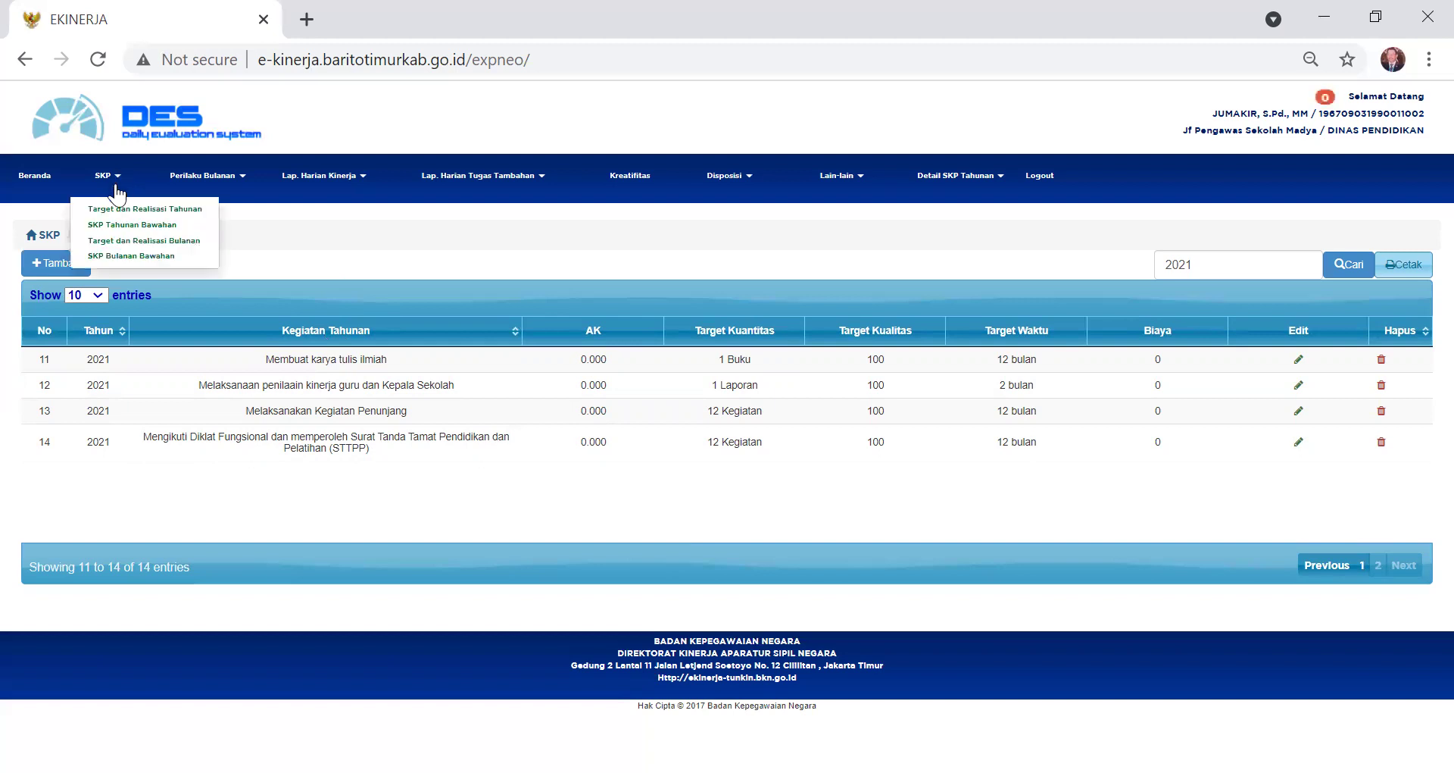
# - Go to the monthly SKP list and start a new monthly SKP for July 2021
pyautogui.click(121, 241)
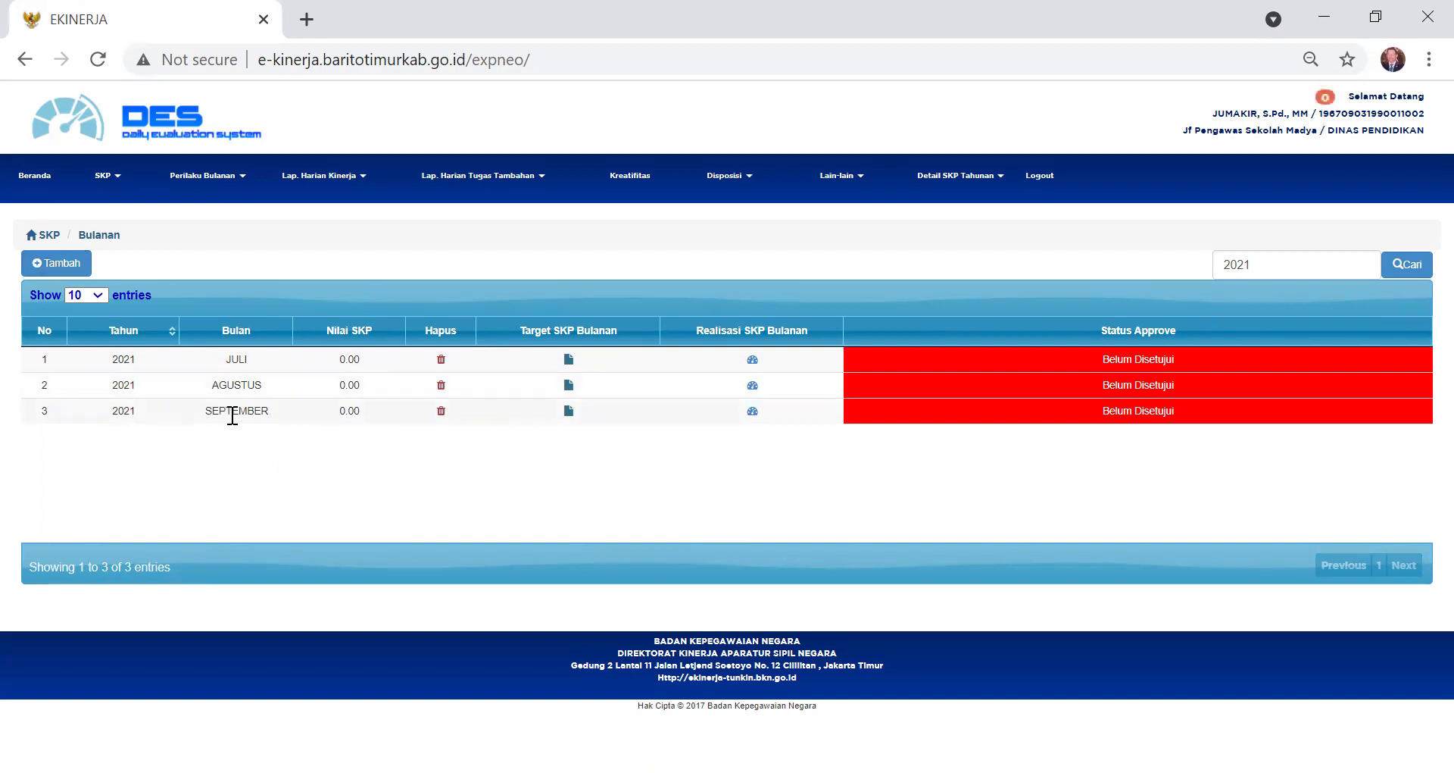
pyautogui.click(80, 265)
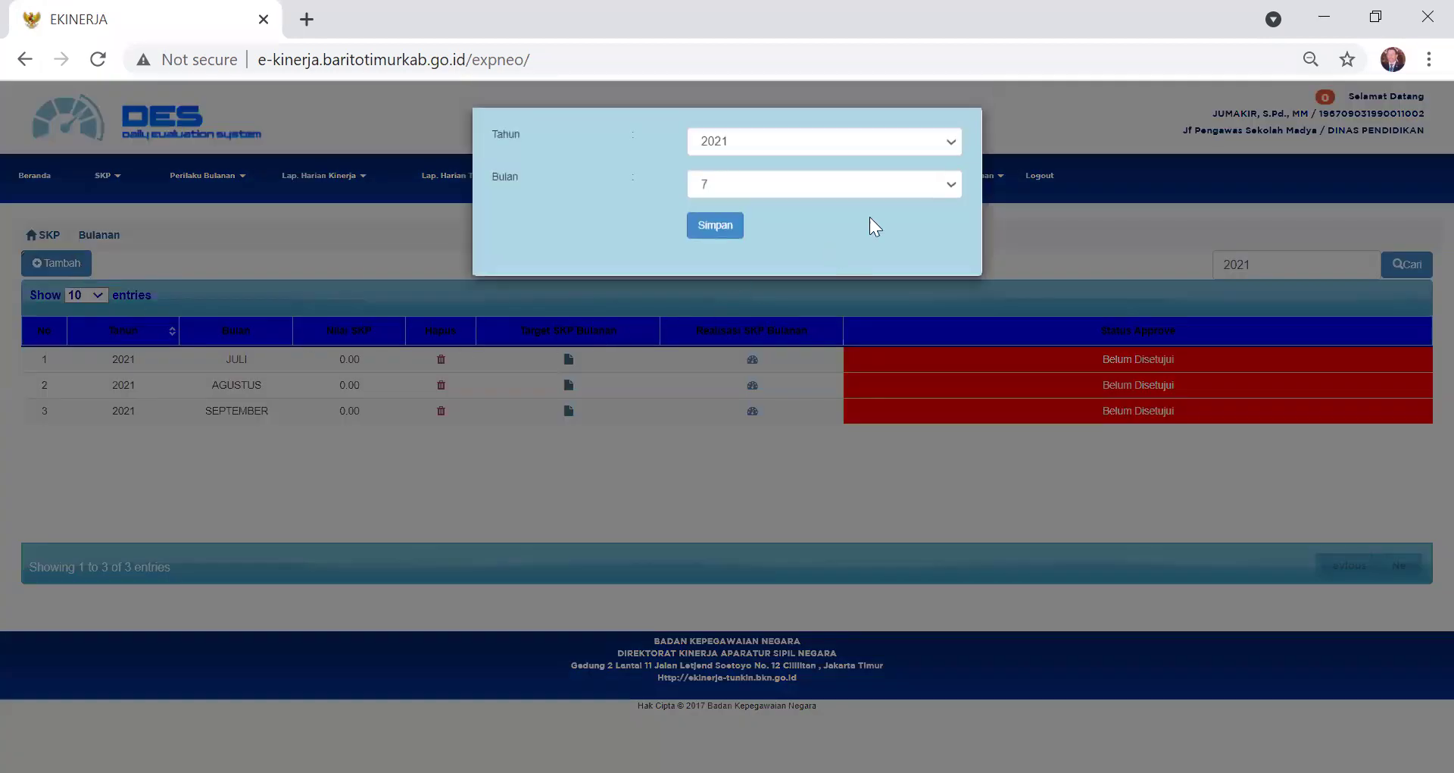
# - Add and save a month 10 (OKTOBER) 2021 monthly SKP entry
pyautogui.click(952, 188)
pyautogui.click(760, 343)
pyautogui.click(718, 227)
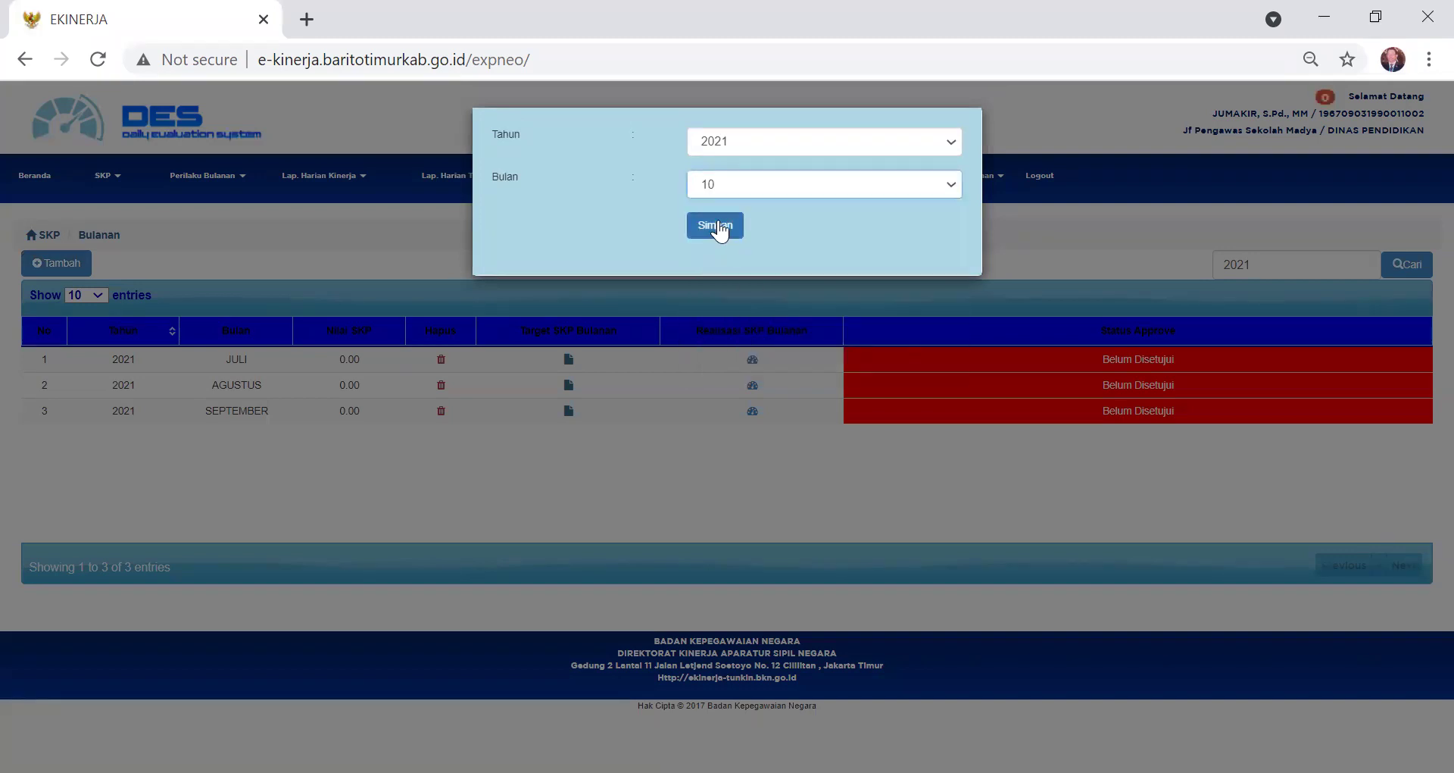
pyautogui.click(927, 182)
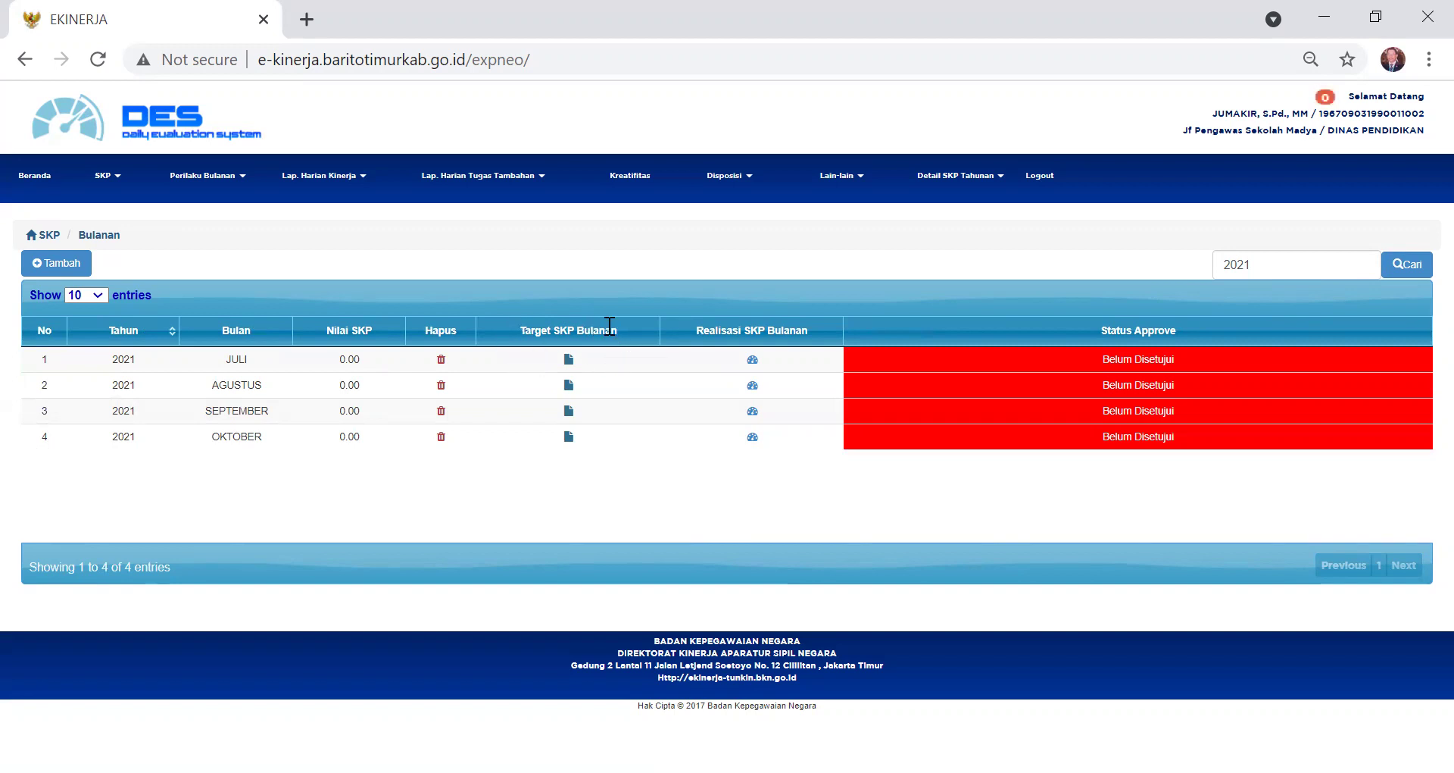
# - Open the monthly SKP targets for the JULI 2021 row
pyautogui.click(568, 359)
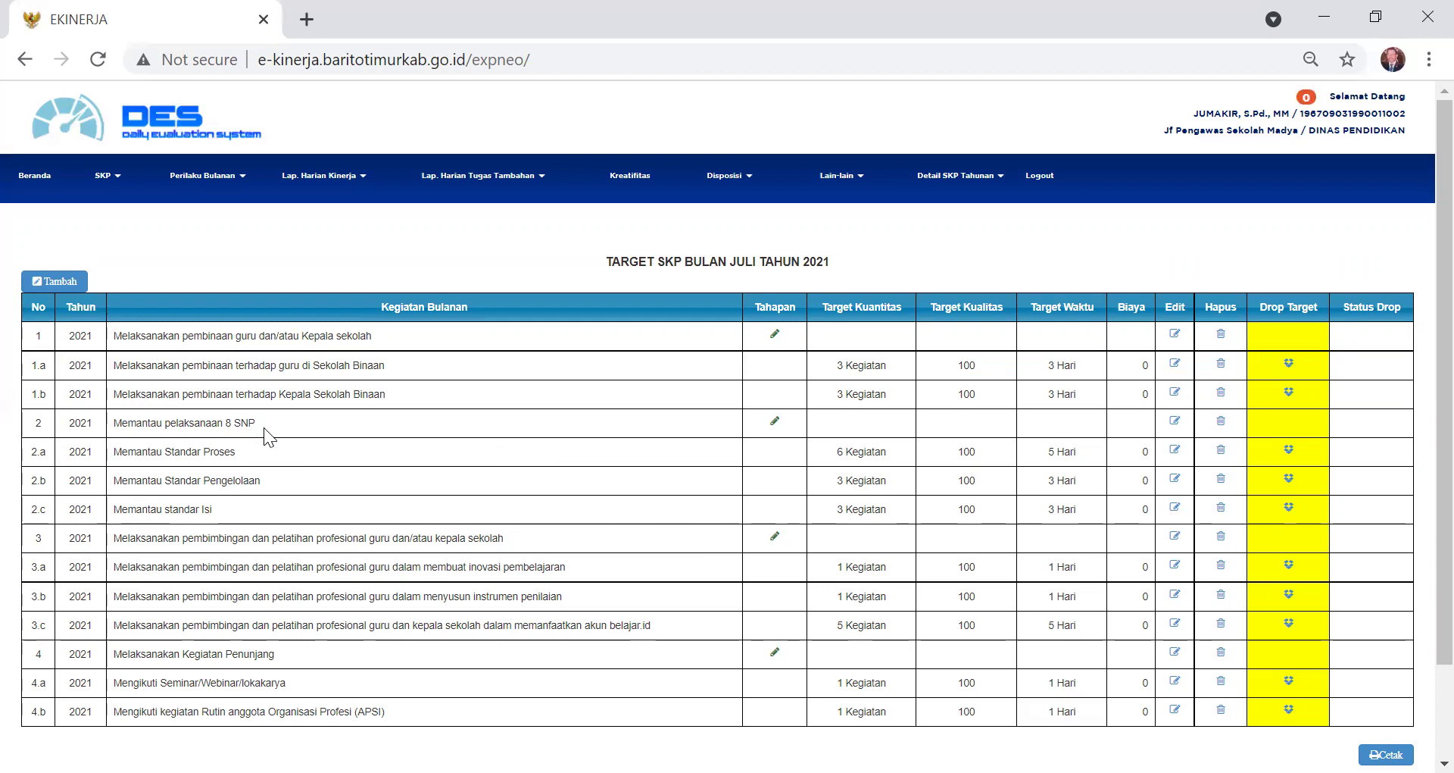
# - Add a stage 'Memantau standar kelulusan' under Memantau pelaksanaan 8 SNP
pyautogui.click(774, 420)
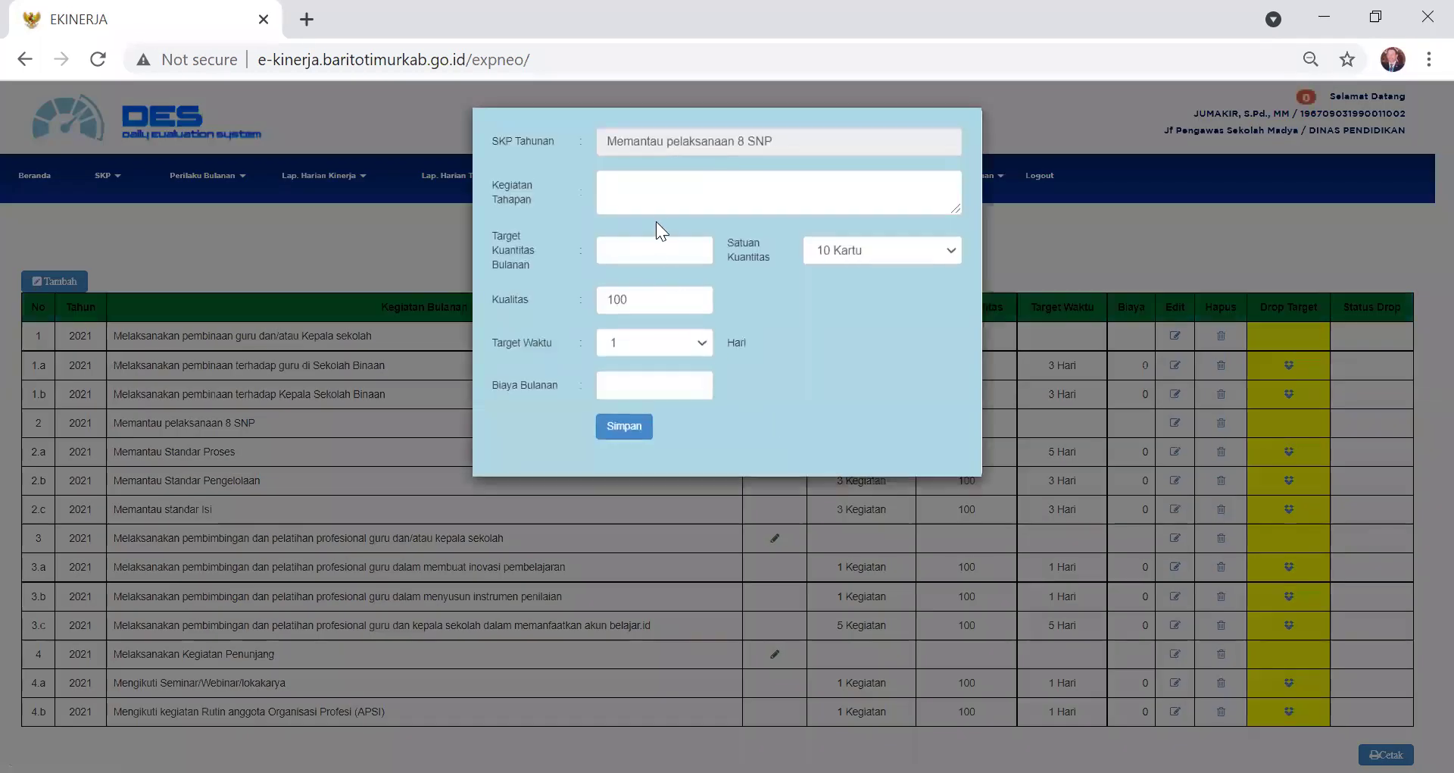
pyautogui.click(673, 180)
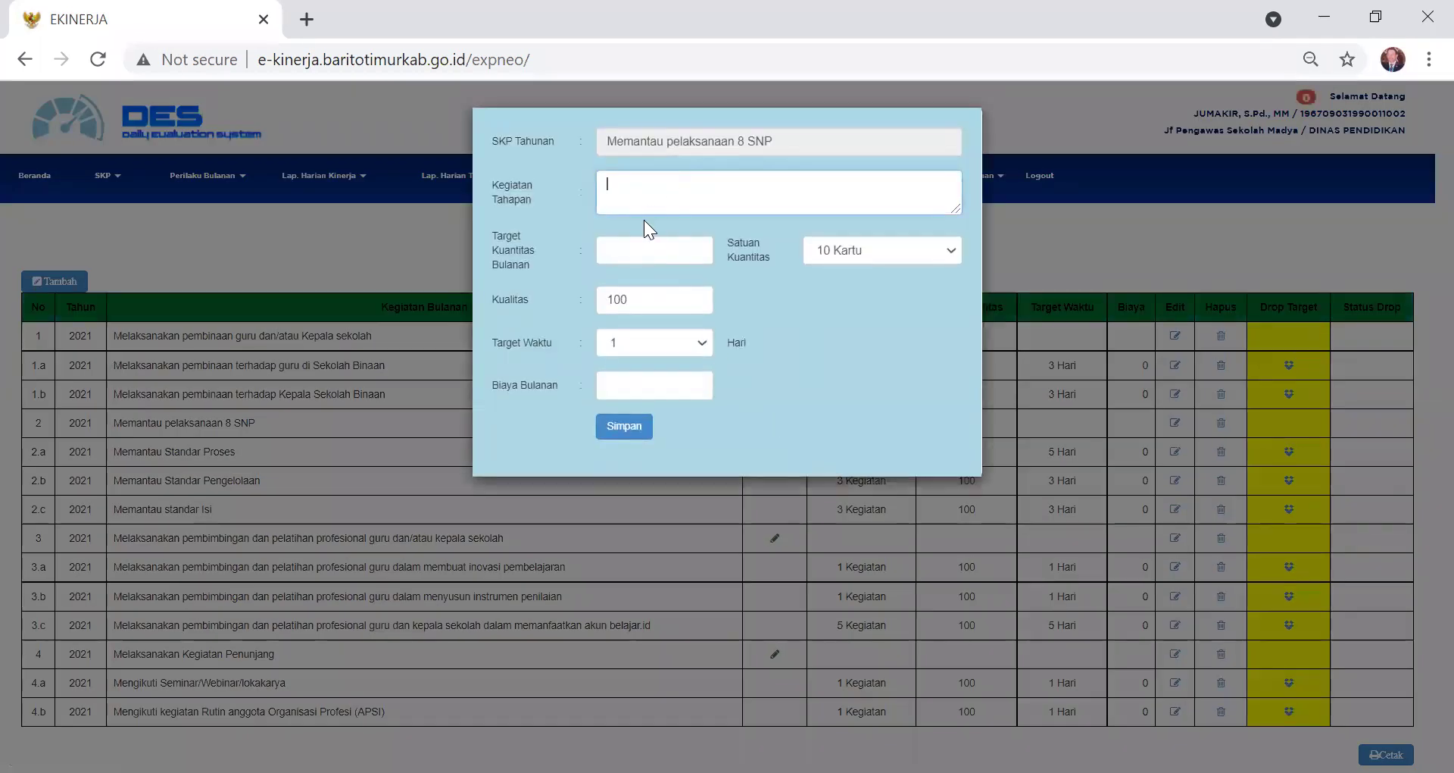
pyautogui.write('Memantau standar kelu')
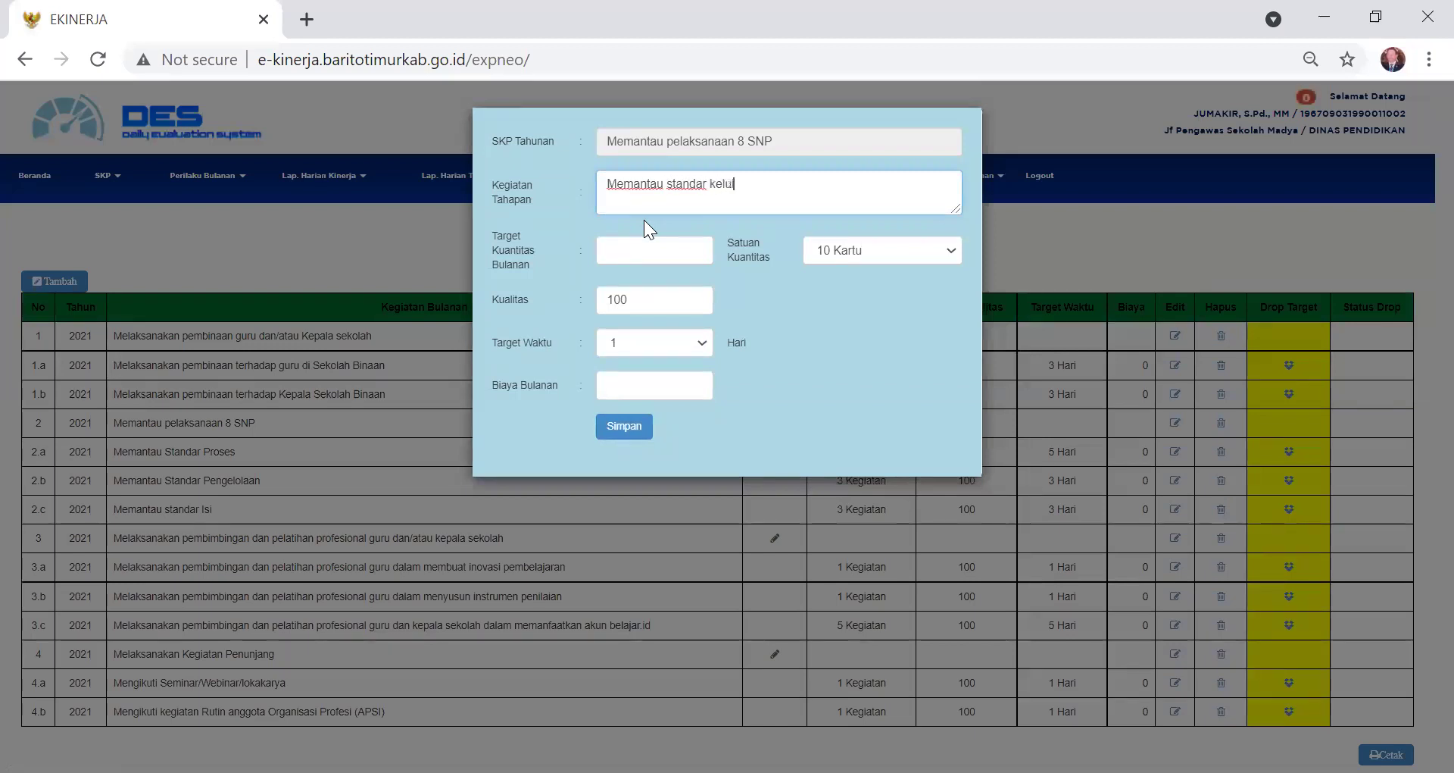
pyautogui.write('lusan')
# - Give the stage a target of 3 Kegiatan and 3 days, then save it
pyautogui.click(702, 242)
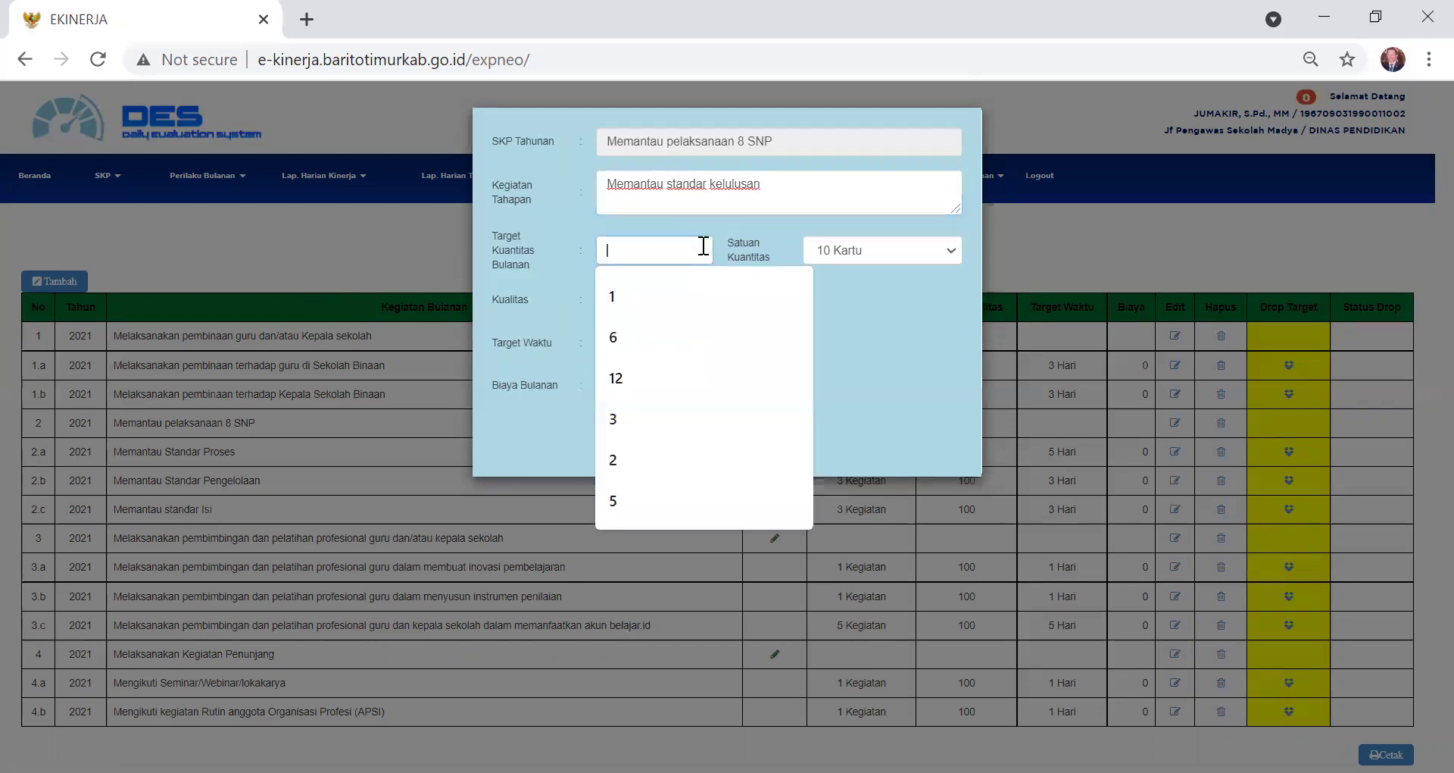
pyautogui.click(612, 415)
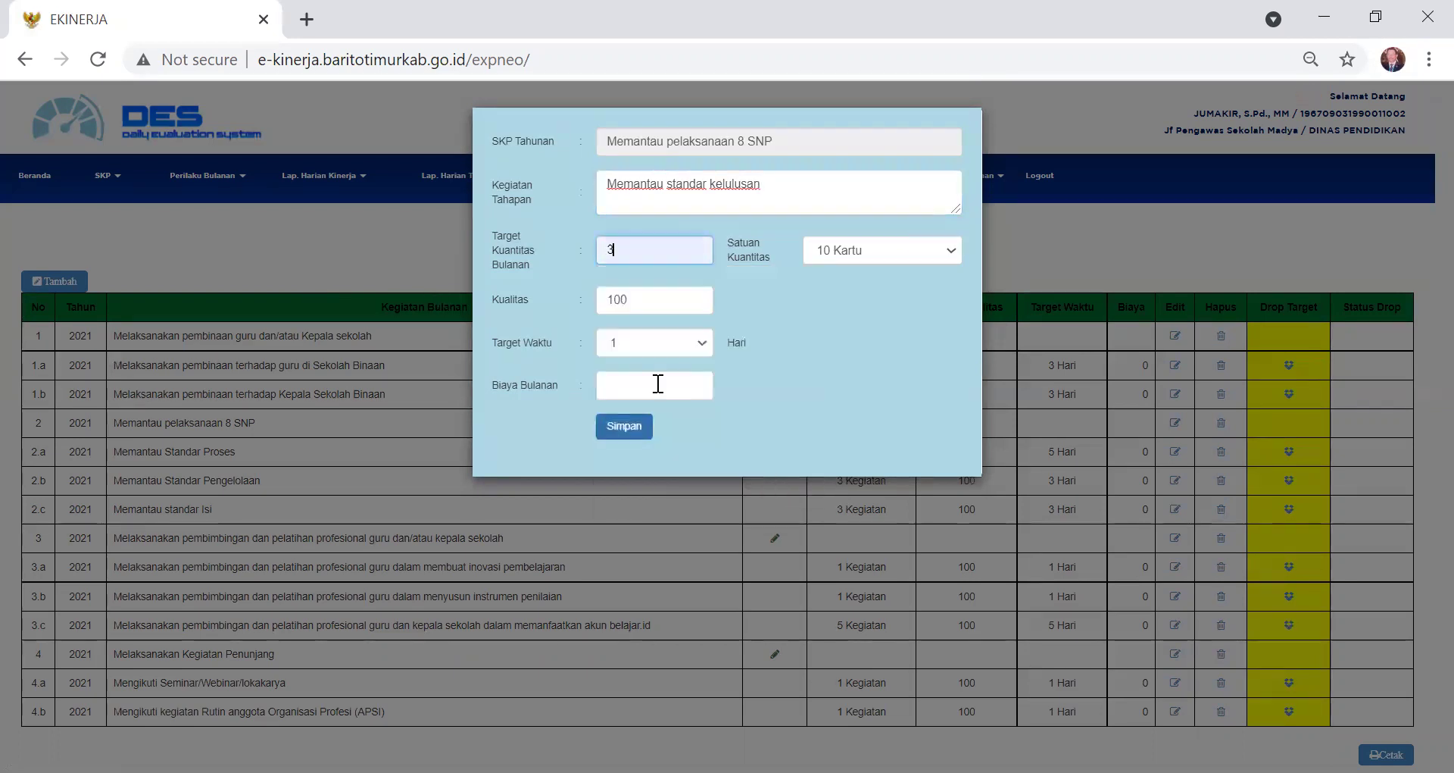
pyautogui.click(952, 248)
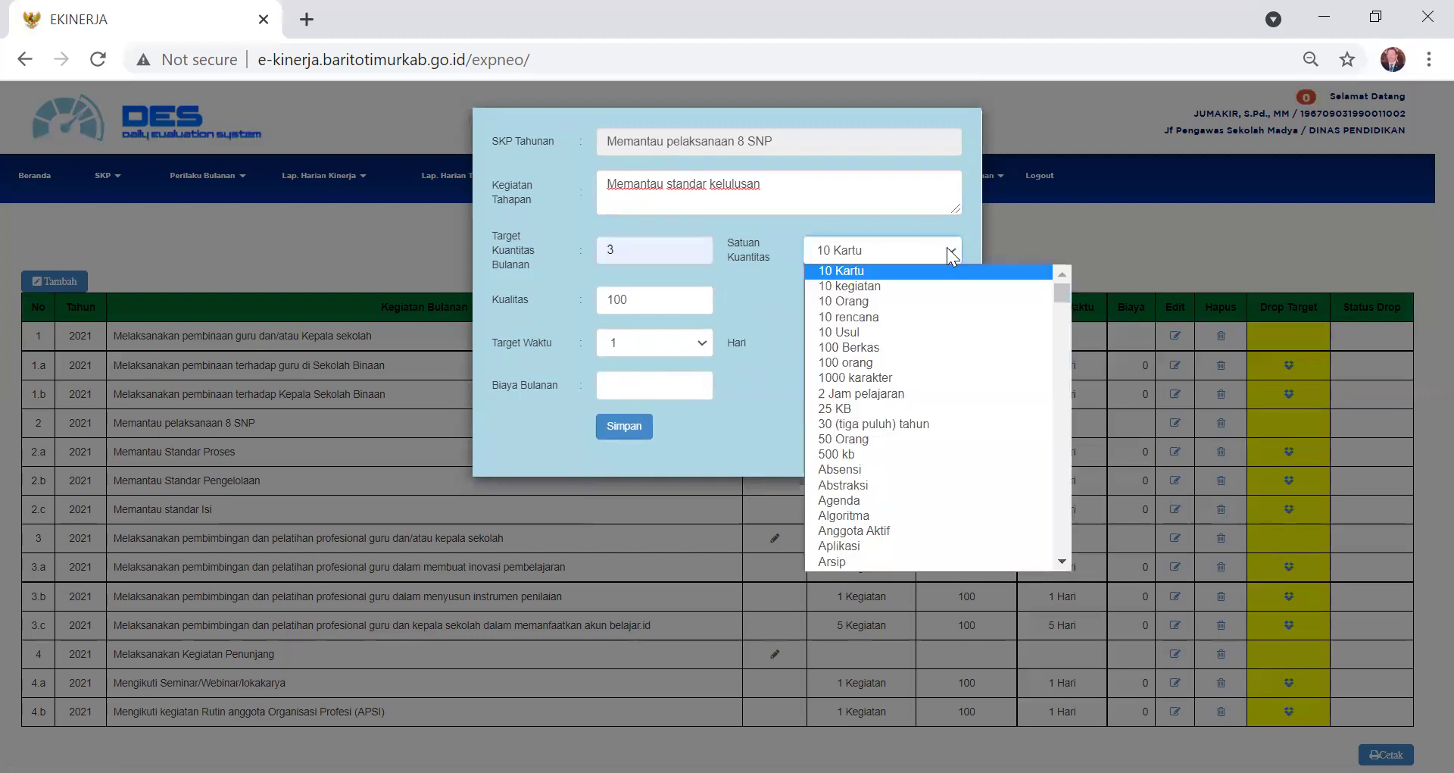
pyautogui.write('keg')
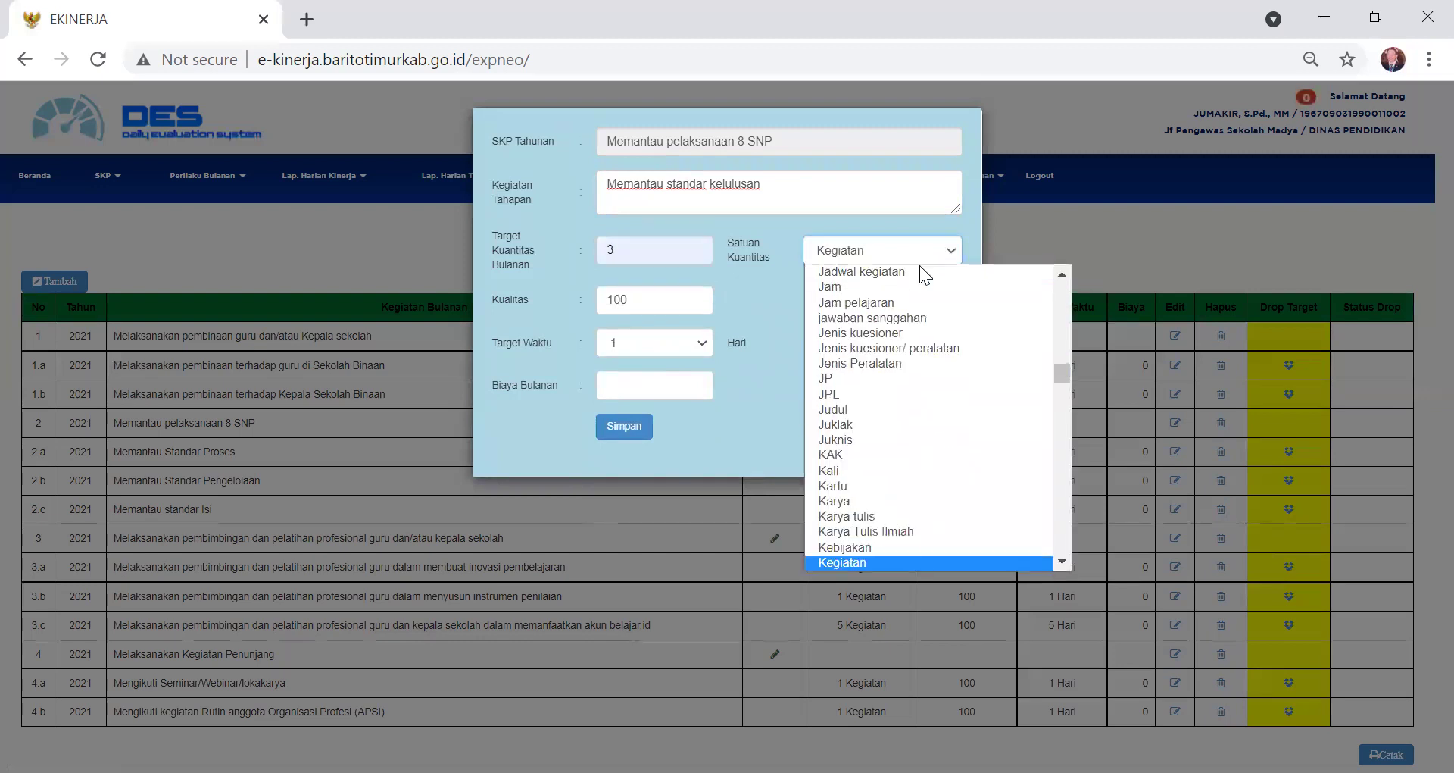
pyautogui.click(883, 242)
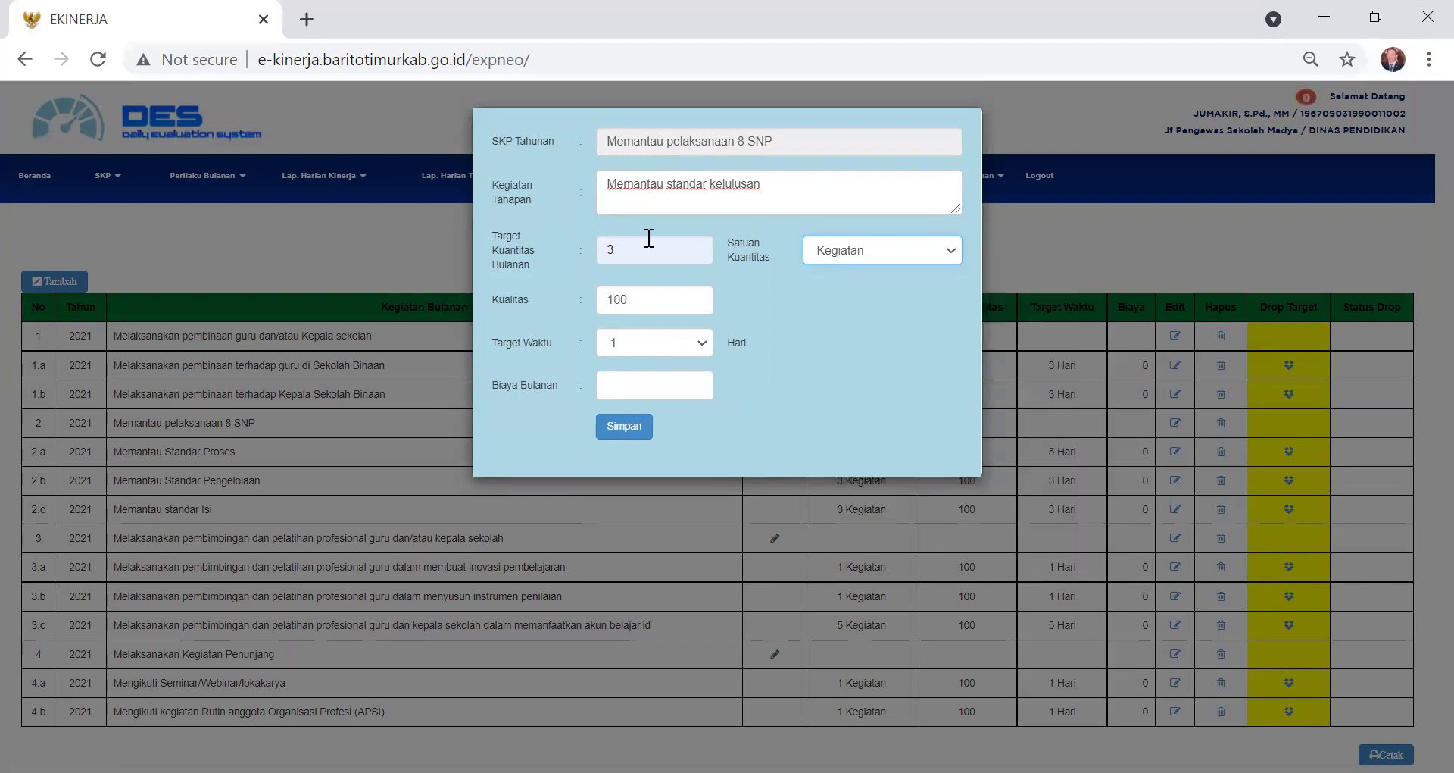
pyautogui.click(703, 341)
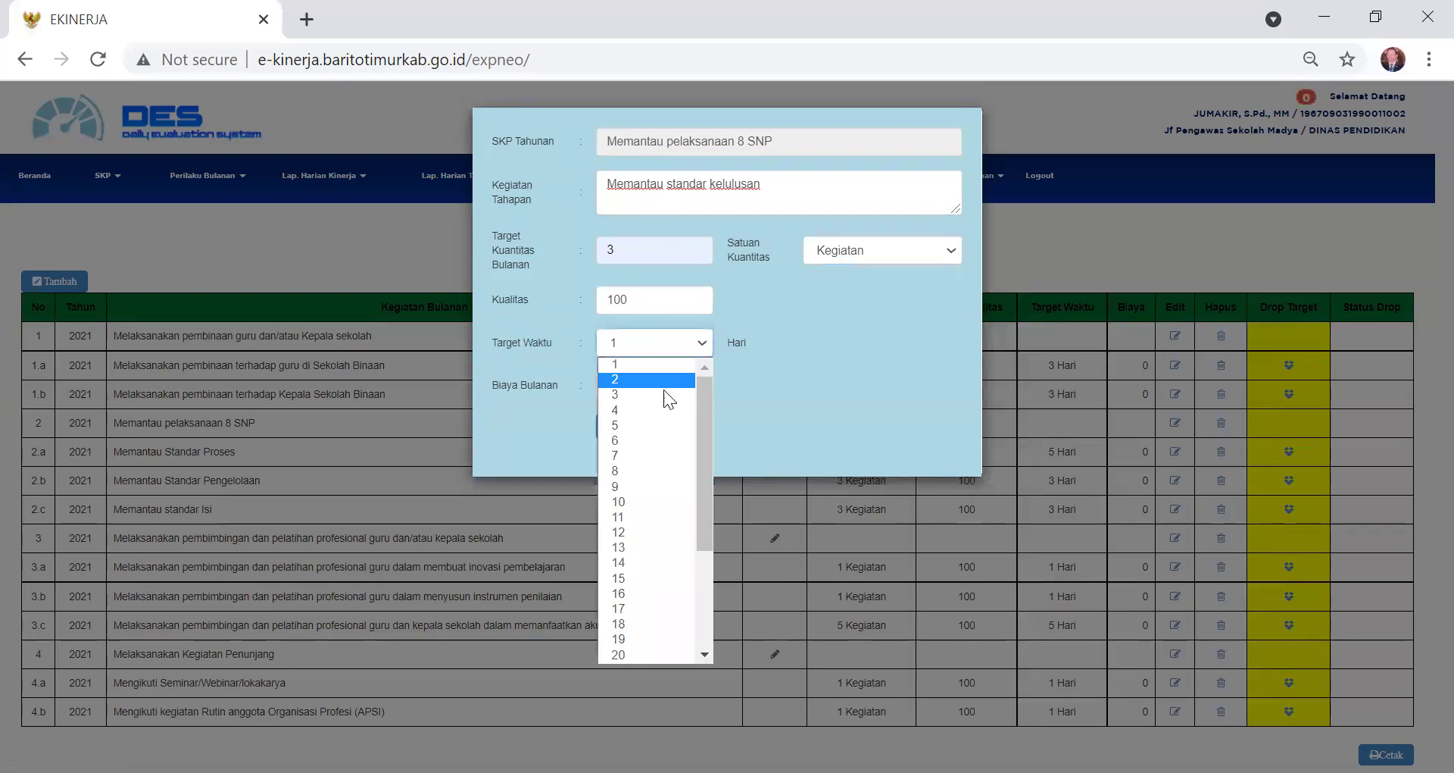
pyautogui.click(662, 394)
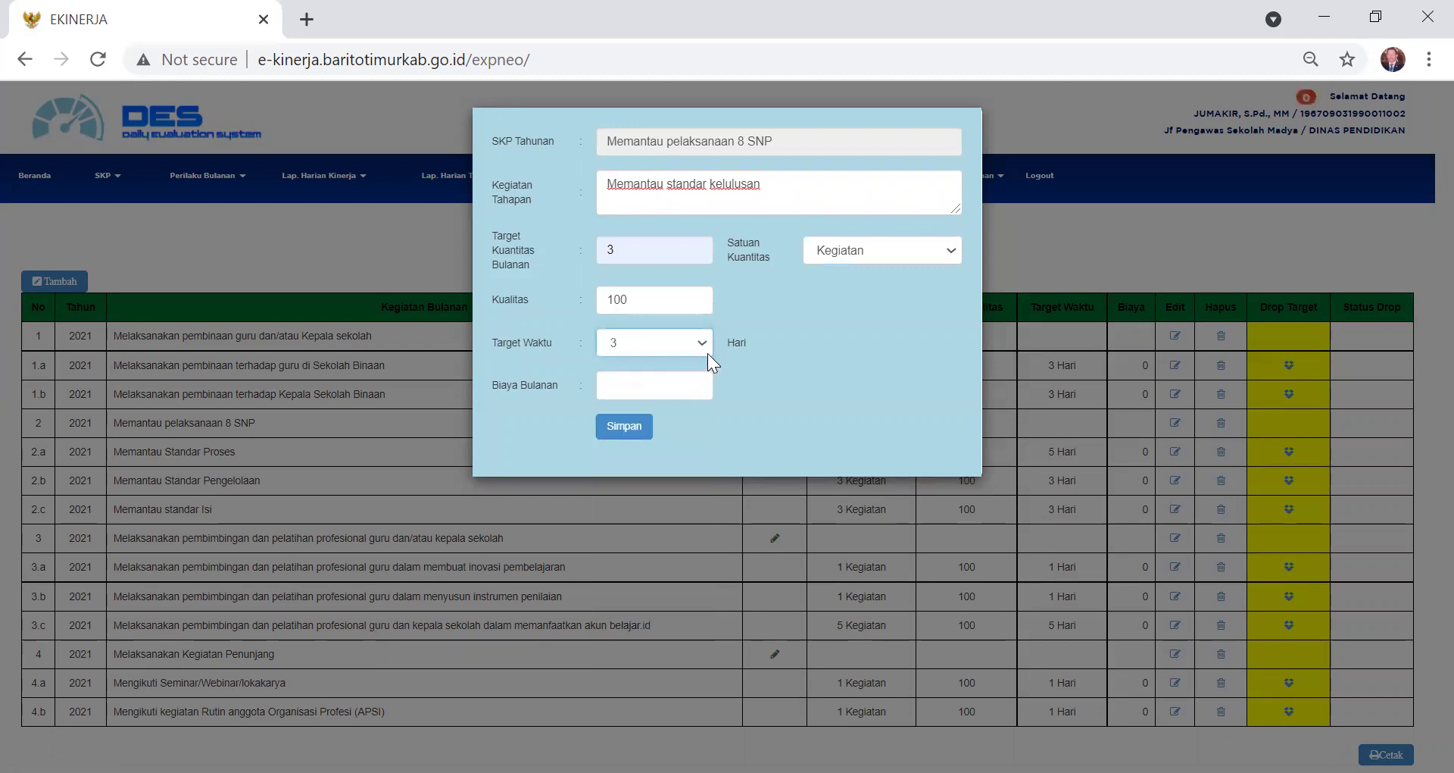
pyautogui.click(624, 429)
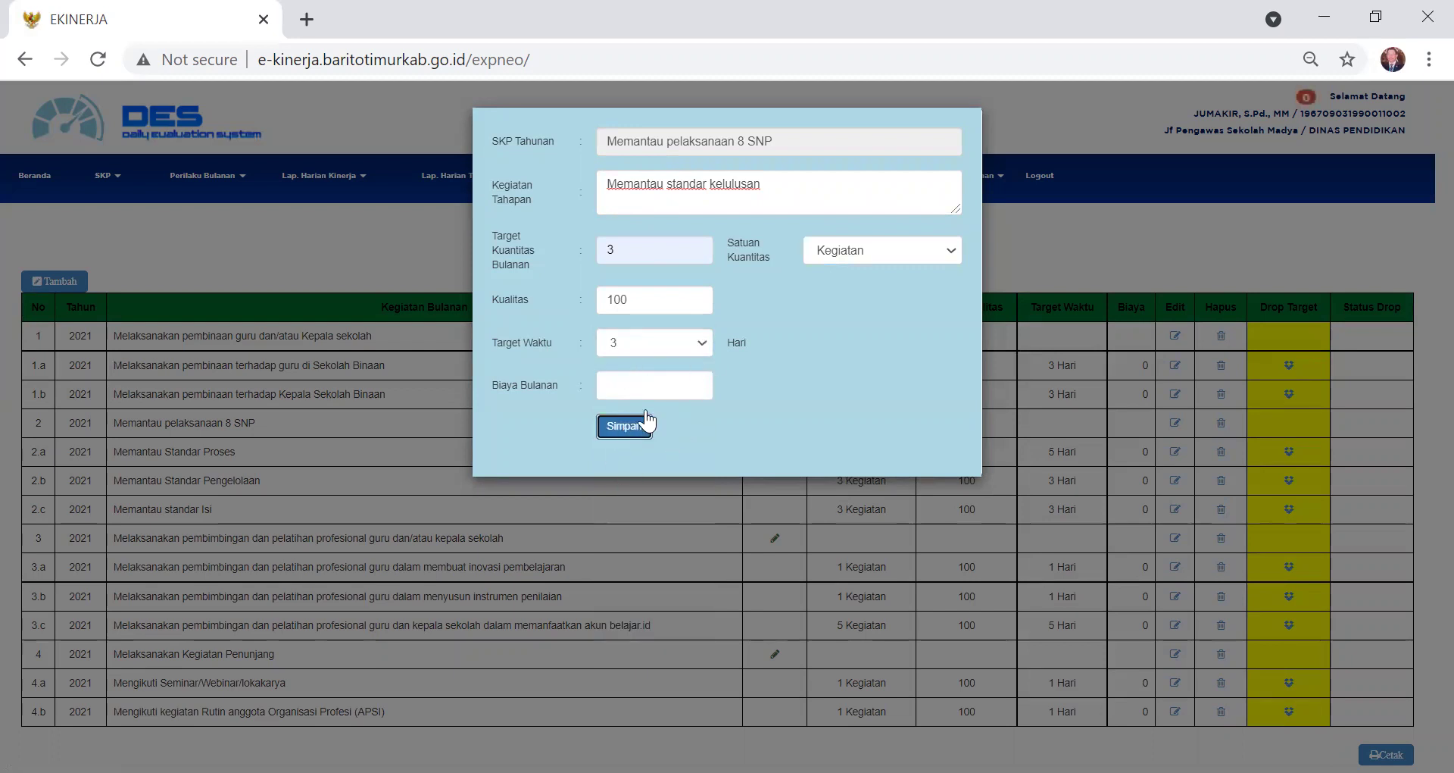
pyautogui.click(925, 188)
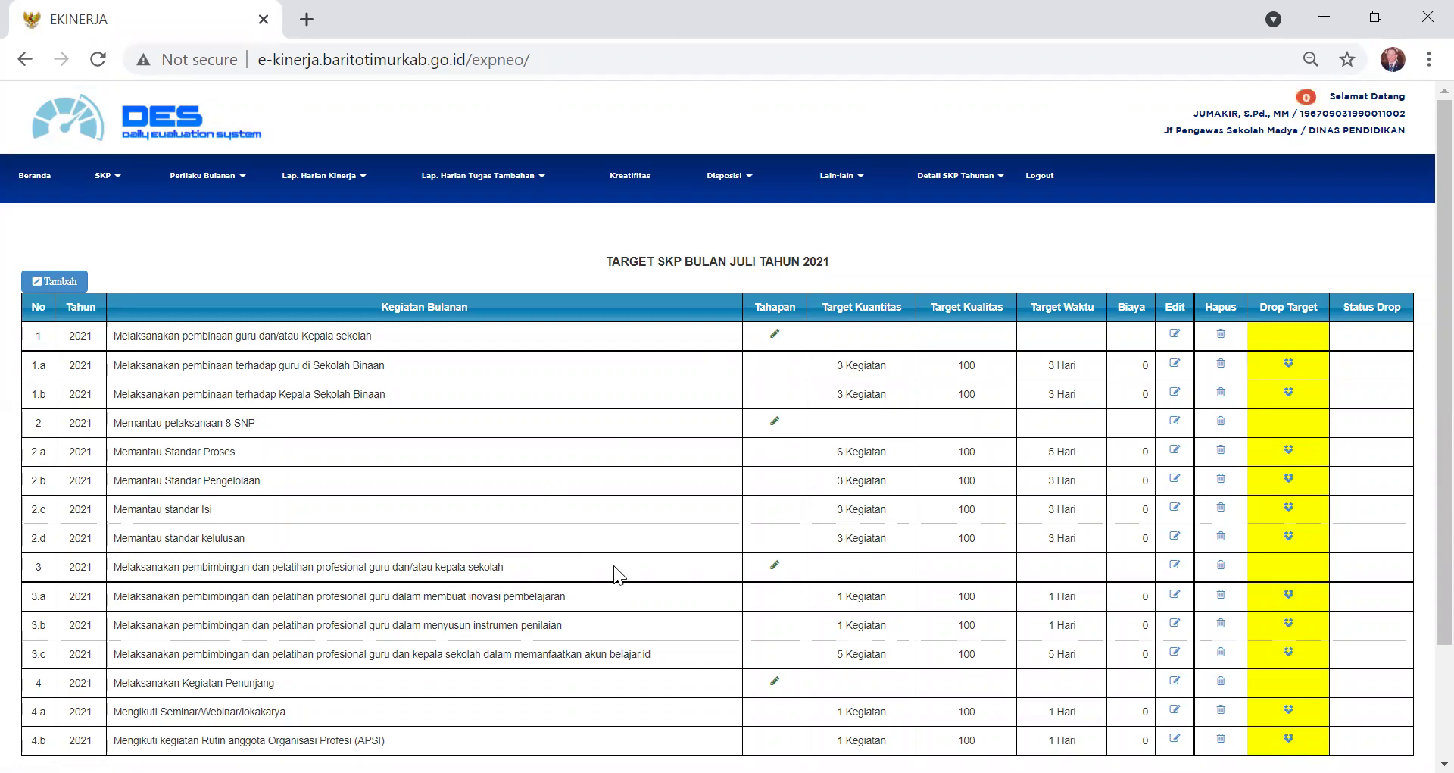
pyautogui.scroll(-2, 738, 569)
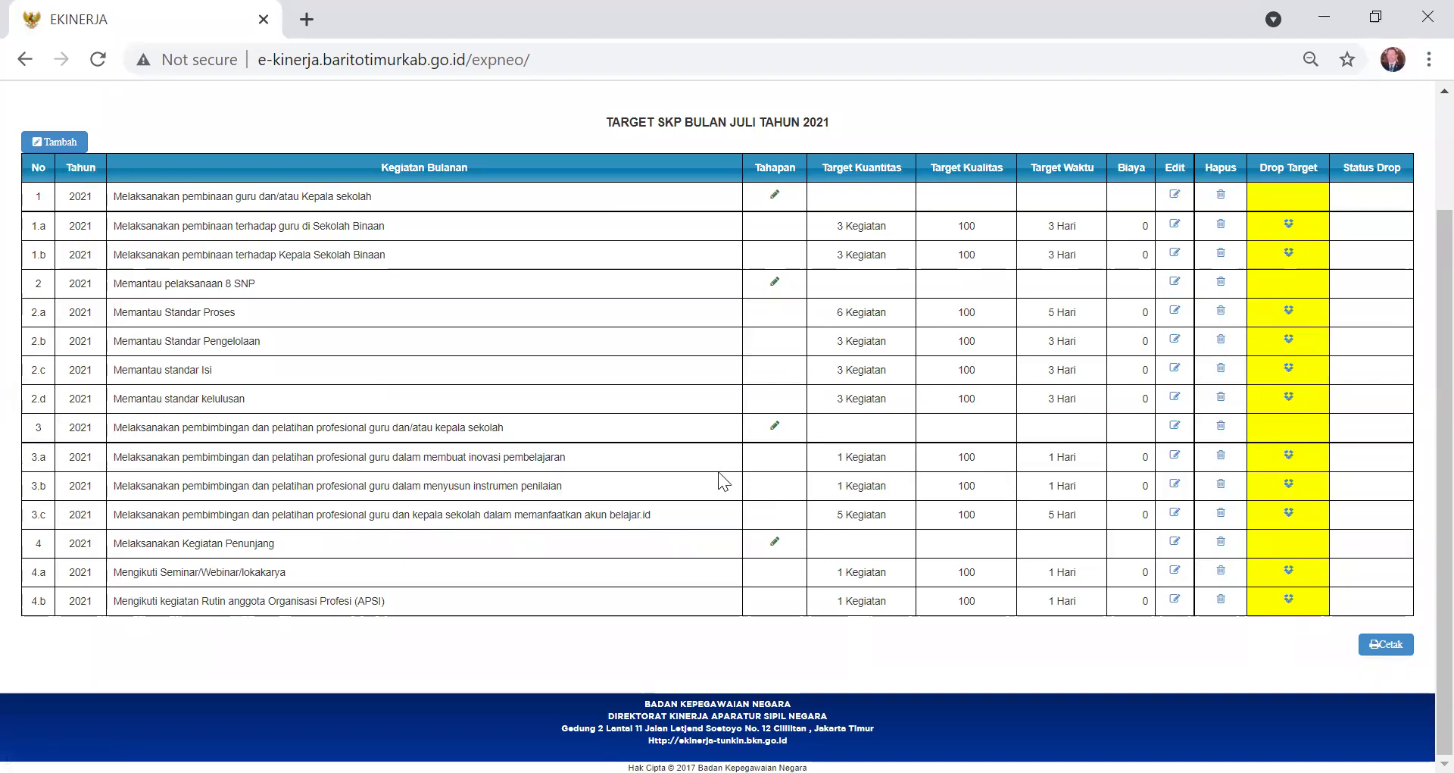
pyautogui.scroll(2, 718, 471)
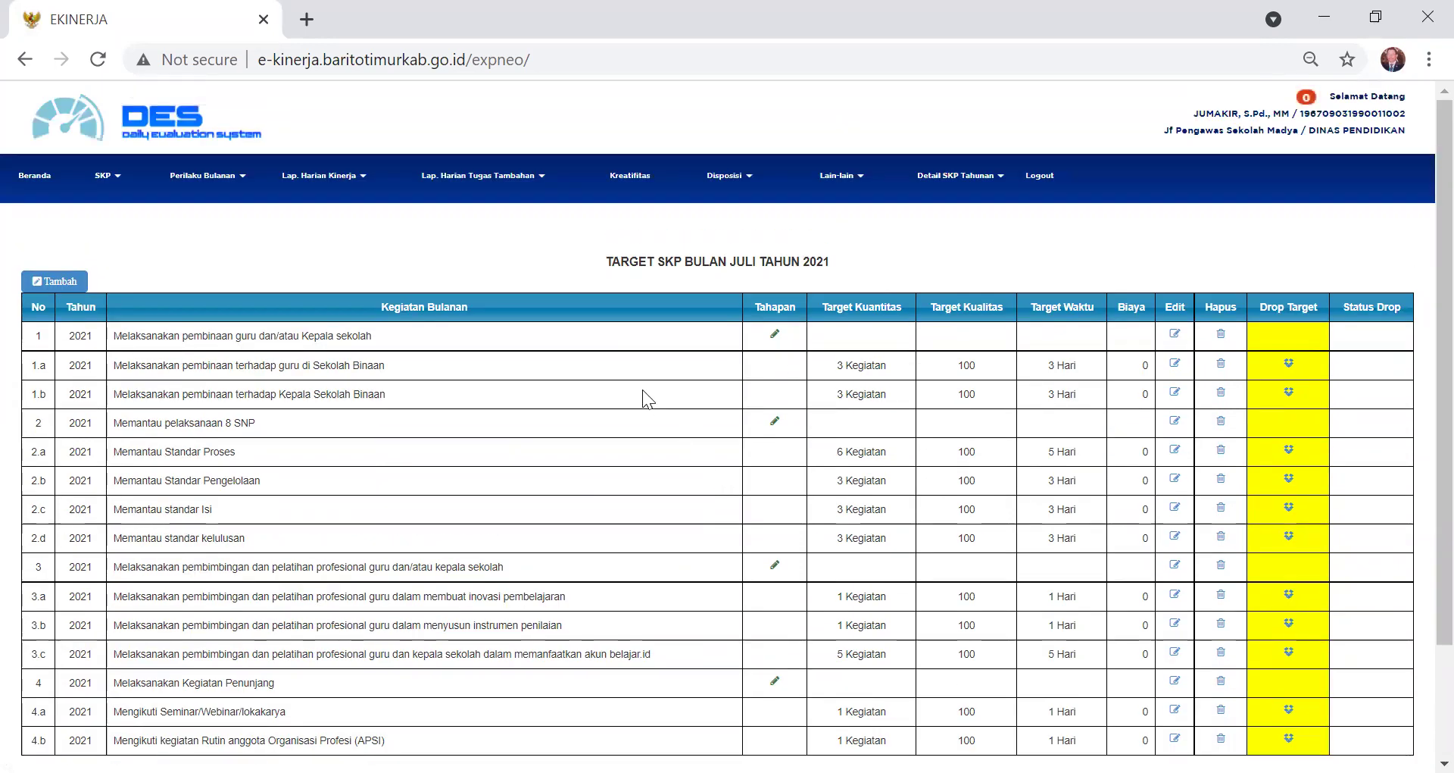
# - Go to Lap. Harian Kinerja SKP and scroll through the July daily activity list
pyautogui.click(364, 187)
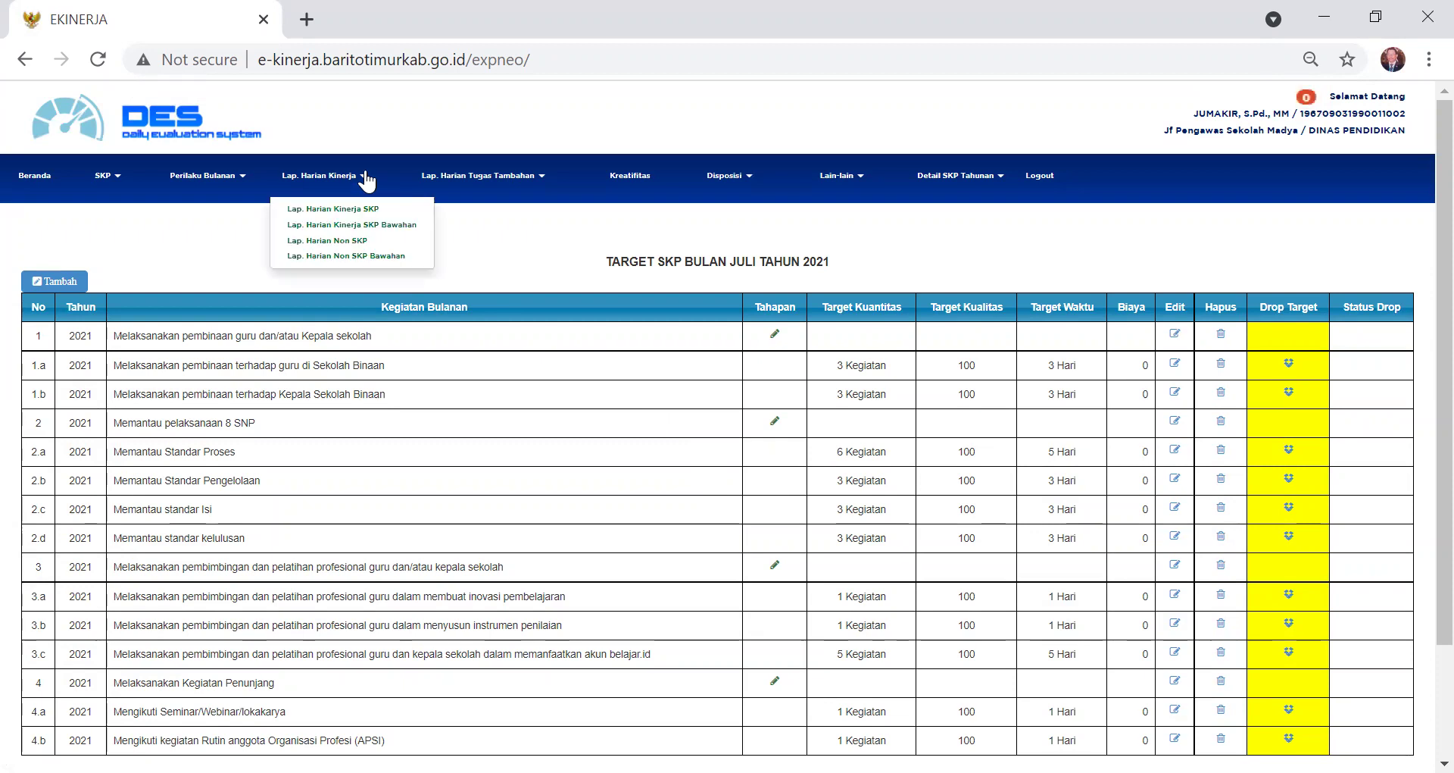
pyautogui.click(367, 210)
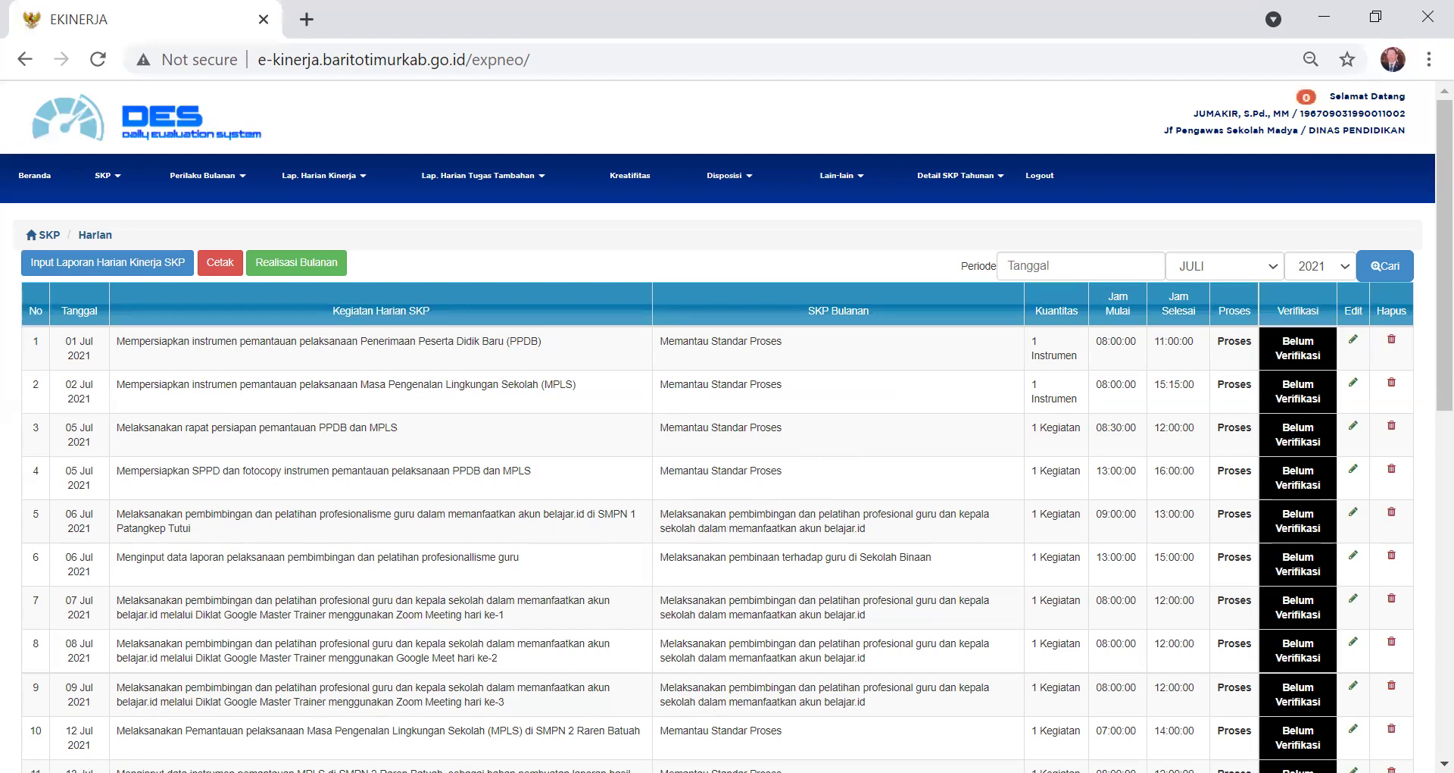
pyautogui.scroll(-10, 325, 616)
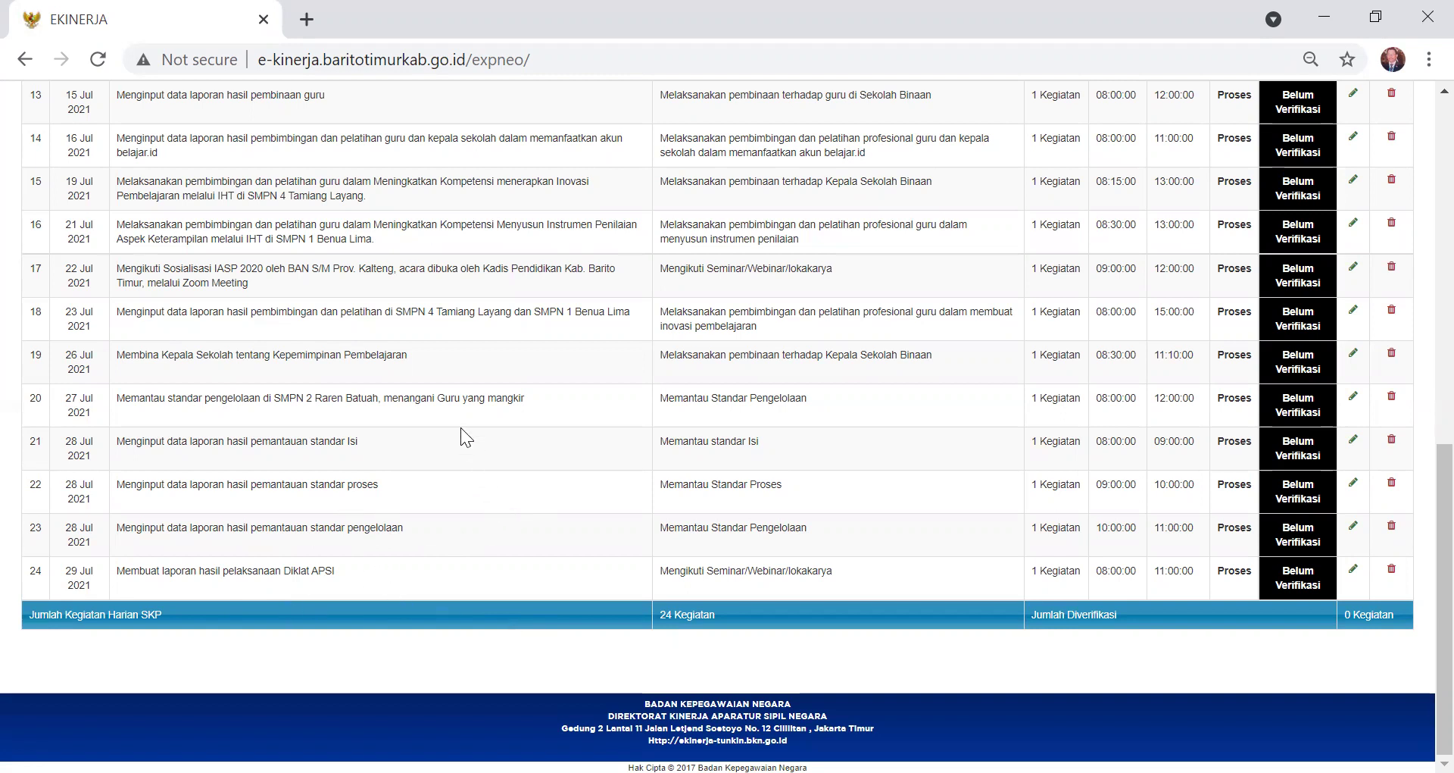
pyautogui.scroll(10, 371, 313)
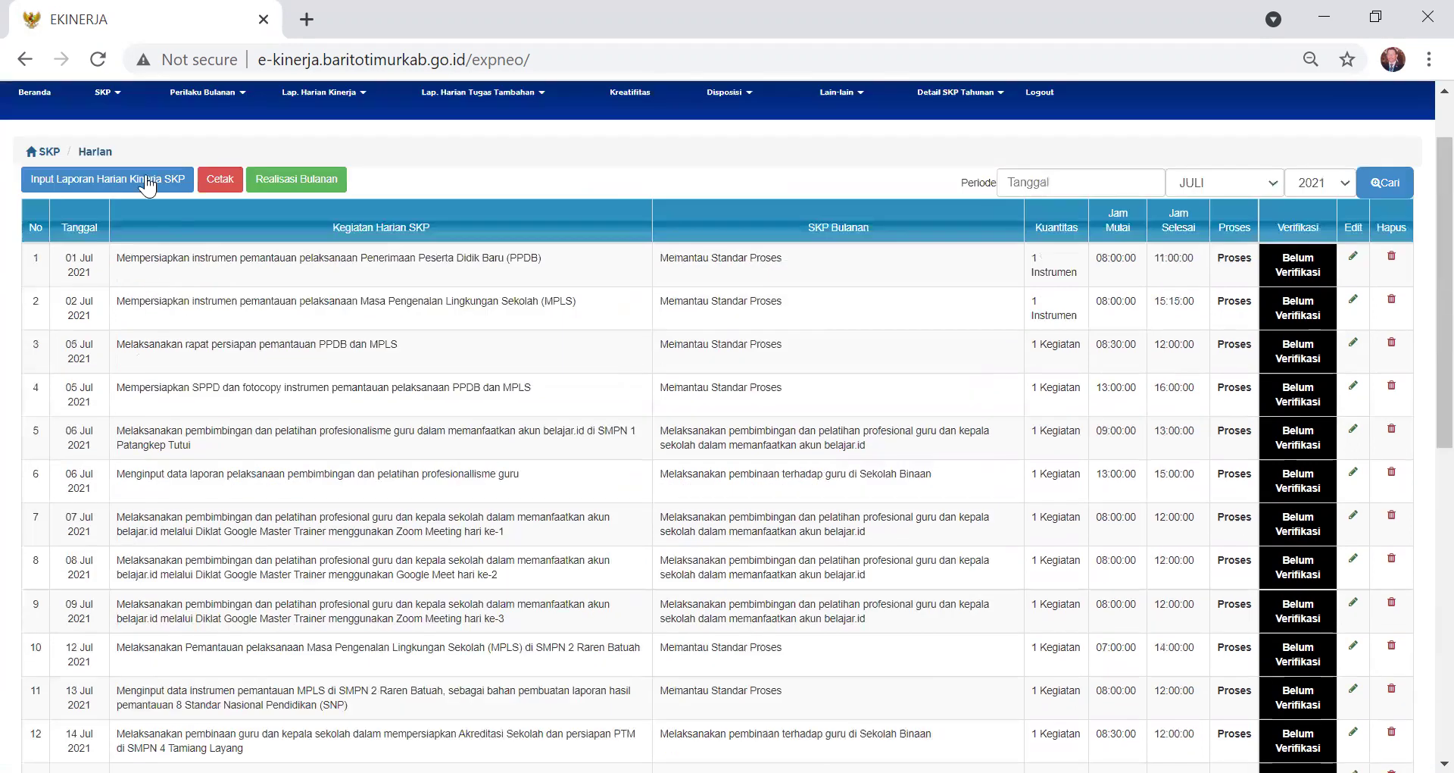
# - Start a new Proses daily entry: 'Menginput data laporan hasil pembinaan guru dan Kepala sekolah'
pyautogui.click(146, 184)
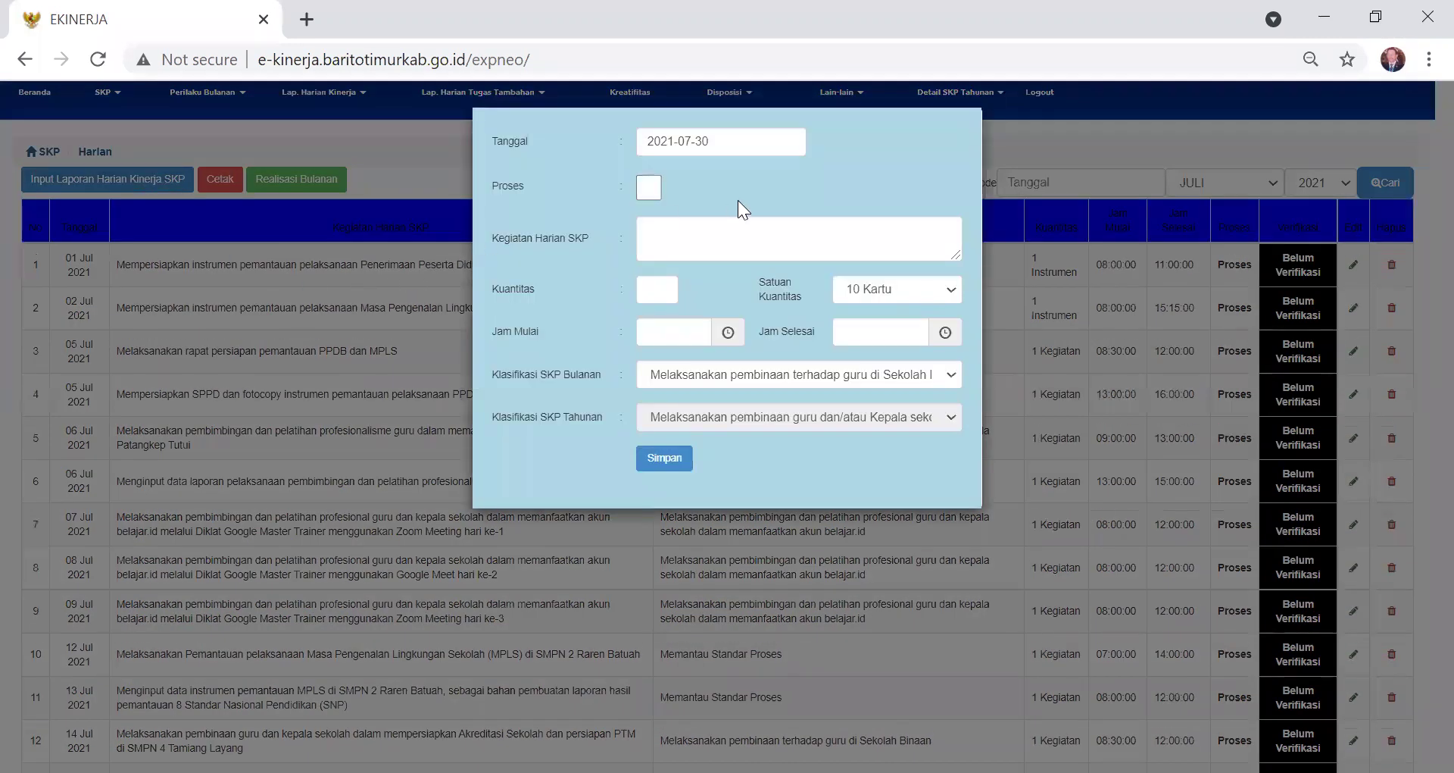
pyautogui.click(654, 192)
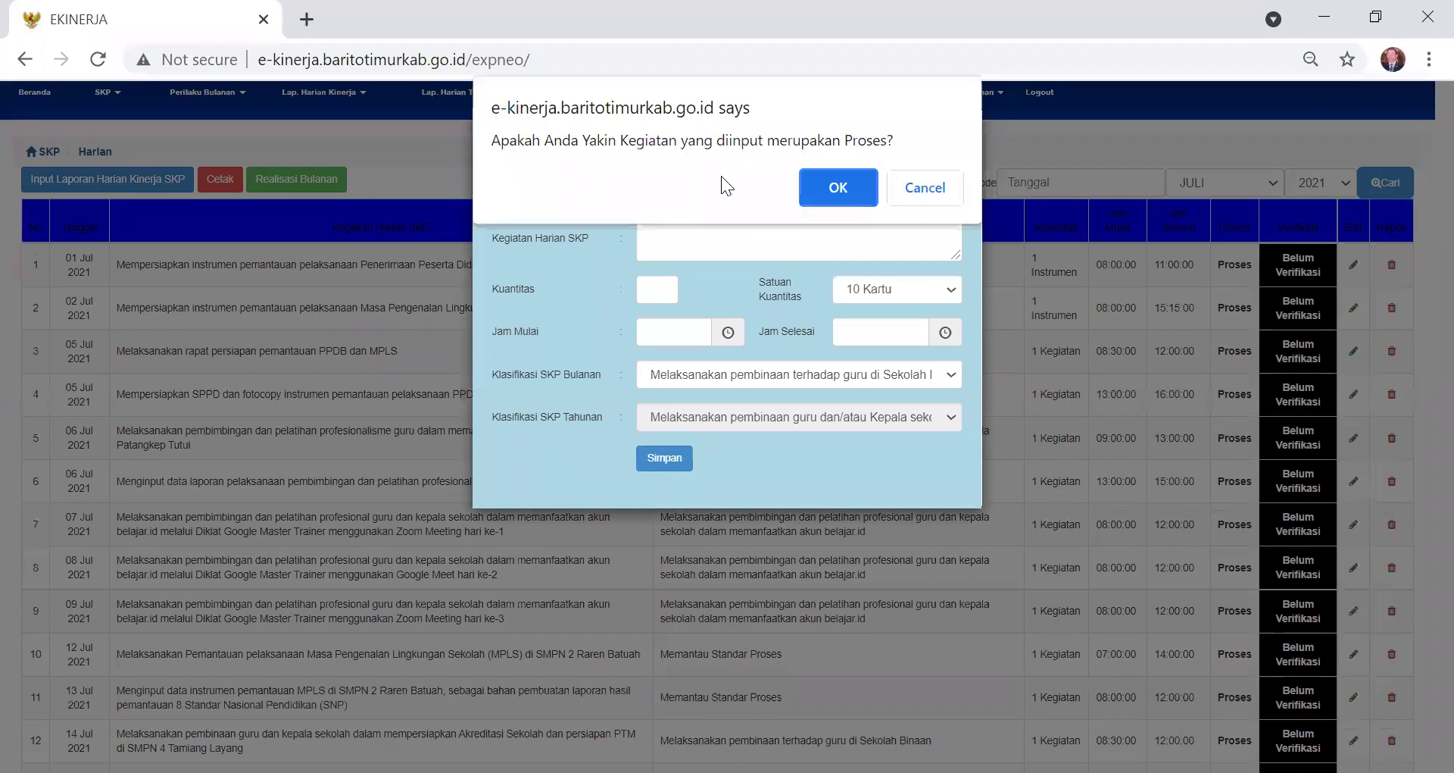
pyautogui.click(838, 190)
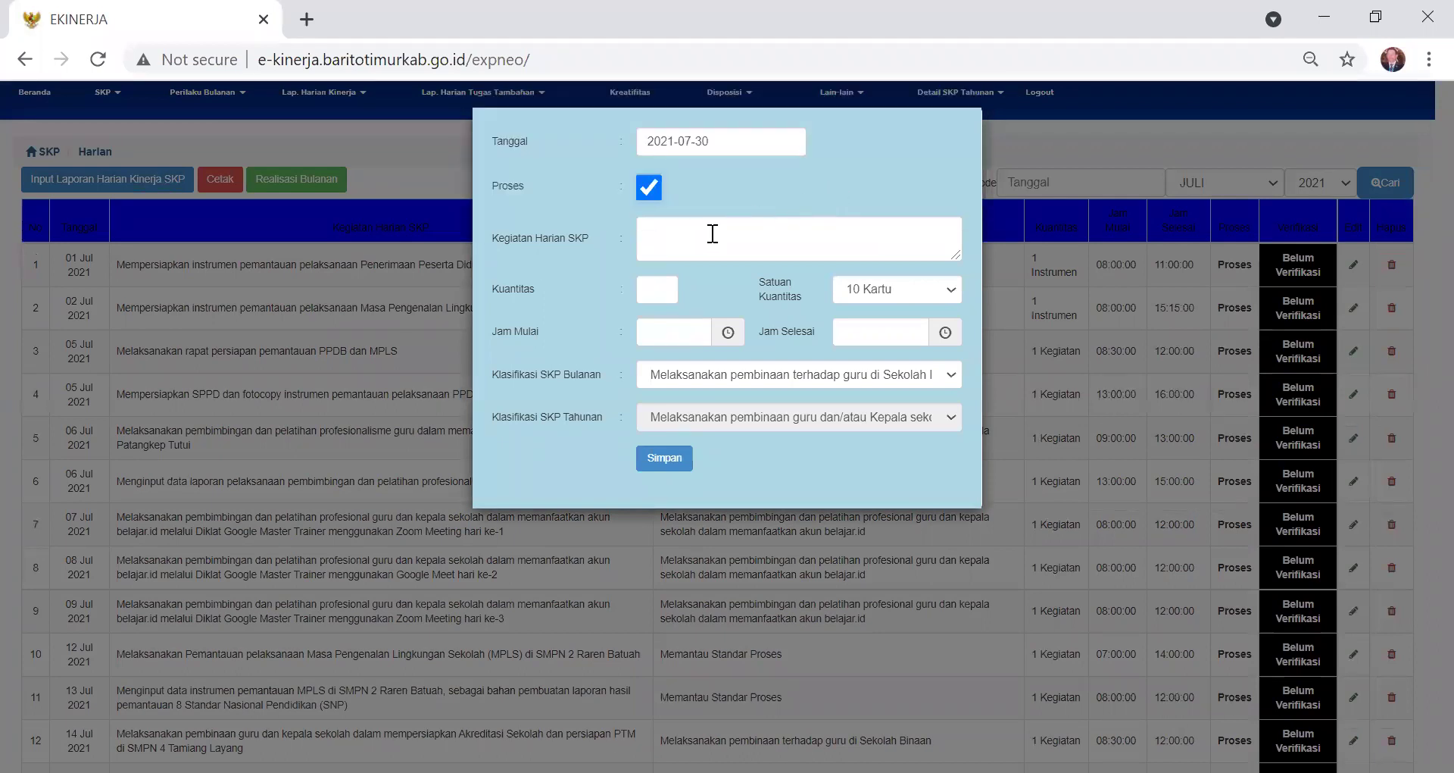
pyautogui.click(704, 239)
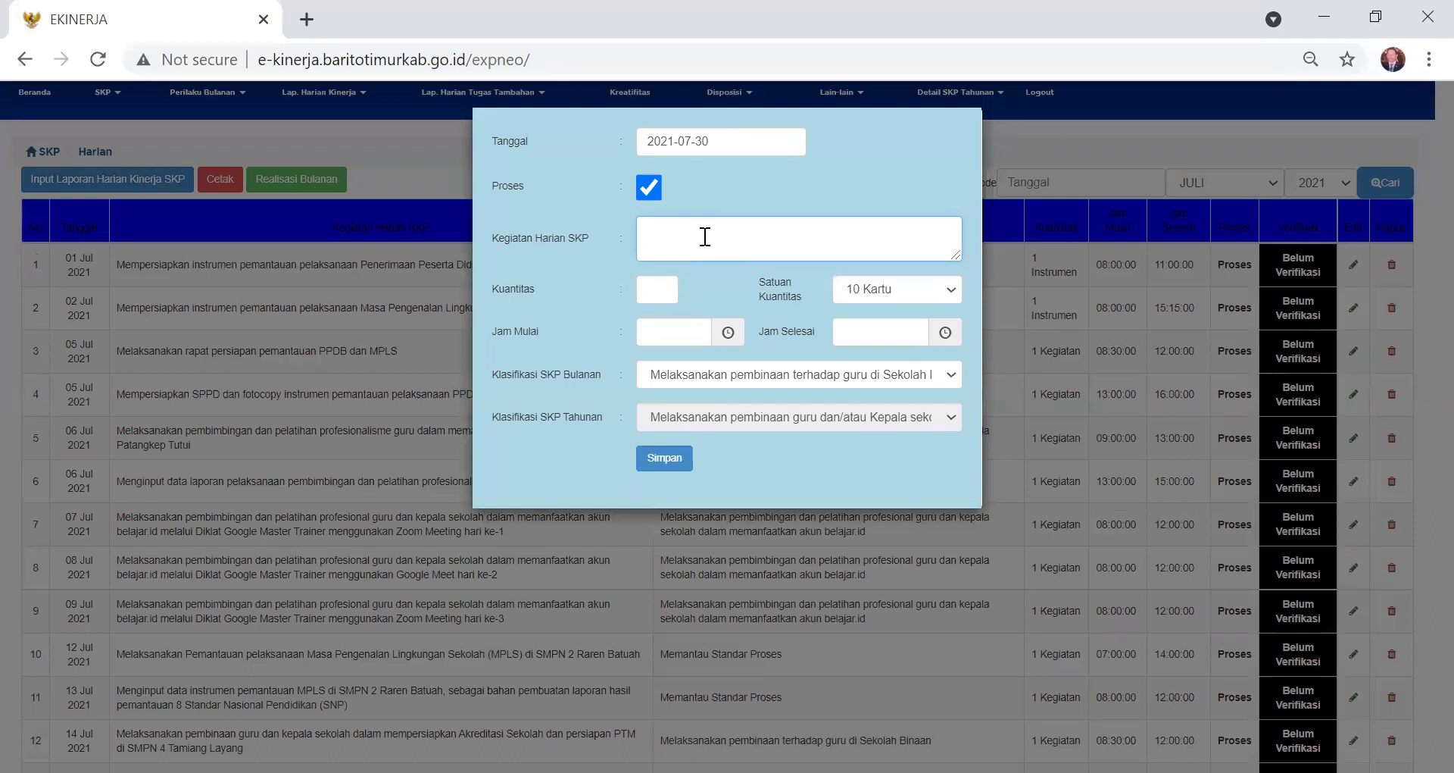
pyautogui.write('Menginput data laporan hasil pembinaan')
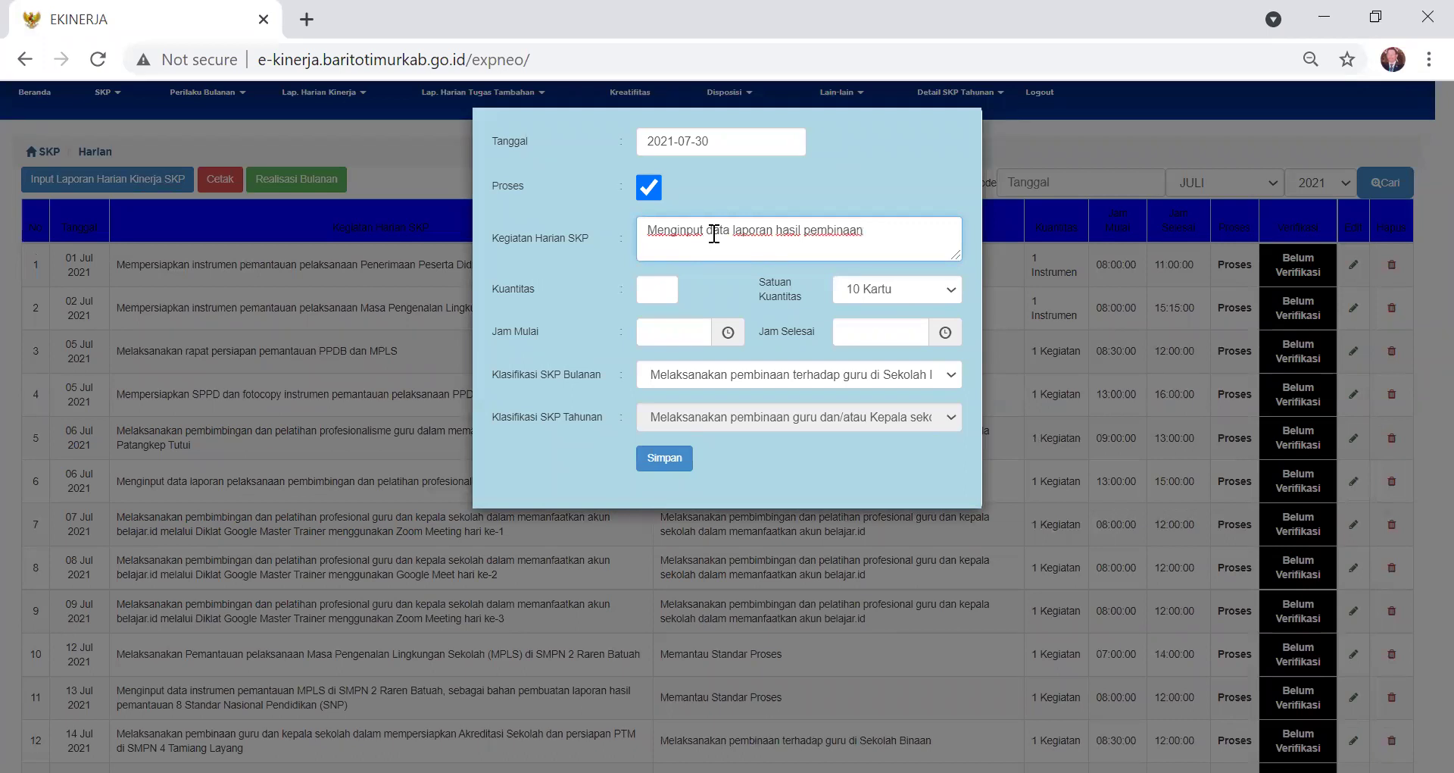
pyautogui.write(' guru dan Kepala sekolah')
pyautogui.click(649, 288)
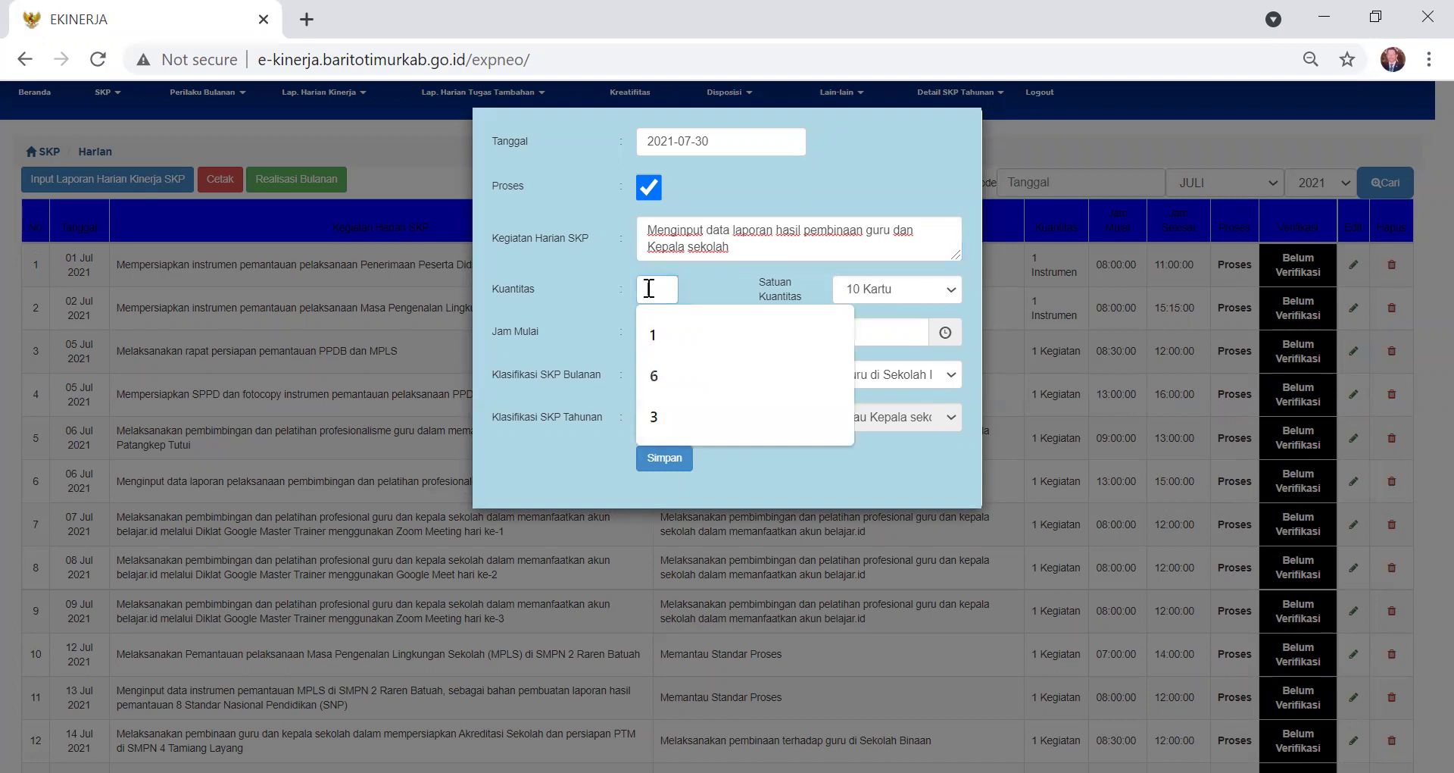
# - Set the entry's quantity to 1 Kegiatan
pyautogui.click(656, 340)
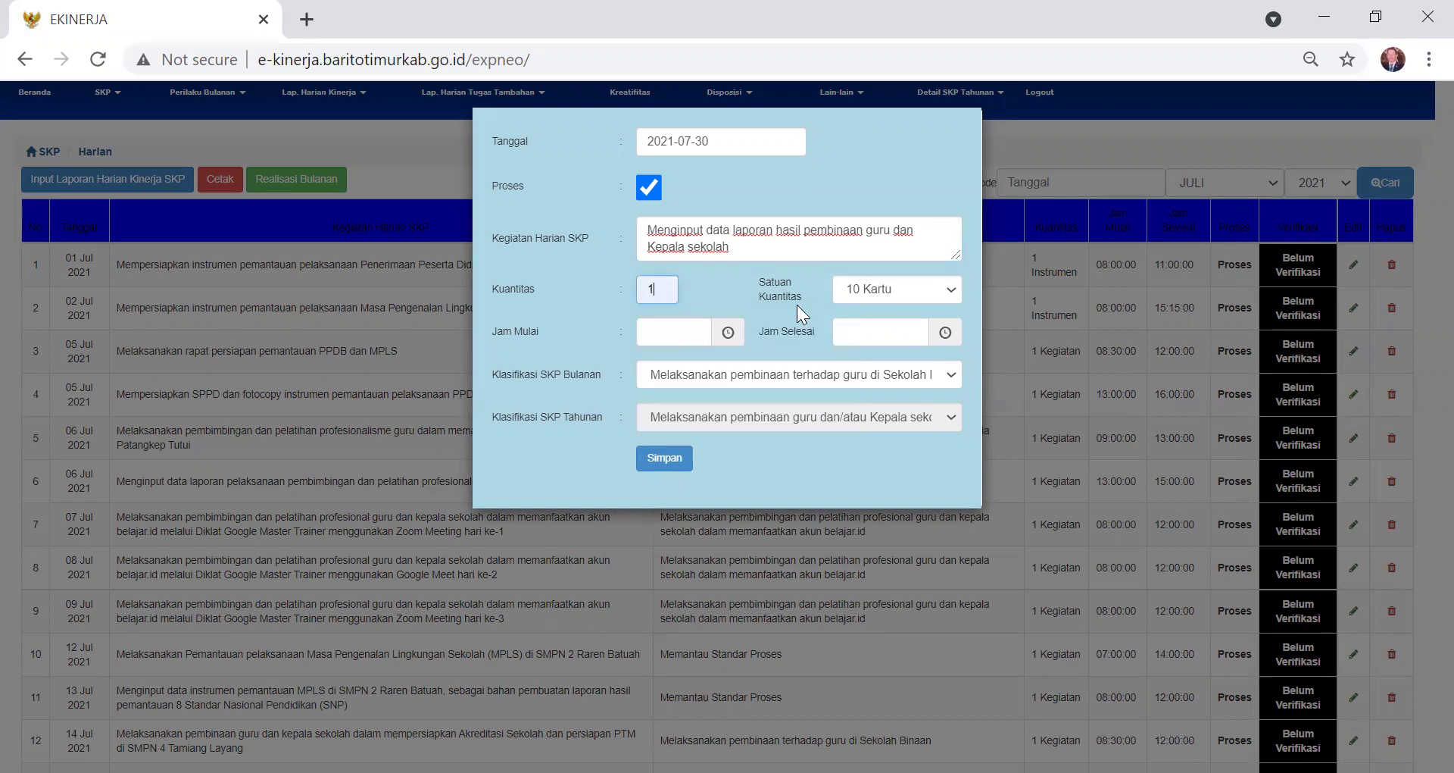
pyautogui.click(947, 288)
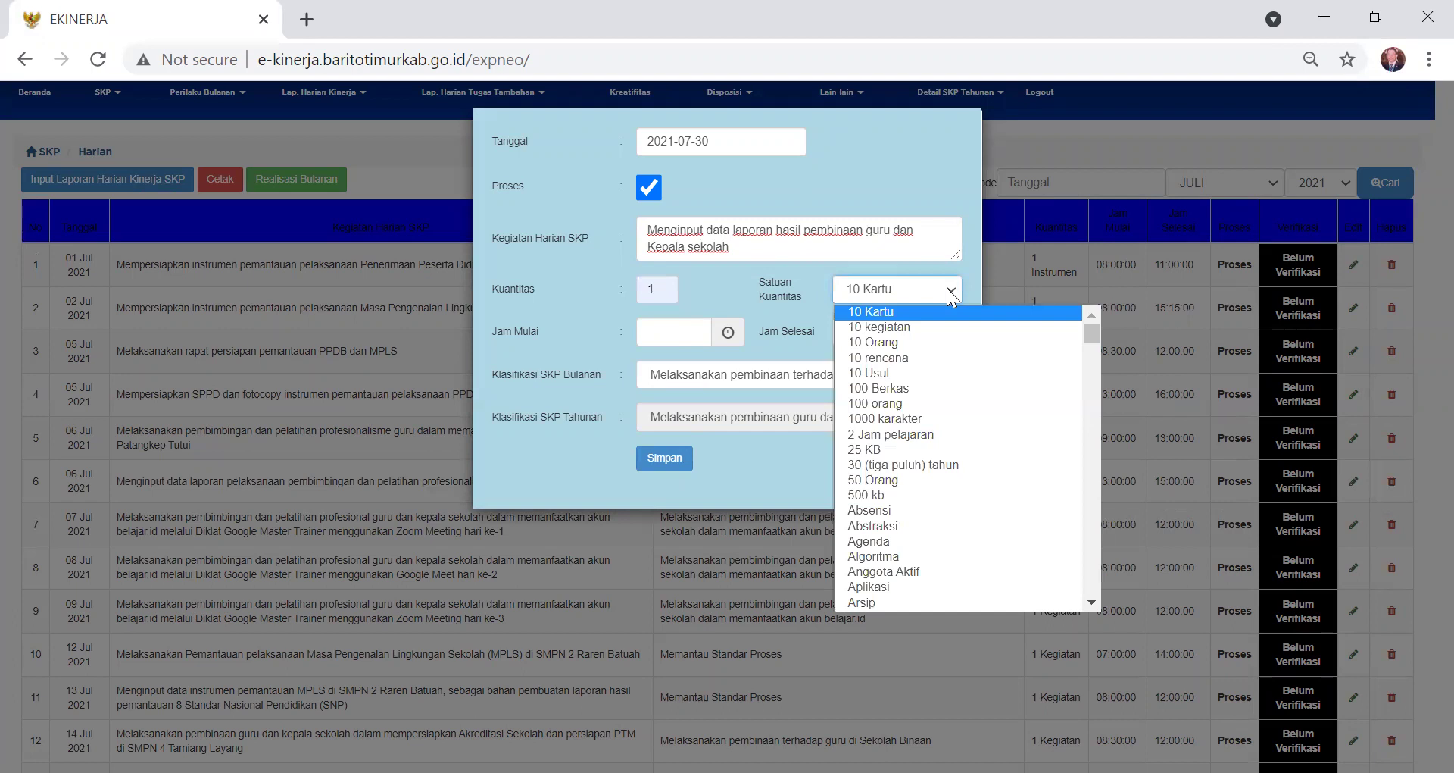
pyautogui.write('keg')
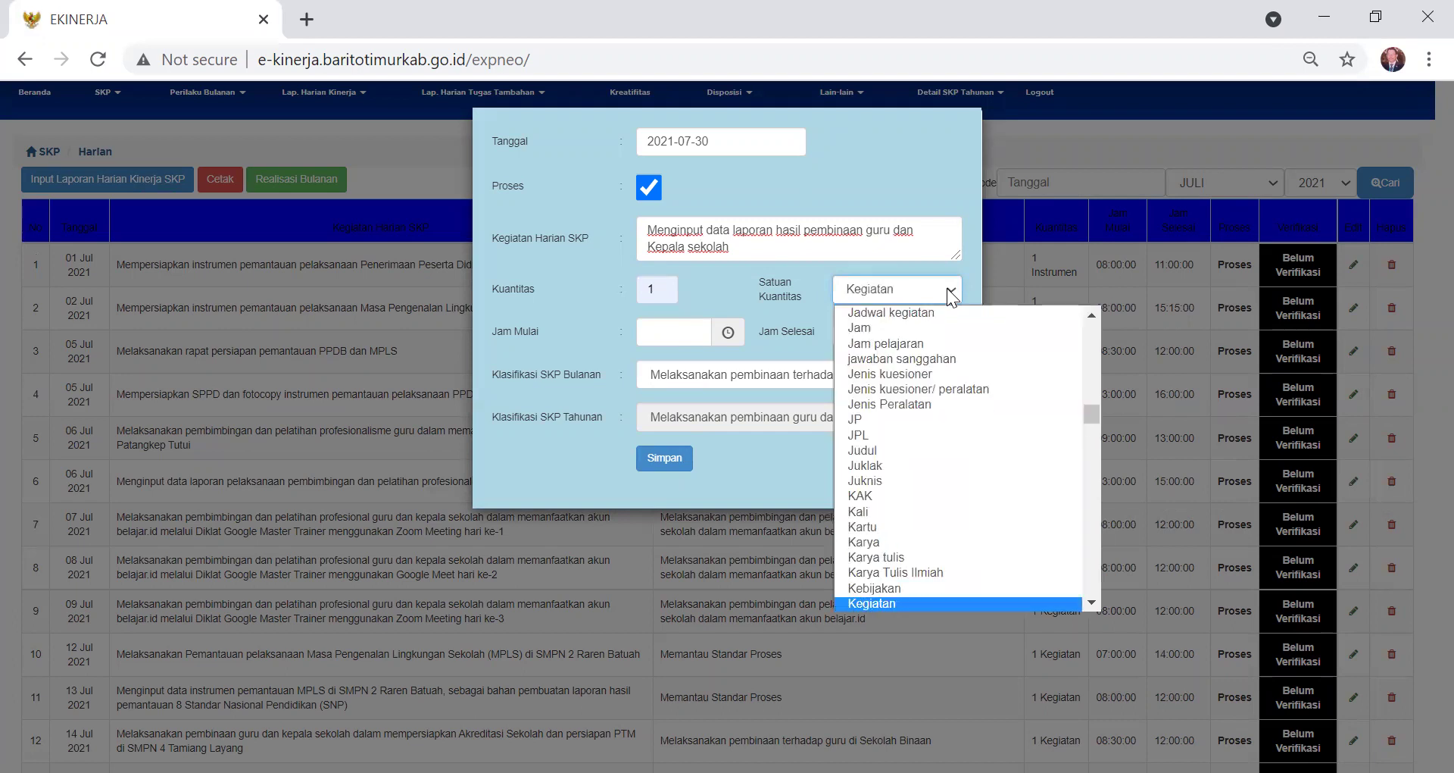
pyautogui.scroll(1, 881, 311)
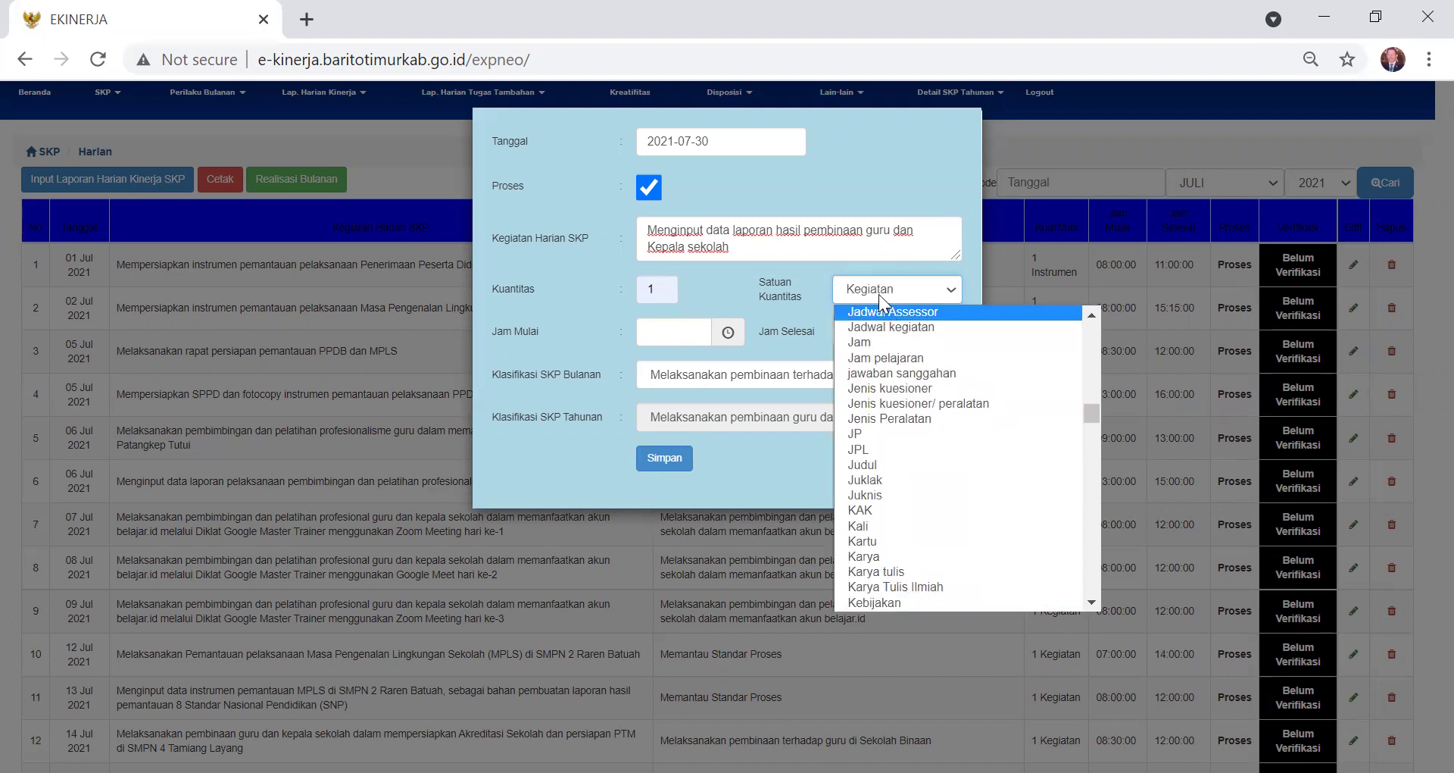
pyautogui.click(672, 334)
# - Set the working time to 07:00–11:00, keeping the monthly SKP classification
pyautogui.click(671, 334)
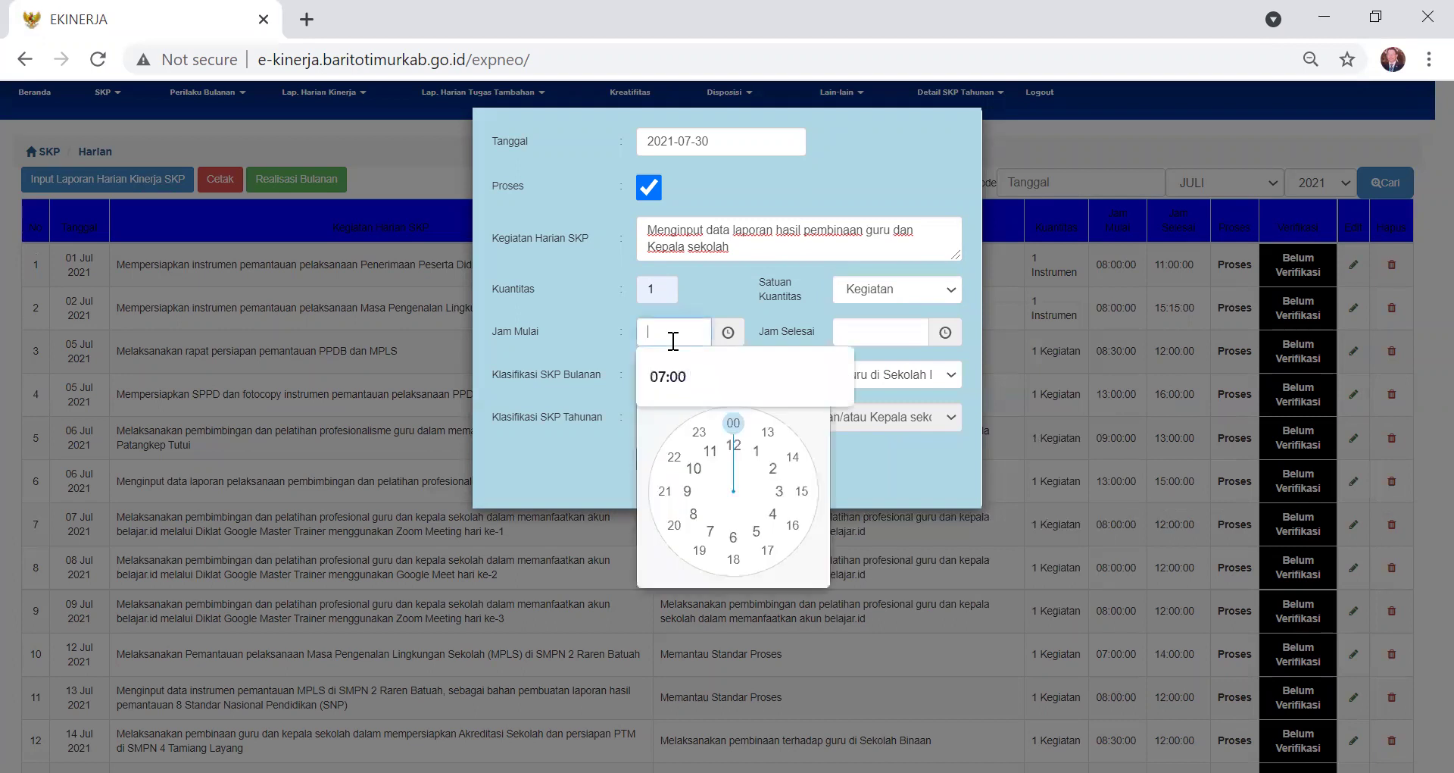
pyautogui.click(665, 380)
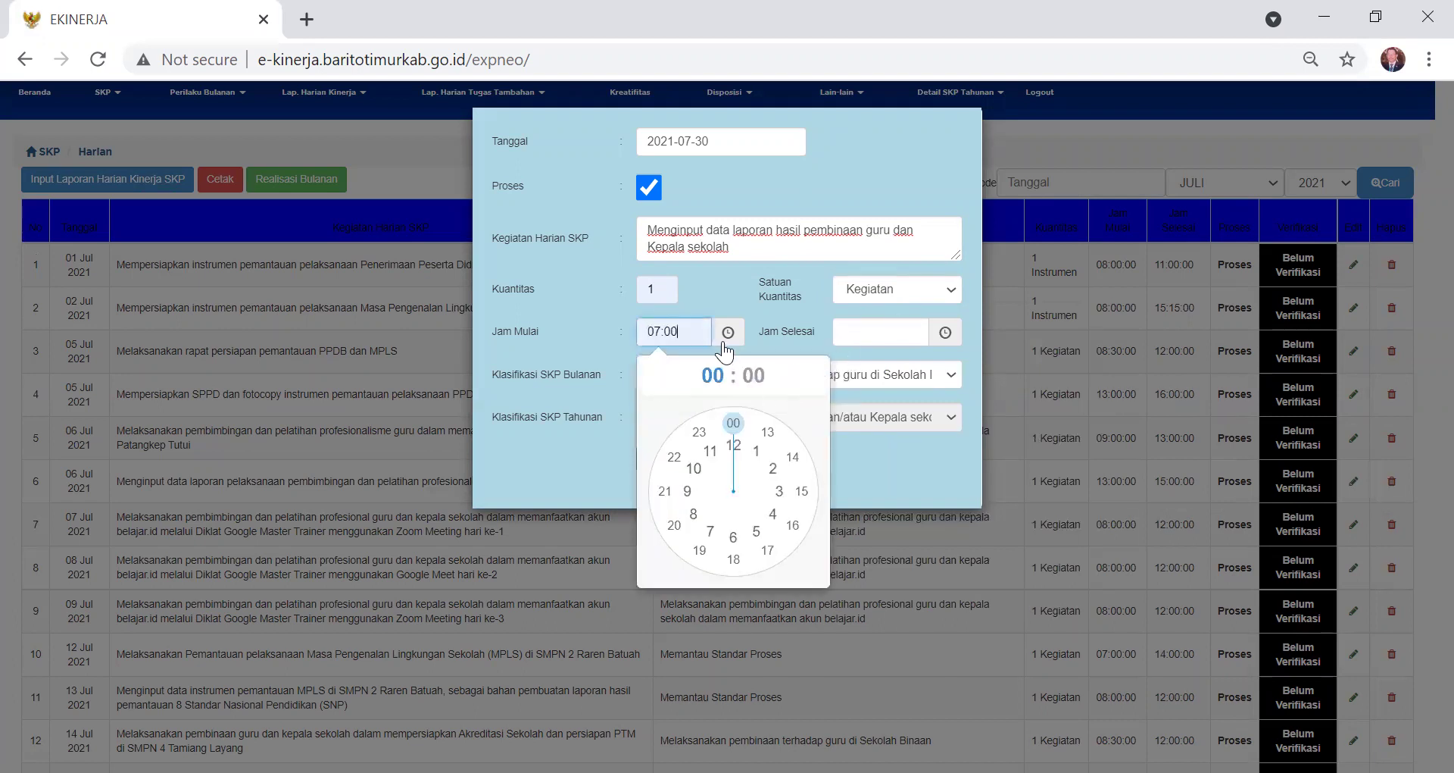
pyautogui.click(728, 333)
pyautogui.click(869, 331)
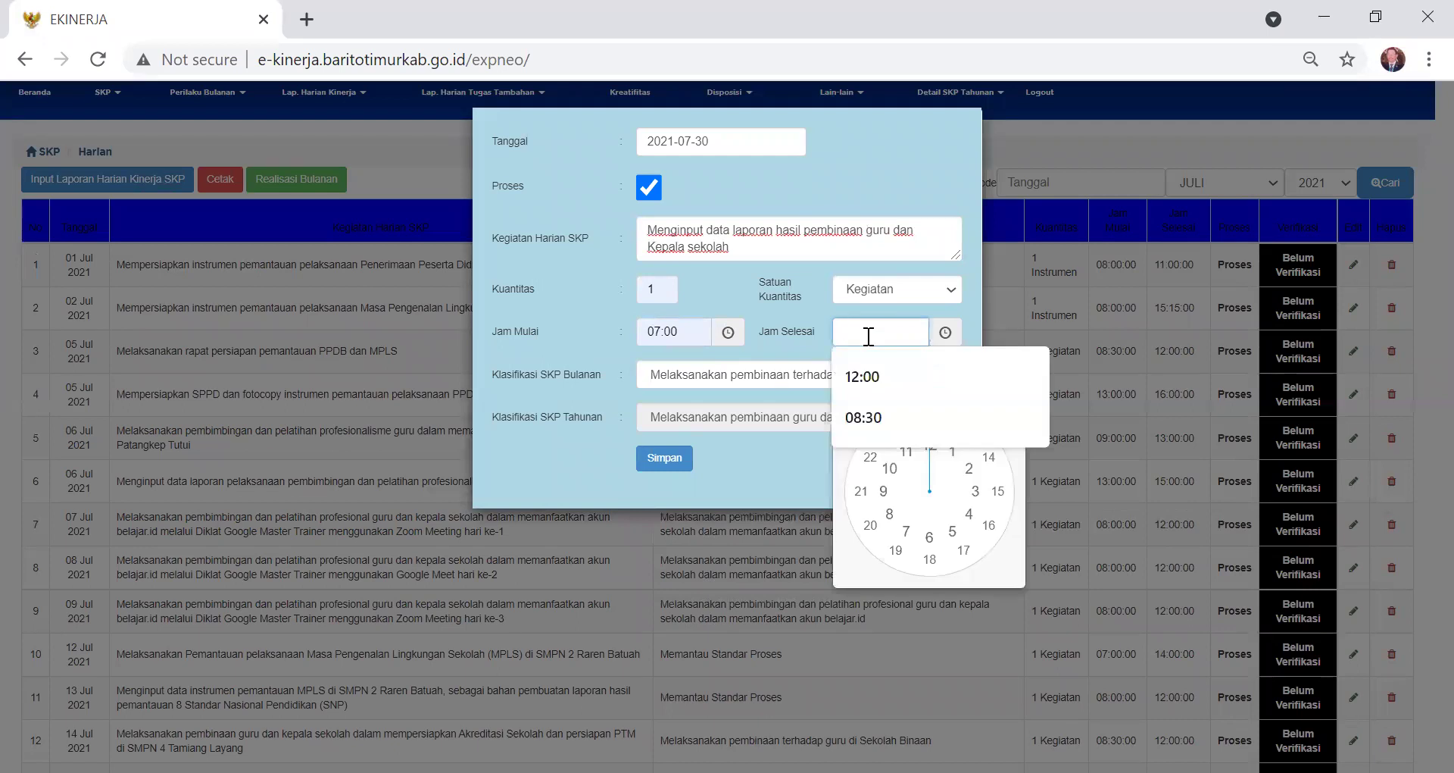
pyautogui.write('11')
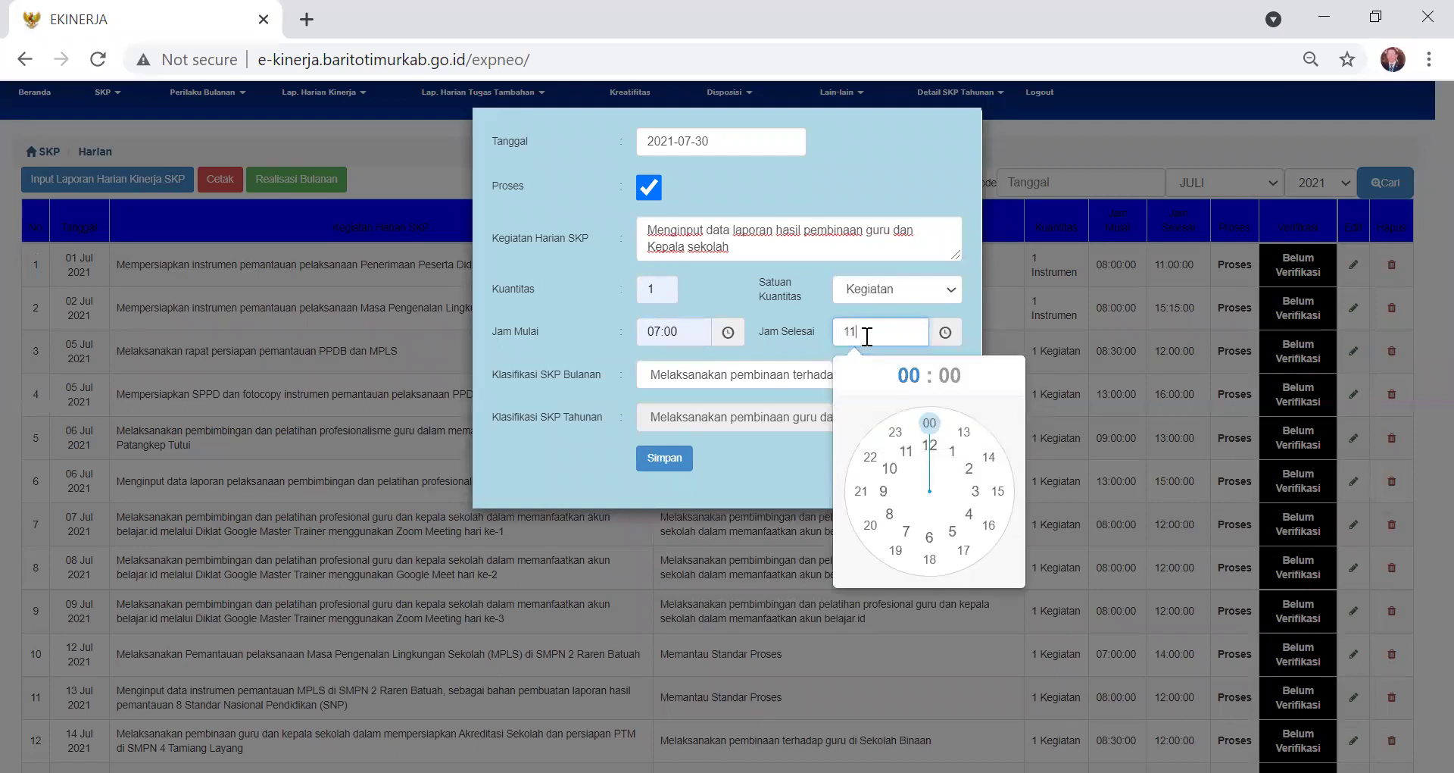
pyautogui.click(907, 453)
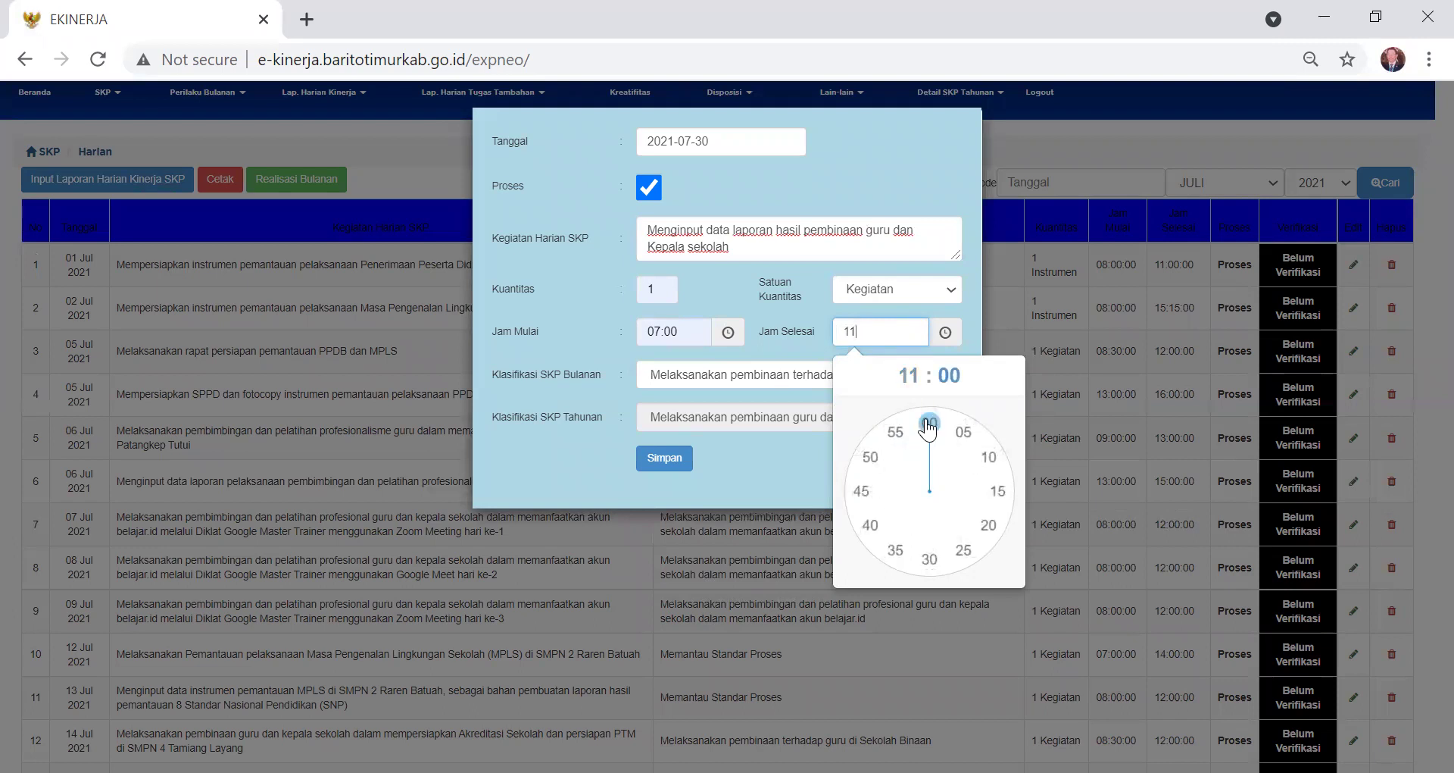
pyautogui.click(929, 422)
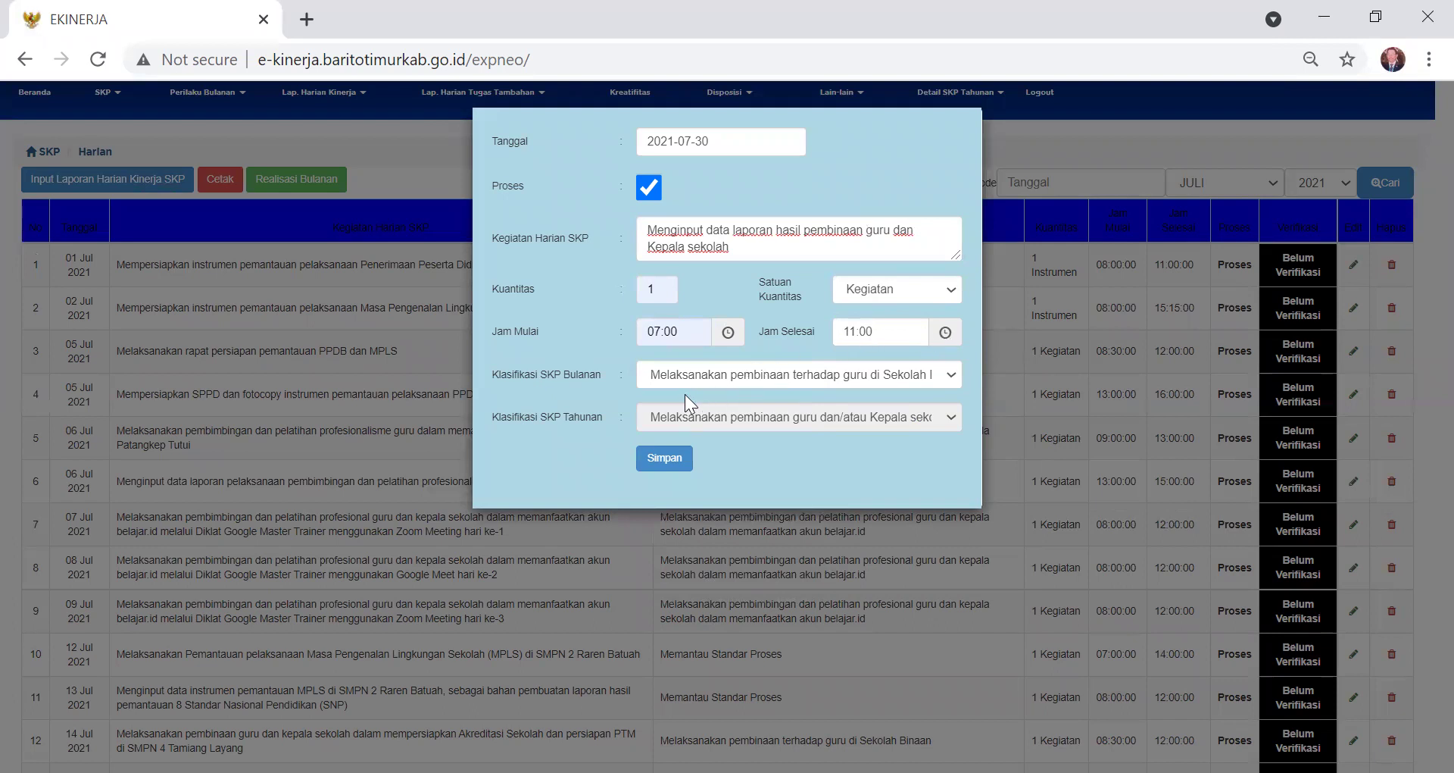
pyautogui.click(948, 376)
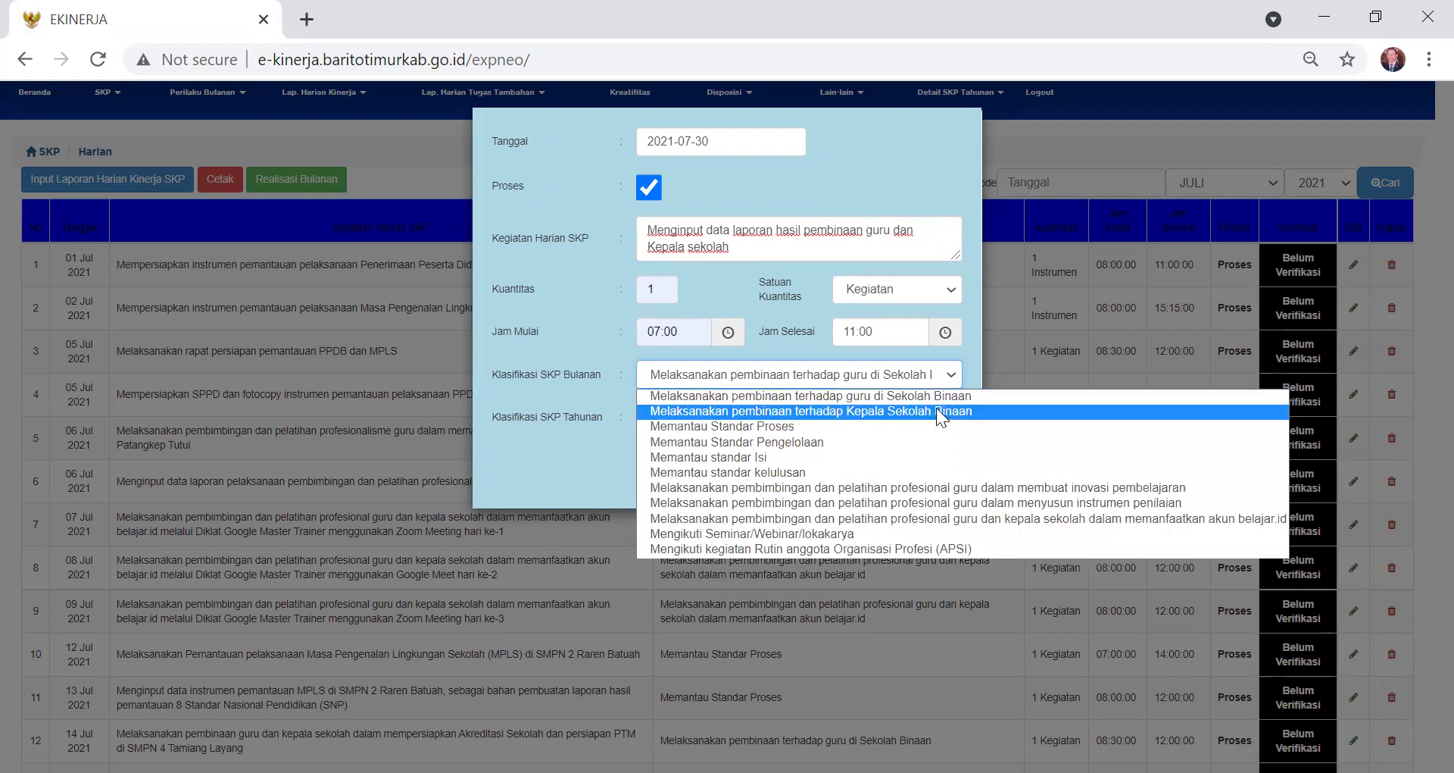
pyautogui.click(838, 347)
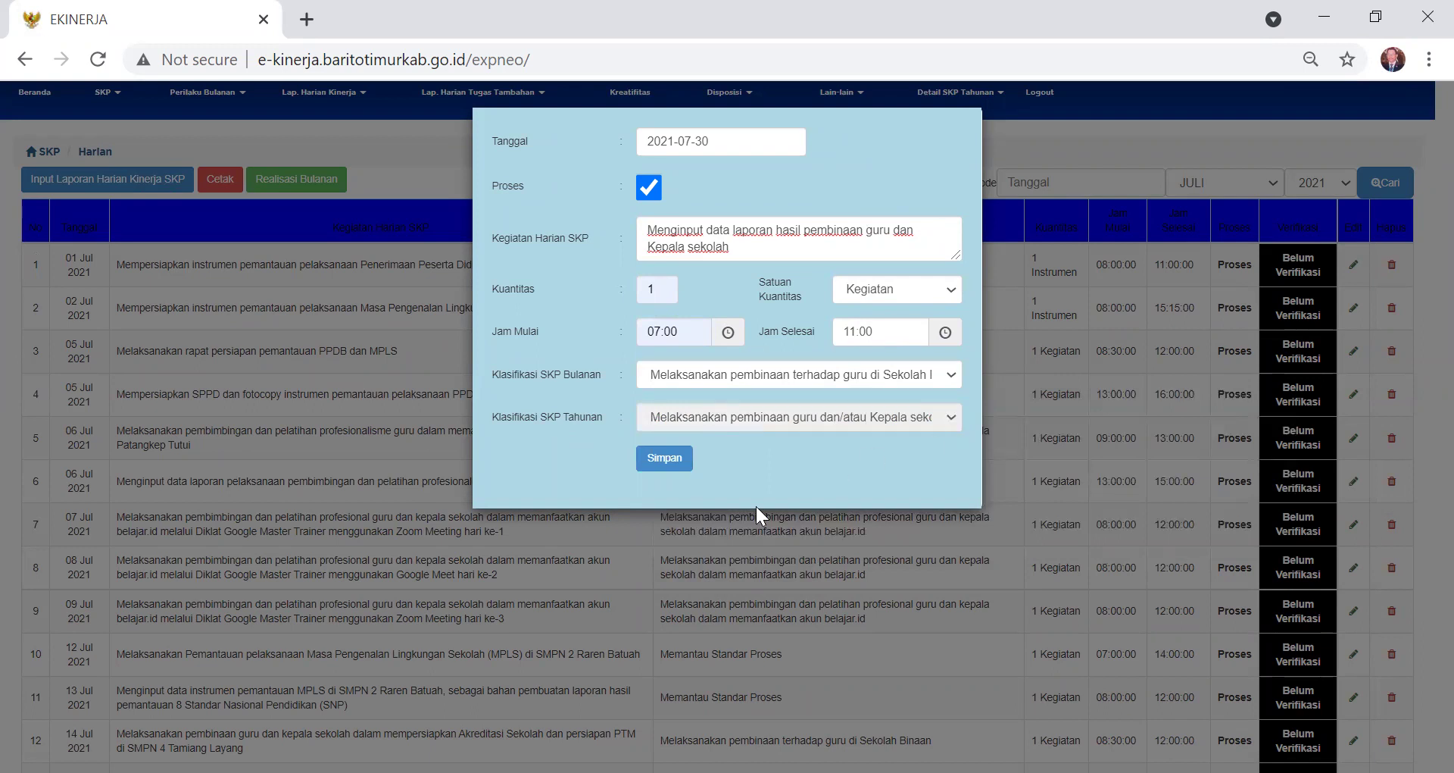
# - Save the 30 July daily entry and check it appears as row 25
pyautogui.click(668, 464)
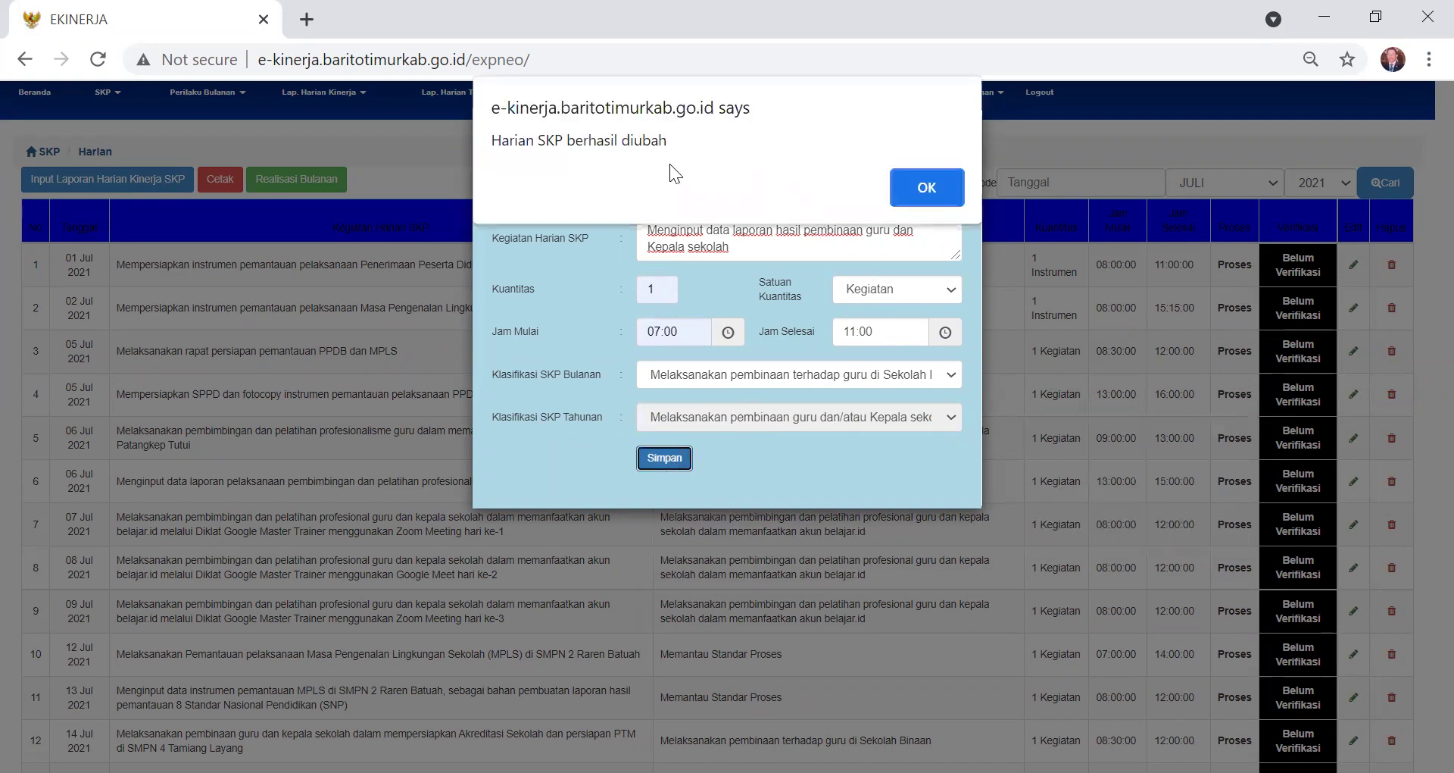
pyautogui.click(928, 187)
pyautogui.scroll(-6, 28, 683)
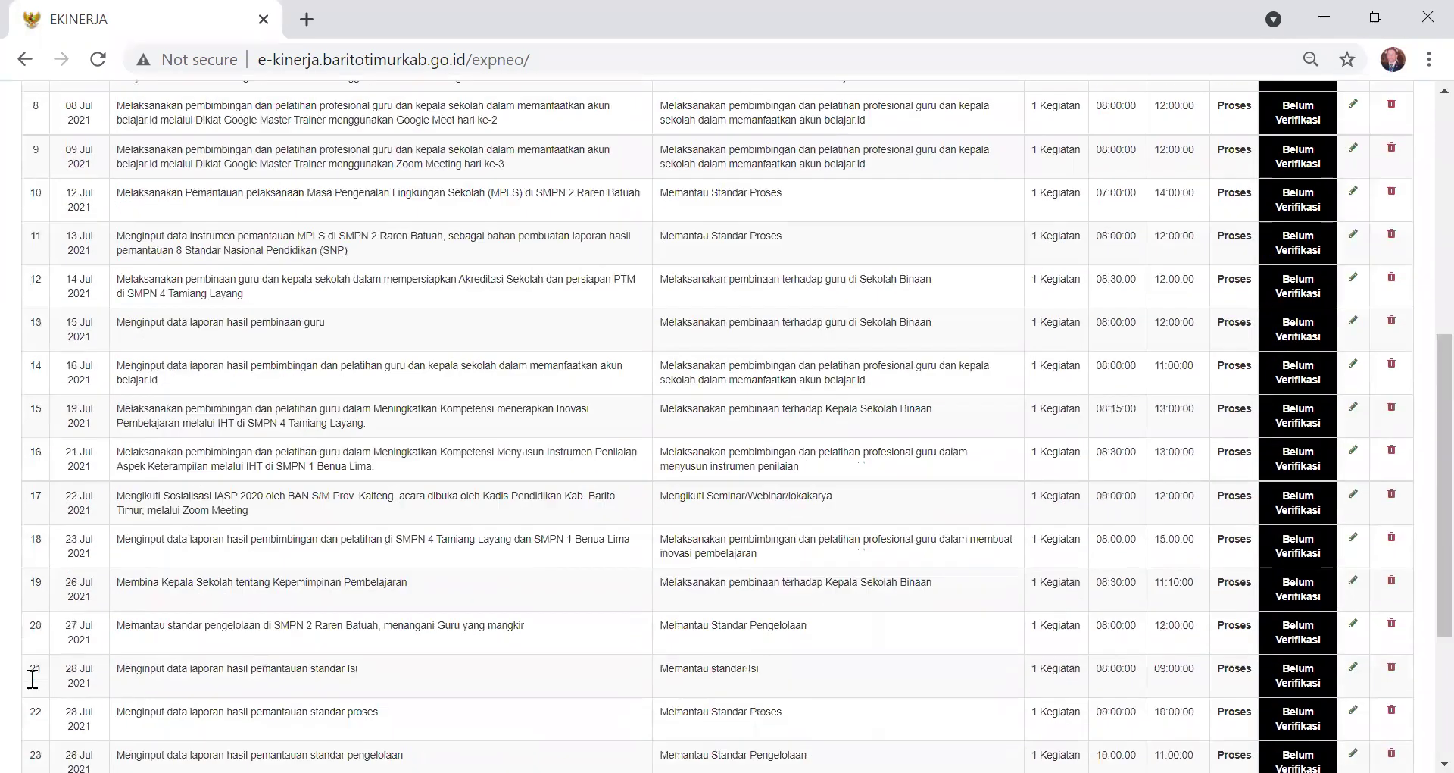